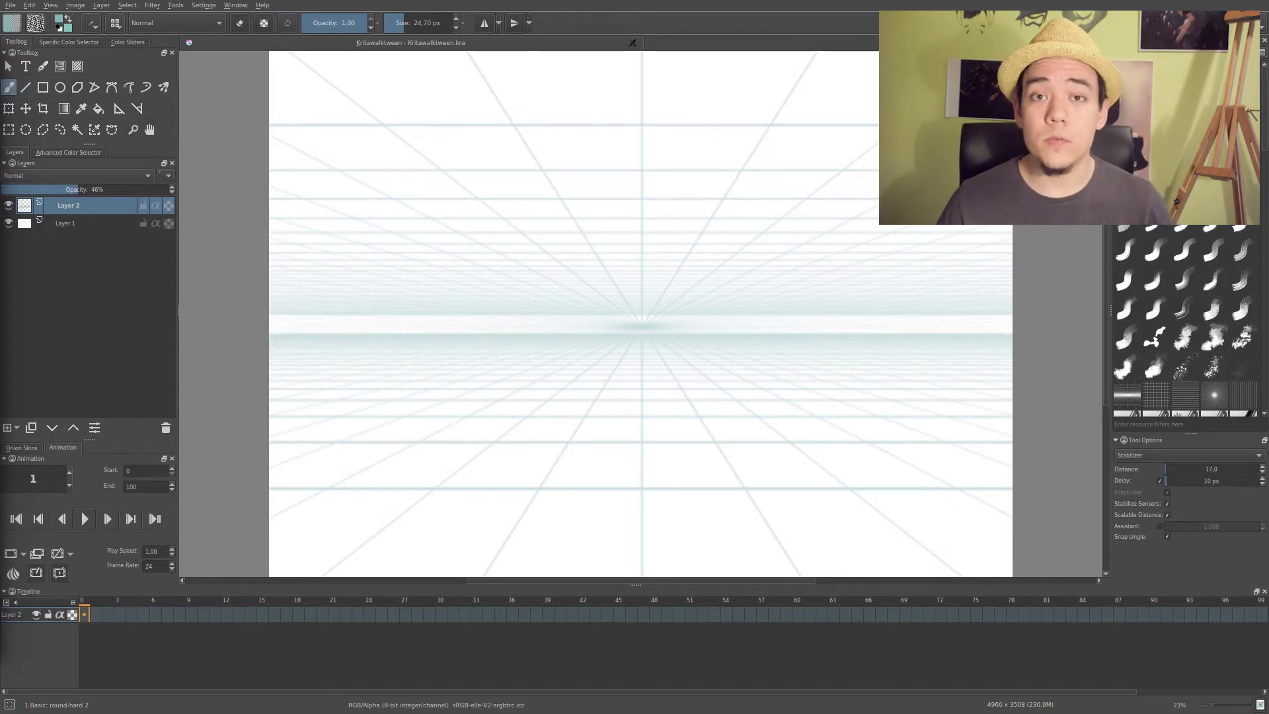
Add a new layer to the timeline and name it head.
{"action": "left_click", "coordinate": [8, 606]}
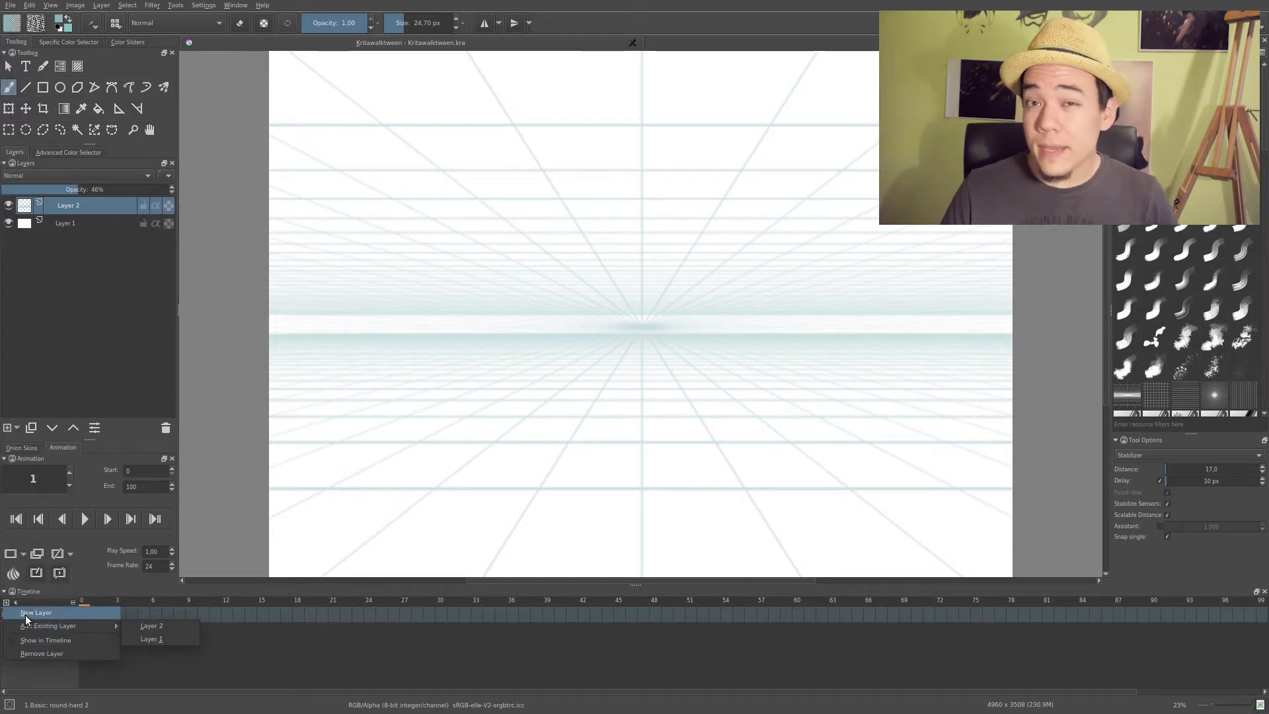
{"action": "left_click", "coordinate": [22, 620]}
{"action": "double_click", "coordinate": [63, 208]}
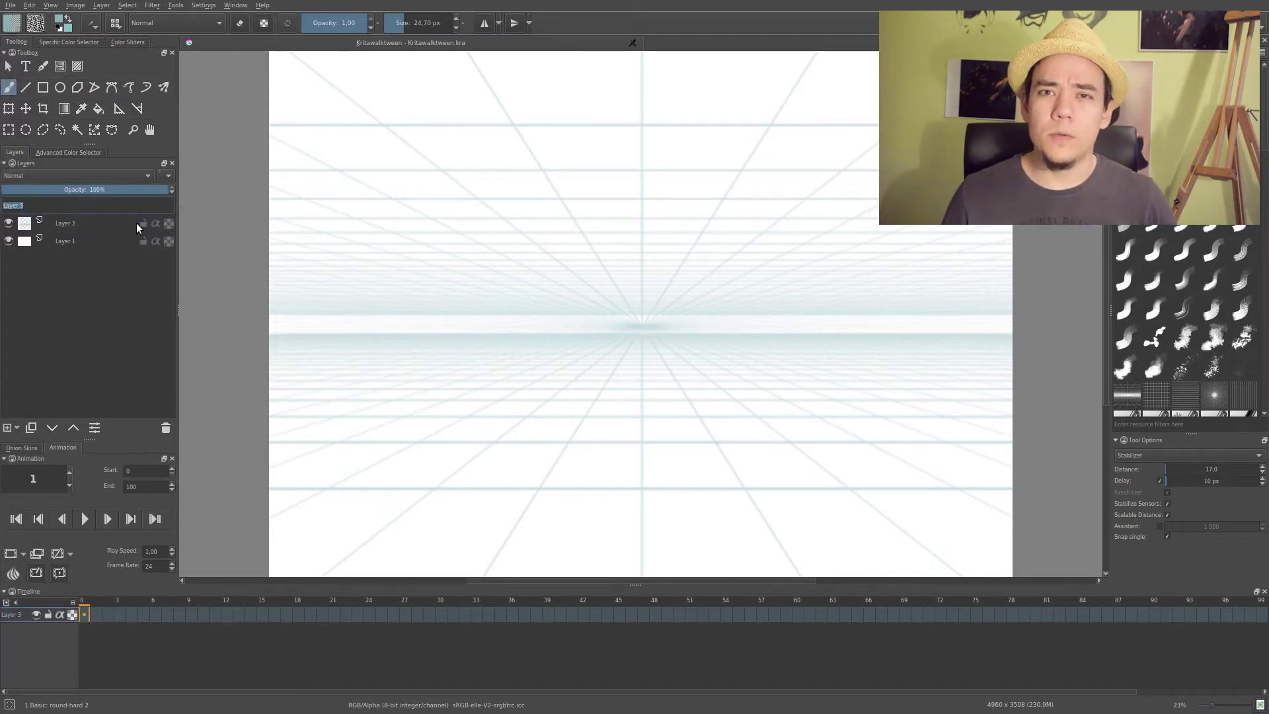
{"action": "type", "text": "head"}
{"action": "key", "text": "Return"}
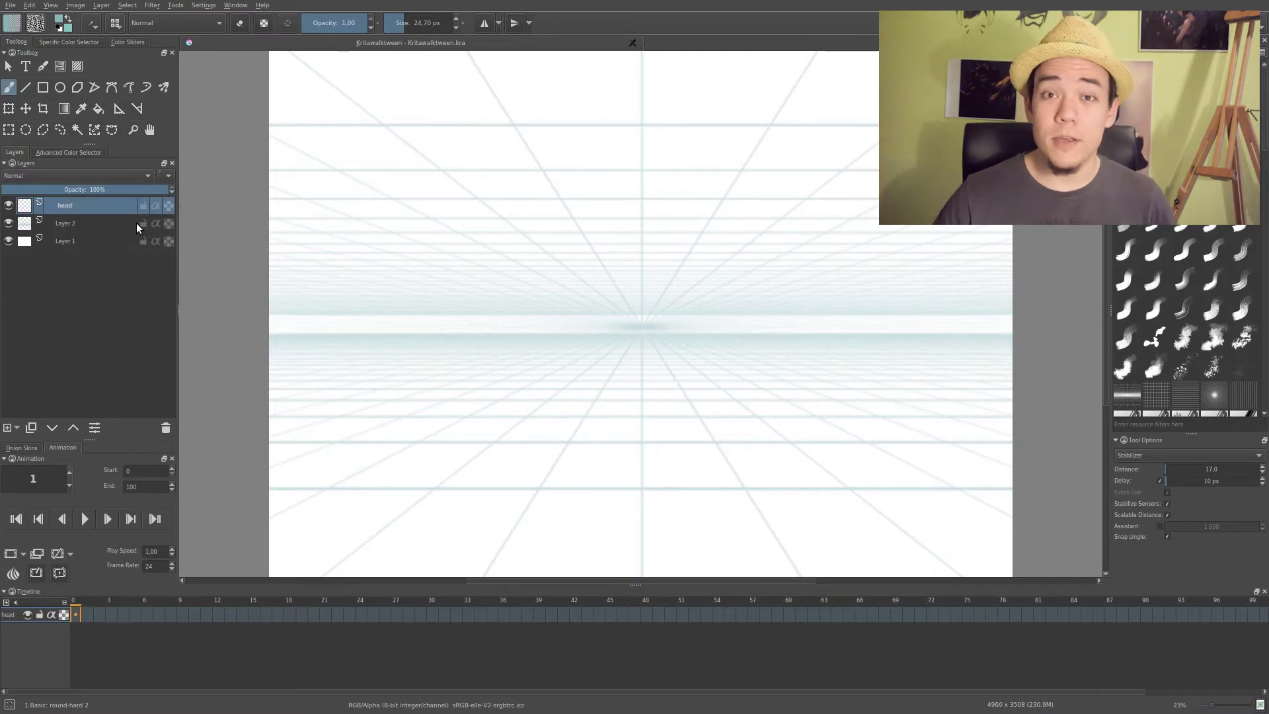
Add another layer to the timeline and name it leftFeet.
{"action": "right_click", "coordinate": [13, 613]}
{"action": "left_click", "coordinate": [42, 621]}
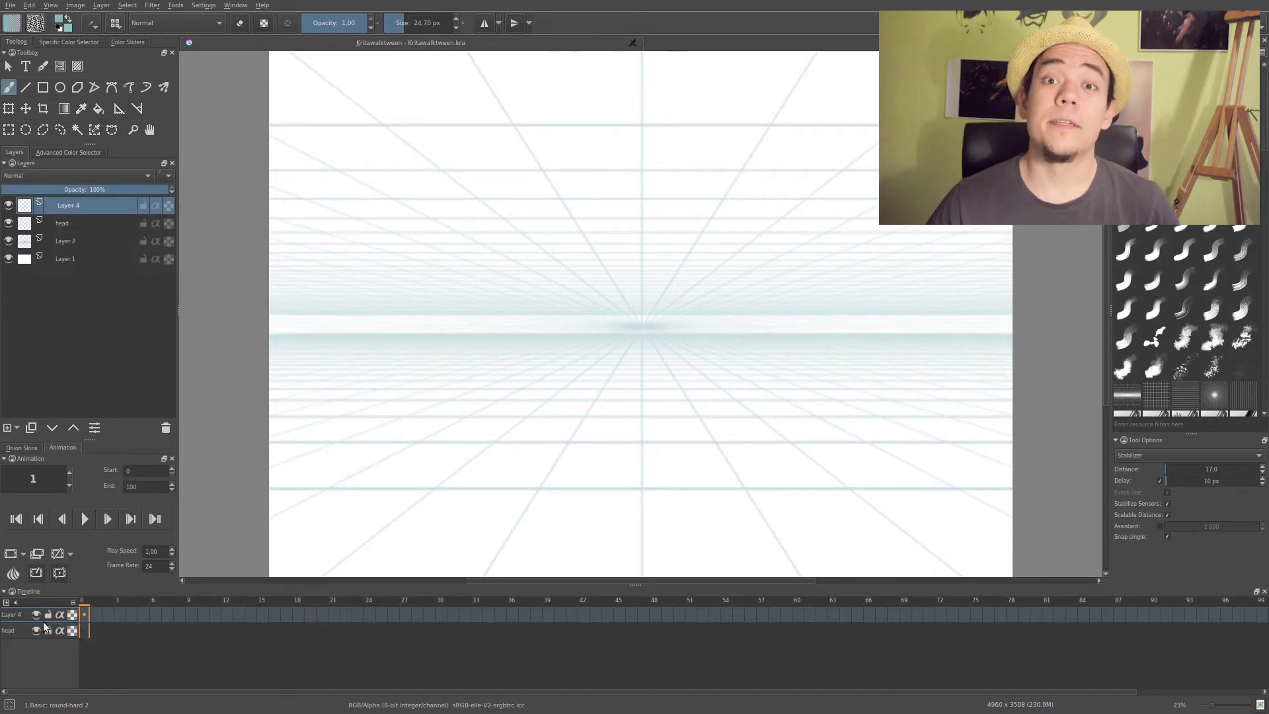
{"action": "double_click", "coordinate": [79, 205]}
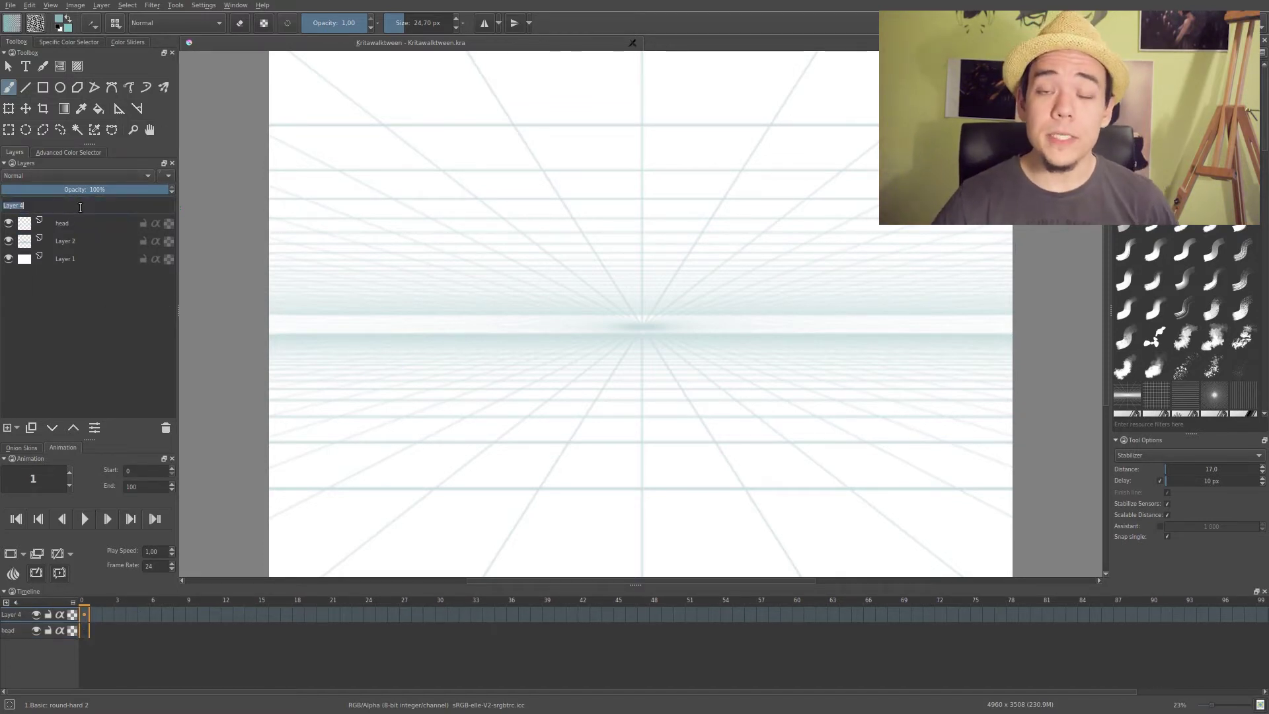
{"action": "type", "text": "leftFeet"}
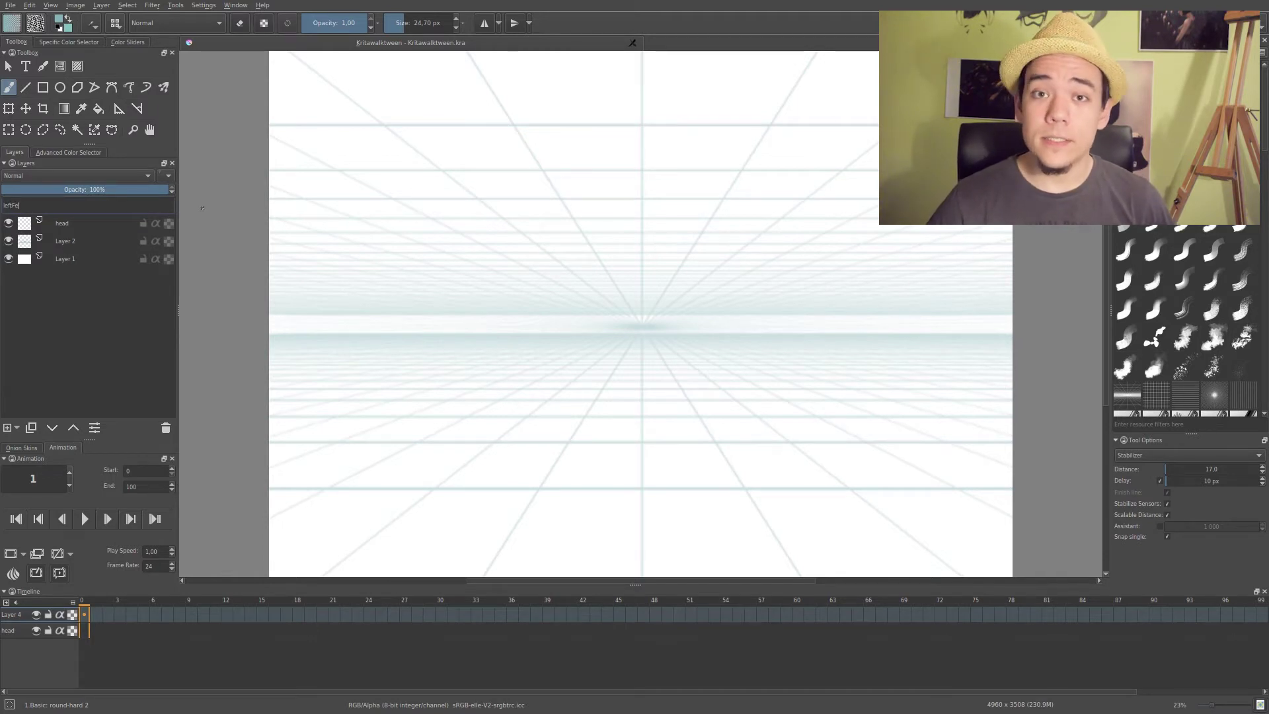
{"action": "key", "text": "Return"}
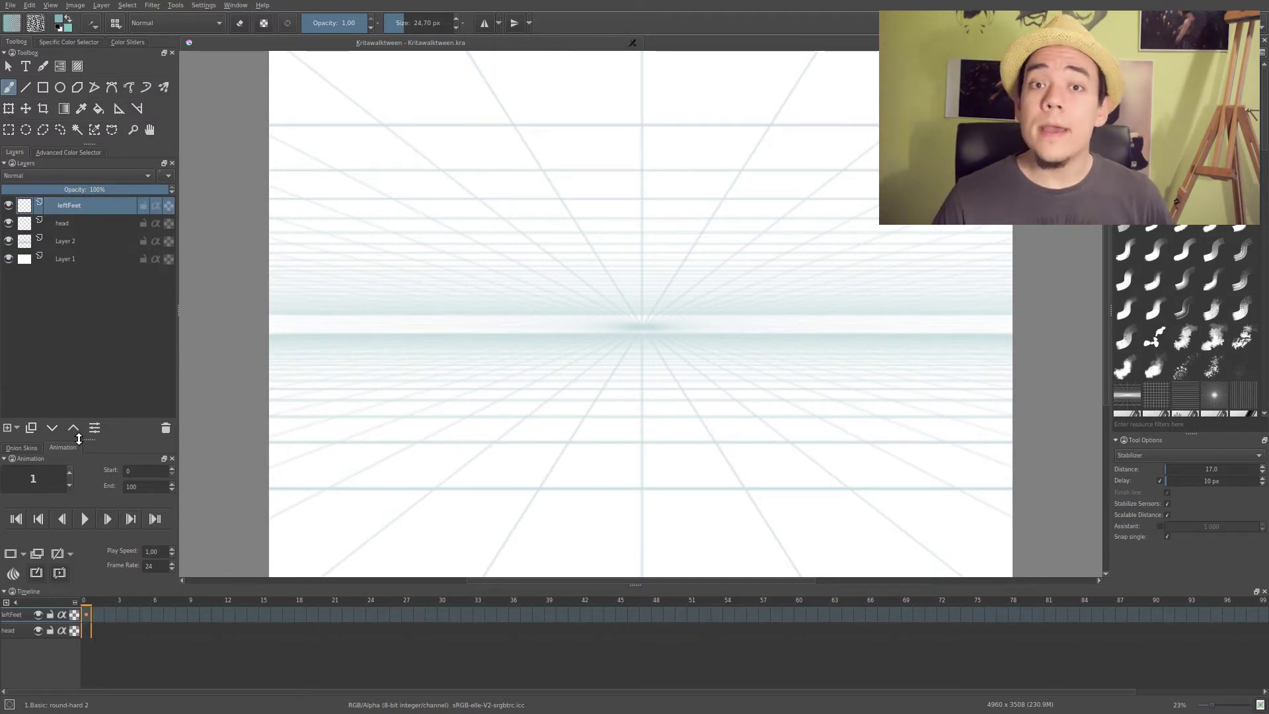
Draw foreground-filled ellipses: about 846 × 771 px at the canvas centre on head, and about 203 × 172 px below it on leftFeet.
{"action": "left_click", "coordinate": [60, 88]}
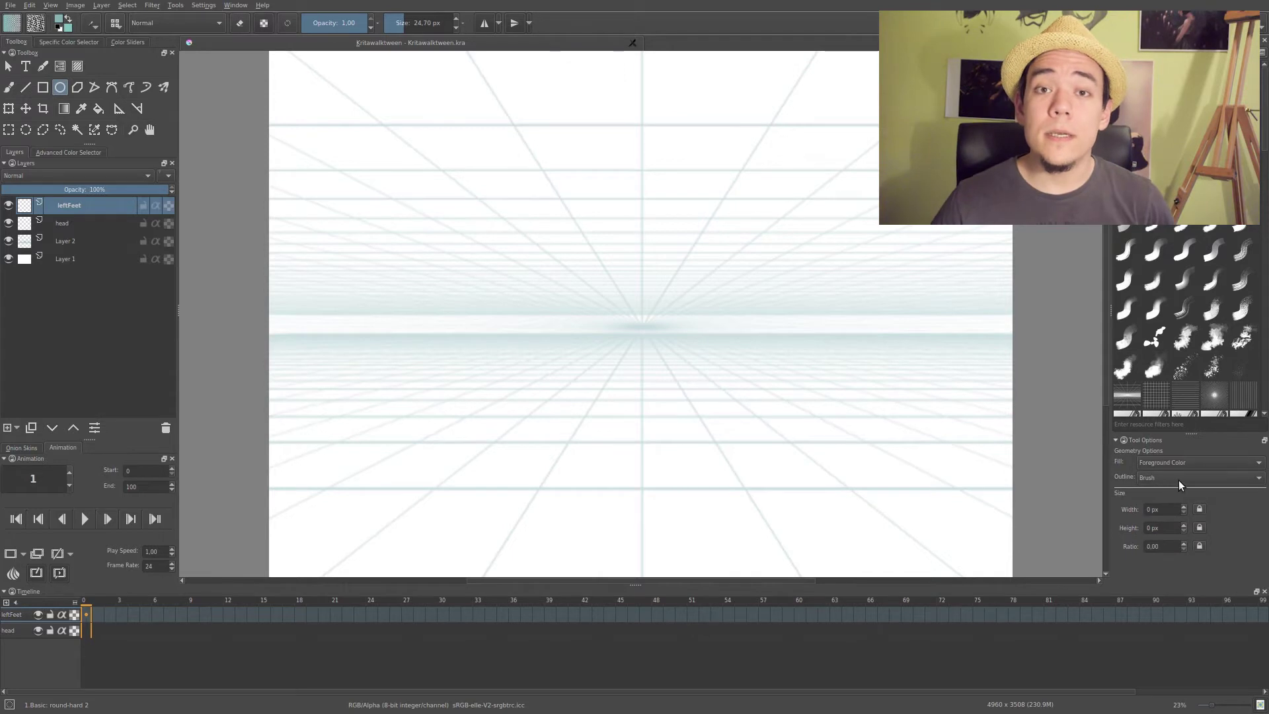
{"action": "left_click", "coordinate": [1172, 456]}
{"action": "left_click", "coordinate": [1172, 458]}
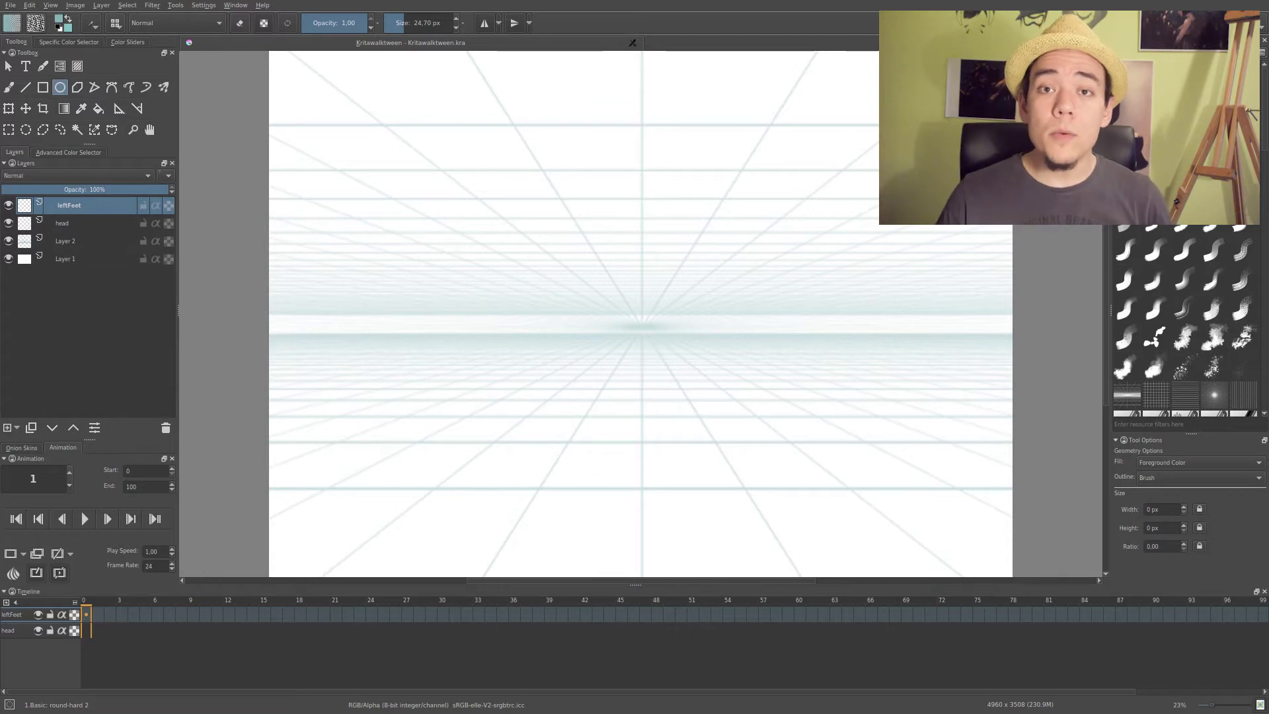
{"action": "left_click", "coordinate": [36, 633]}
{"action": "left_click_drag", "start_coordinate": [582, 272], "coordinate": [709, 387]}
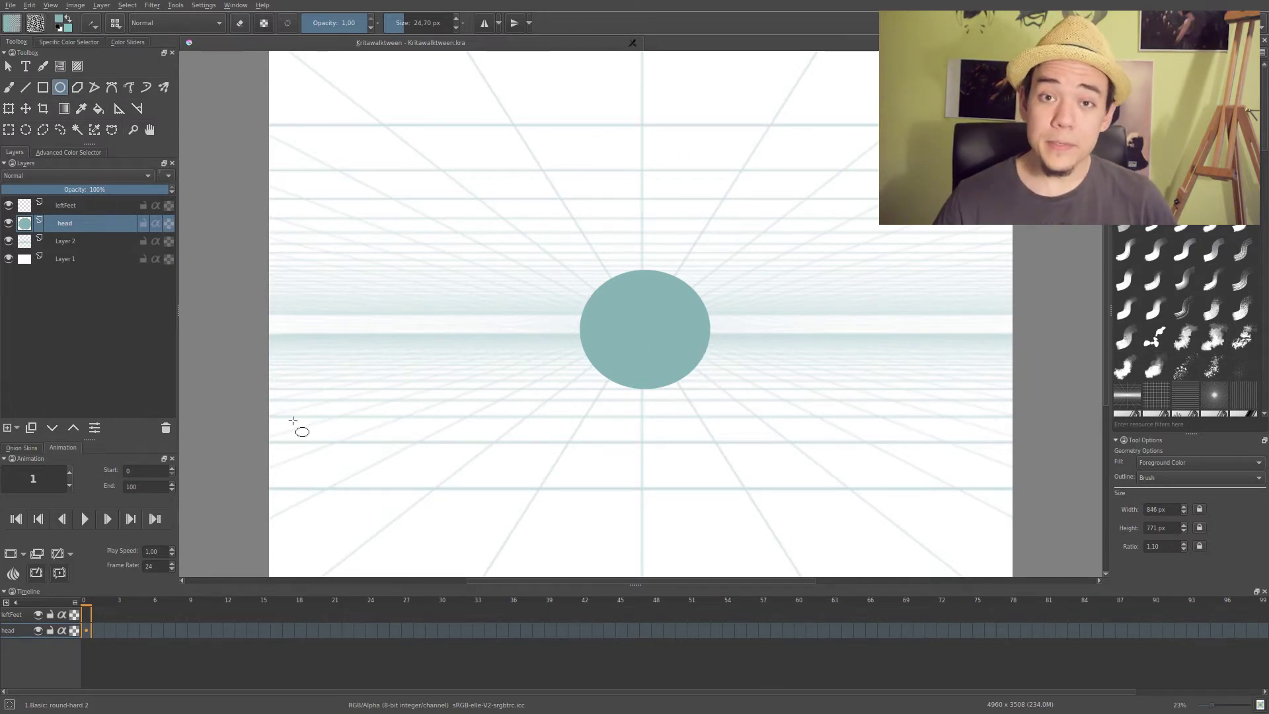
{"action": "left_click", "coordinate": [65, 205]}
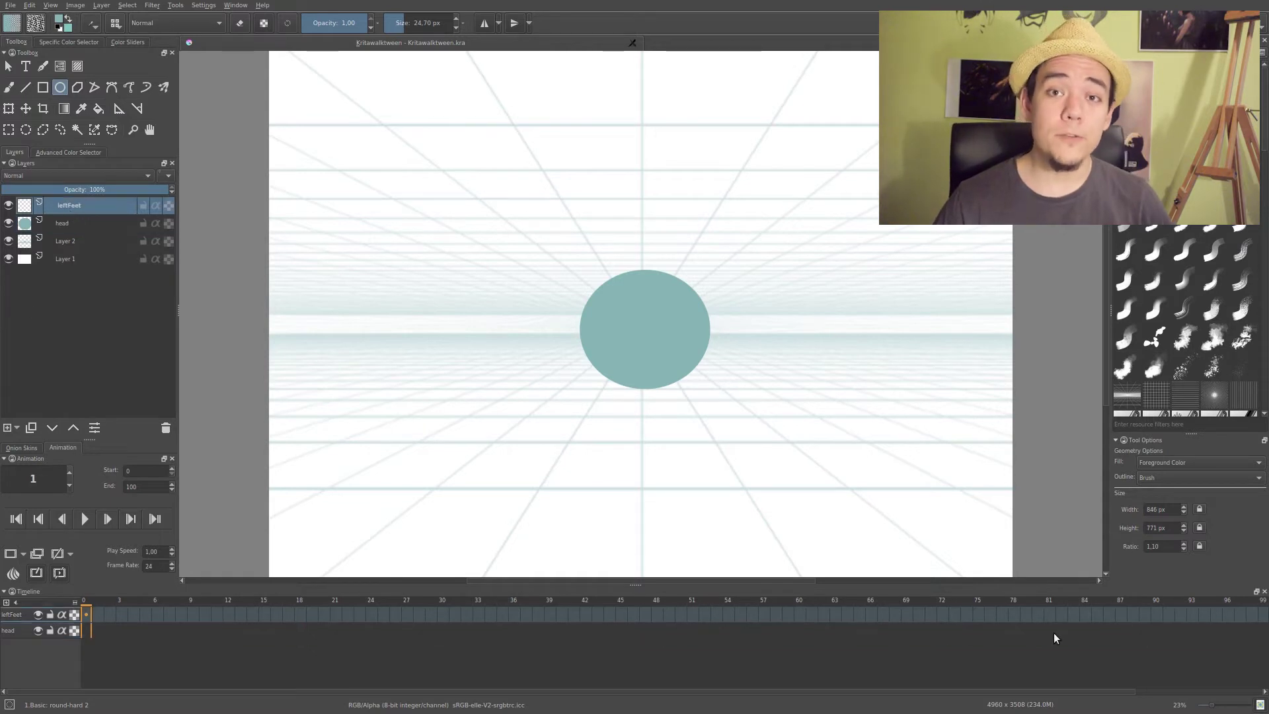
{"action": "left_click_drag", "start_coordinate": [575, 462], "coordinate": [607, 493]}
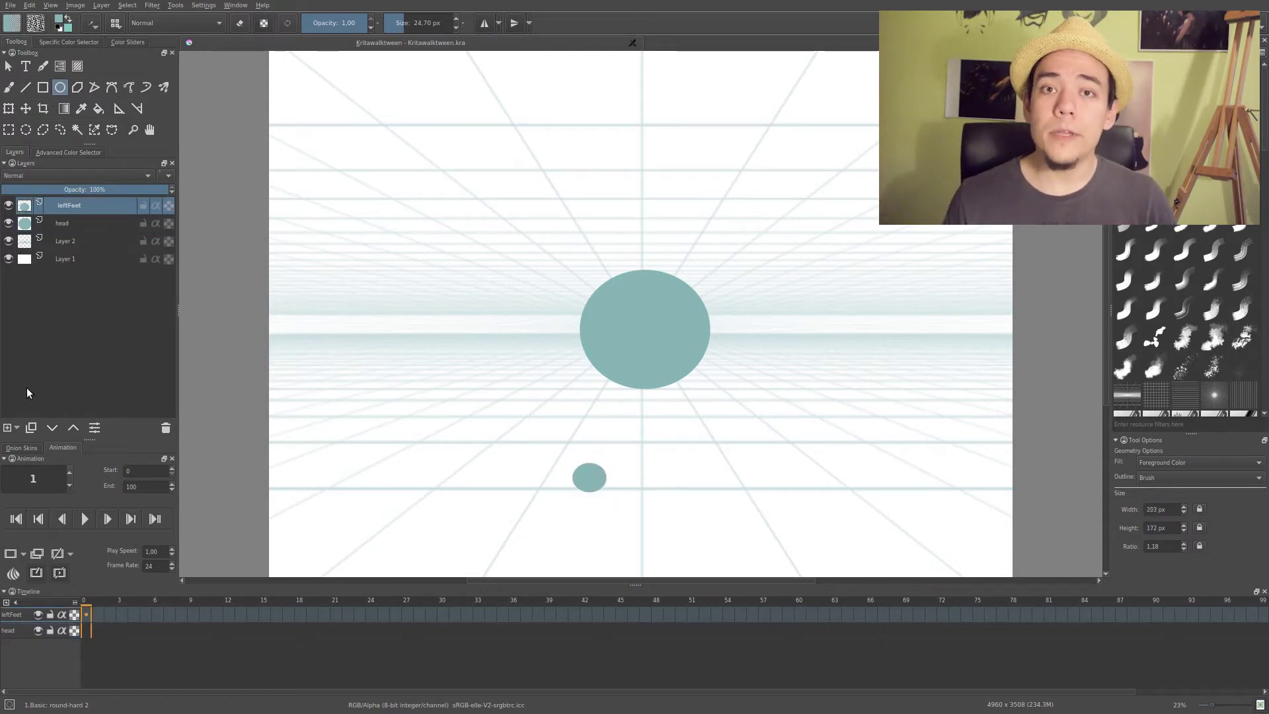
Duplicate the leftFeet layer and rename the copy rightFeet.
{"action": "right_click", "coordinate": [72, 205]}
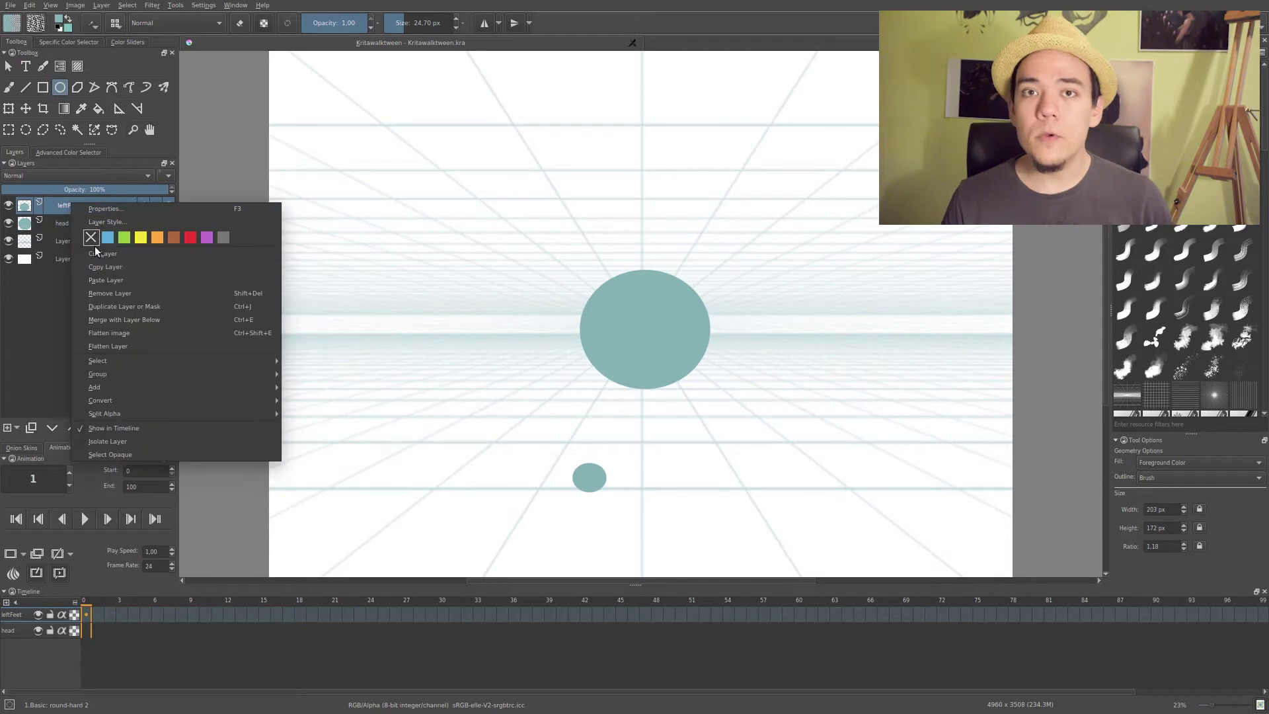
{"action": "left_click", "coordinate": [113, 306]}
{"action": "double_click", "coordinate": [72, 206]}
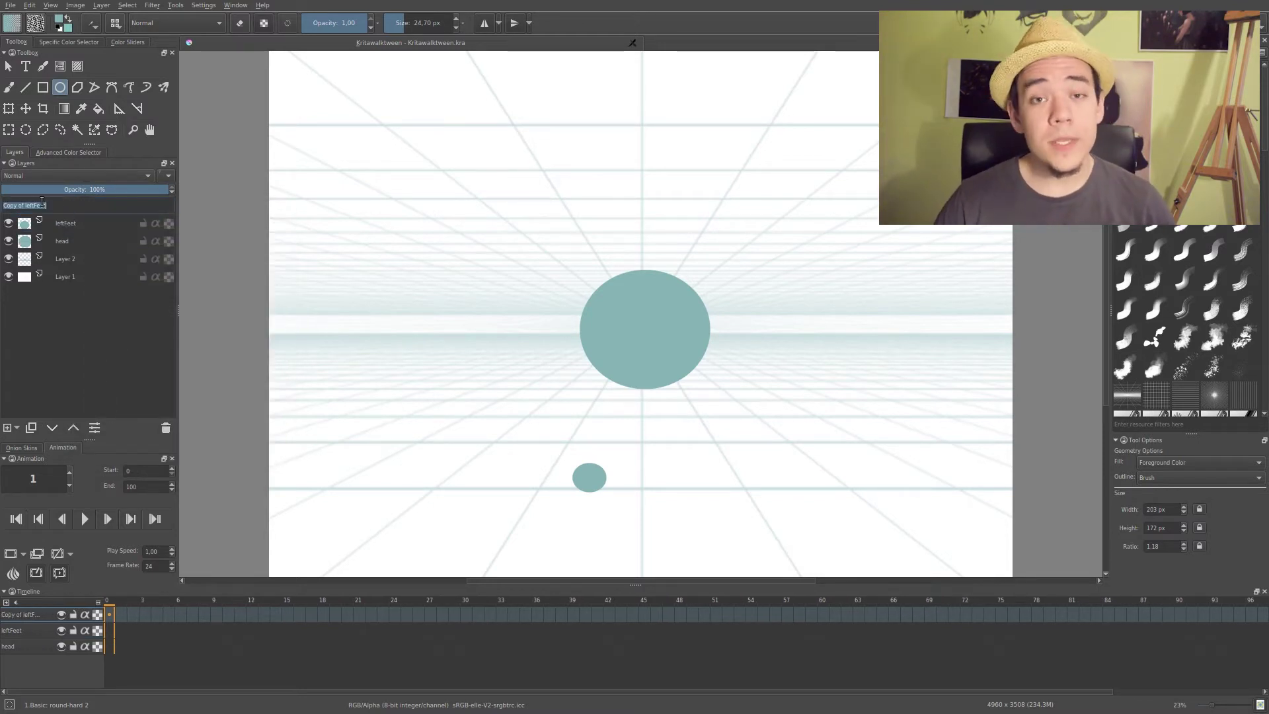
{"action": "left_click_drag", "start_coordinate": [34, 206], "coordinate": [2, 207]}
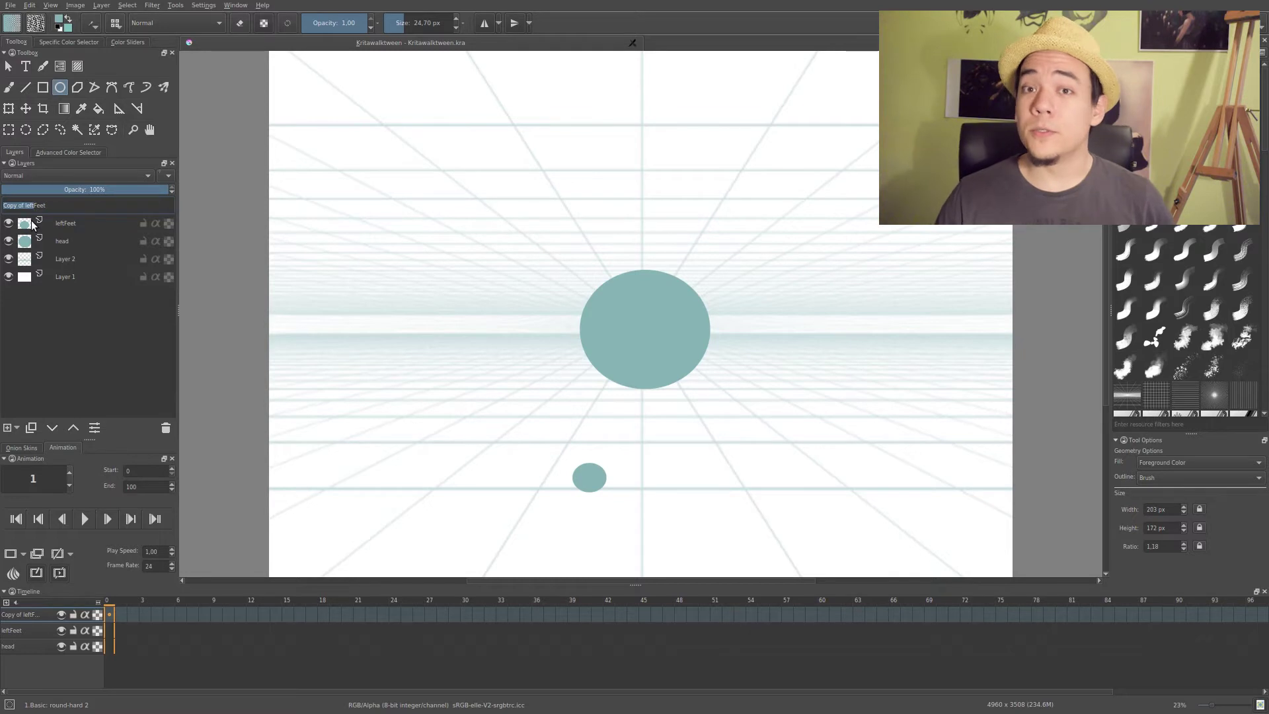
{"action": "type", "text": "riigt"}
{"action": "key", "text": "Return"}
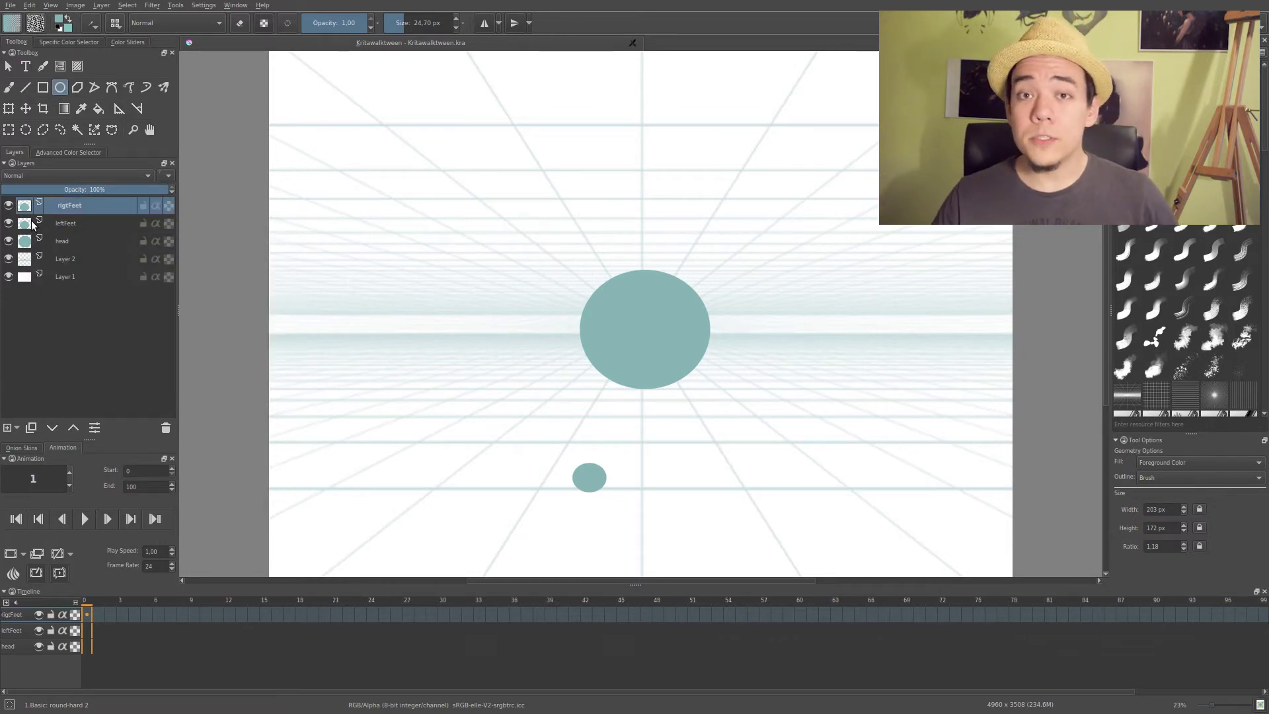
{"action": "double_click", "coordinate": [67, 206]}
{"action": "left_click", "coordinate": [11, 206]}
{"action": "type", "text": "h"}
{"action": "key", "text": "Return"}
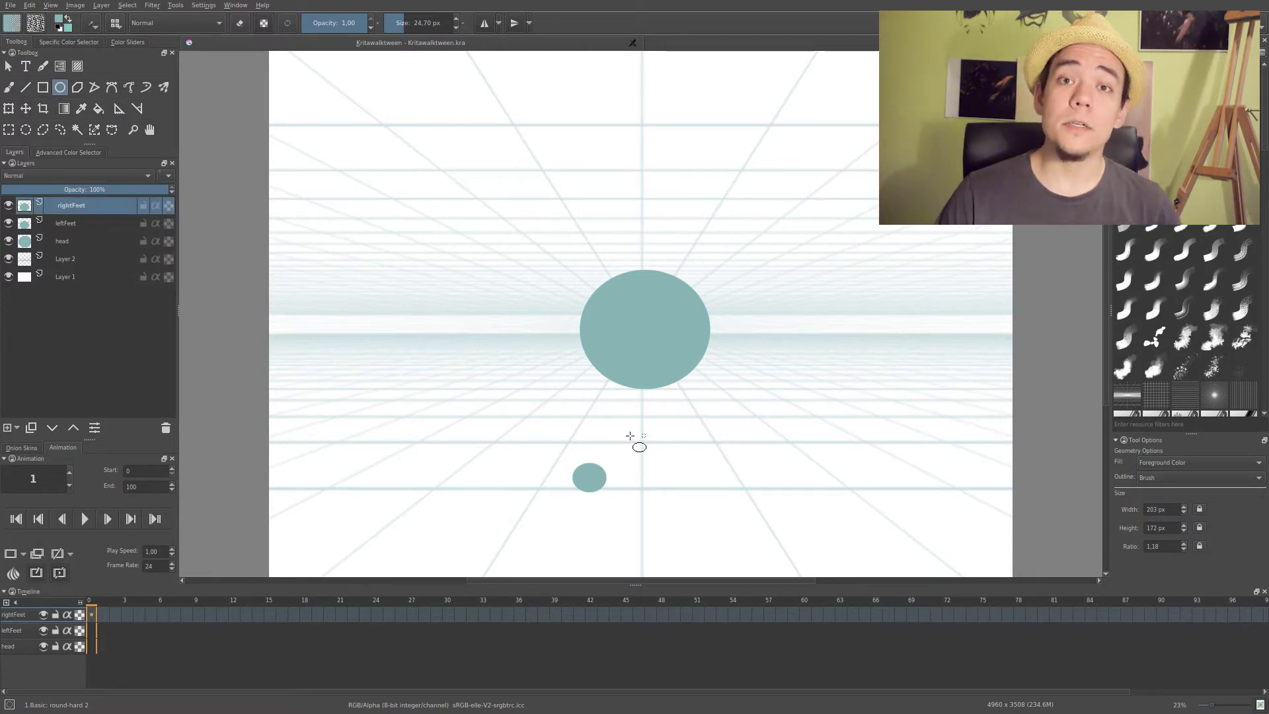
{"action": "left_click_drag", "start_coordinate": [627, 433], "coordinate": [652, 451]}
{"action": "key", "text": "ctrl+z"}
{"action": "left_click", "coordinate": [75, 220]}
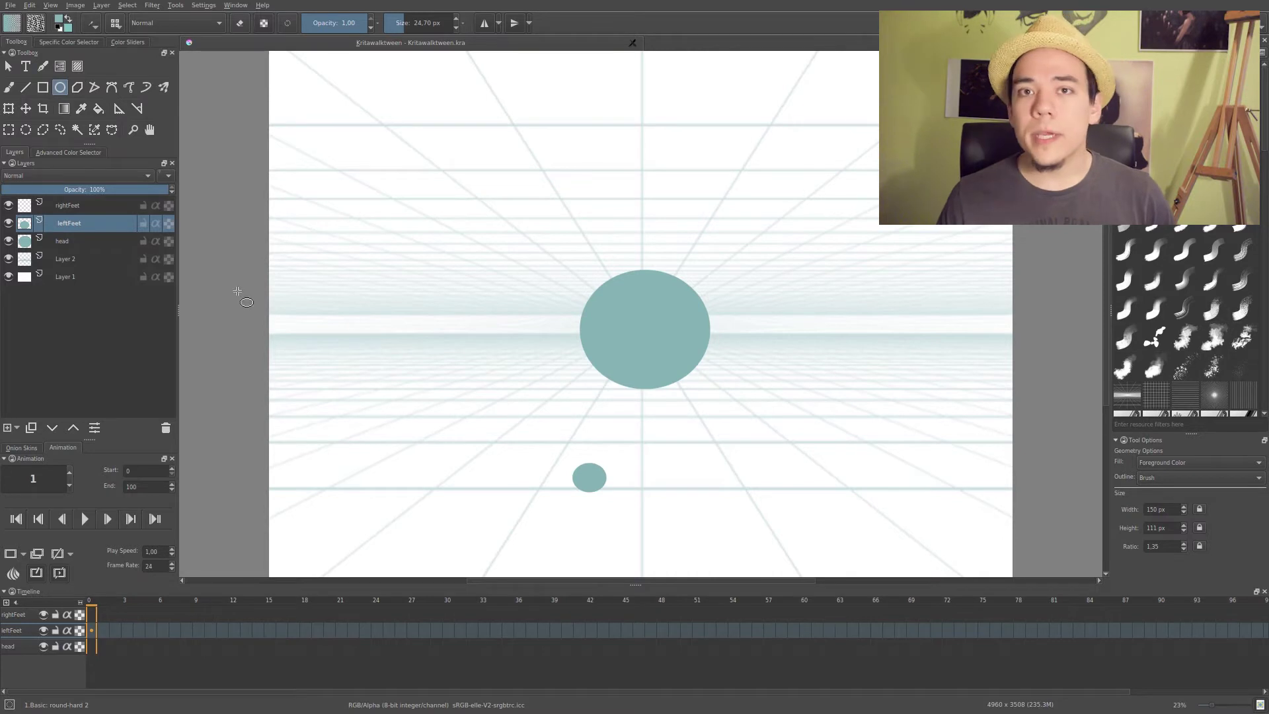
{"action": "key", "text": "ctrl+t"}
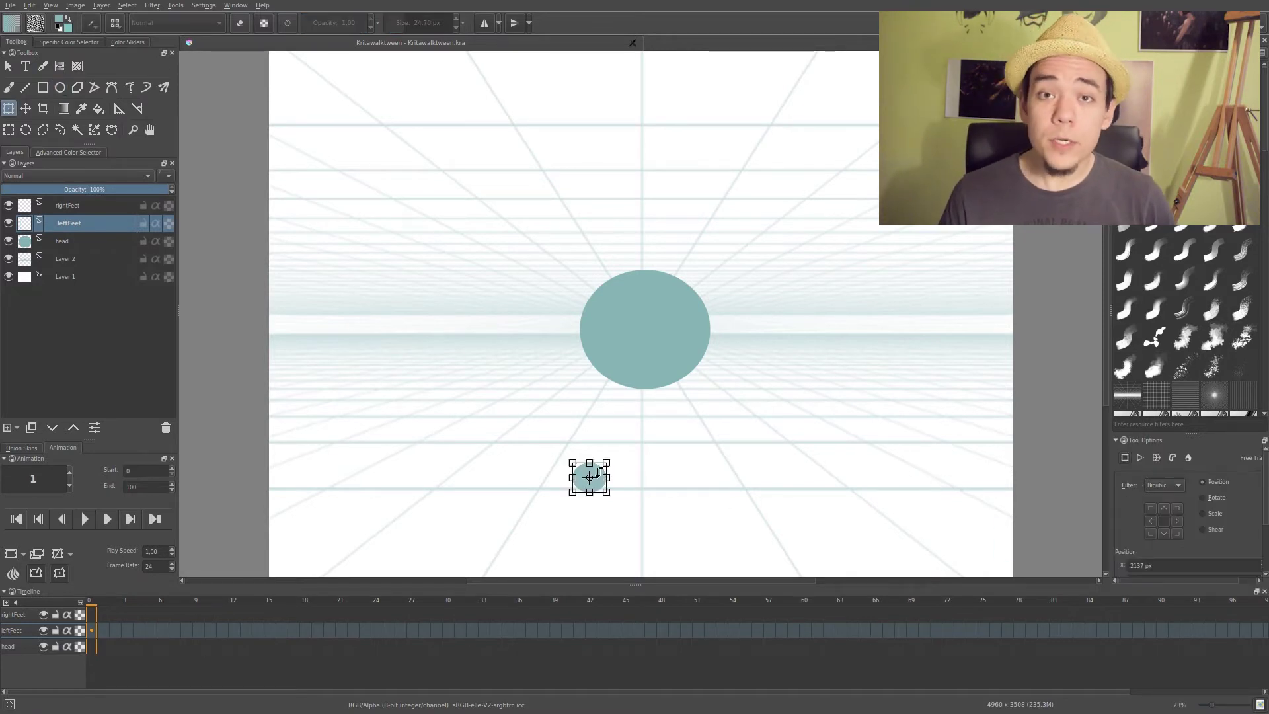
{"action": "left_click_drag", "start_coordinate": [598, 472], "coordinate": [653, 434]}
{"action": "key", "text": "ctrl+z"}
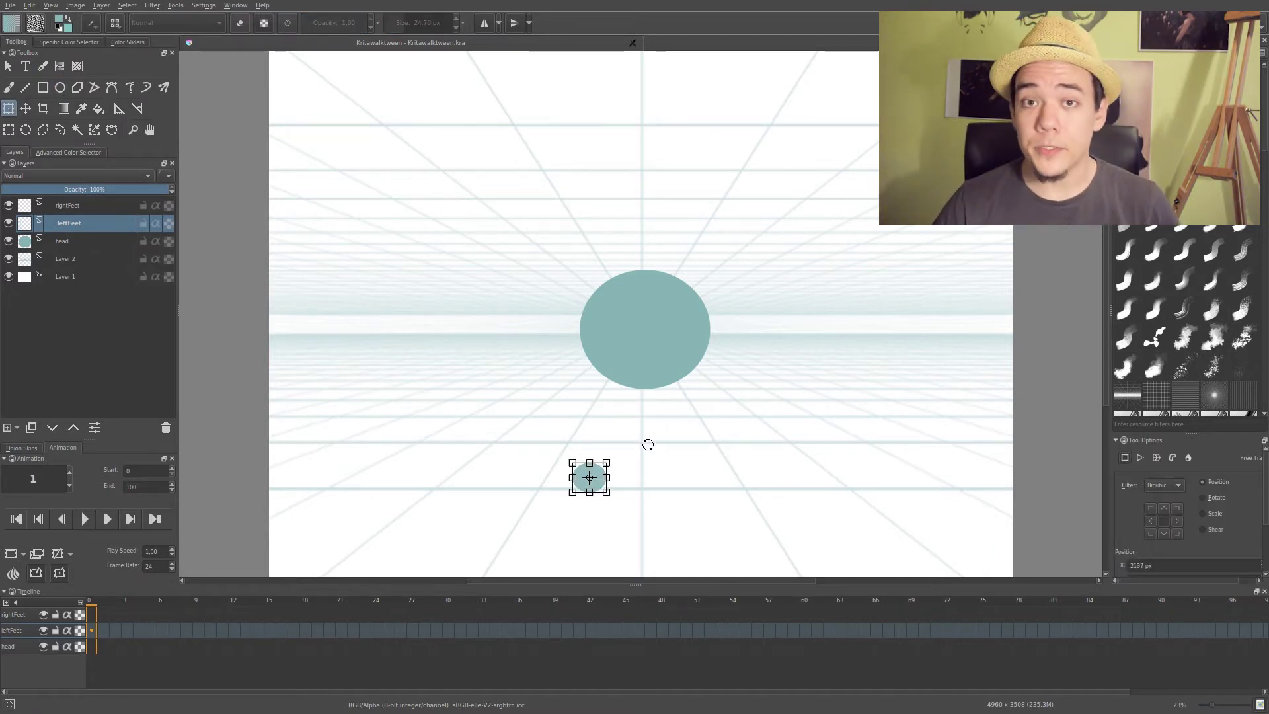
{"action": "key", "text": "Return"}
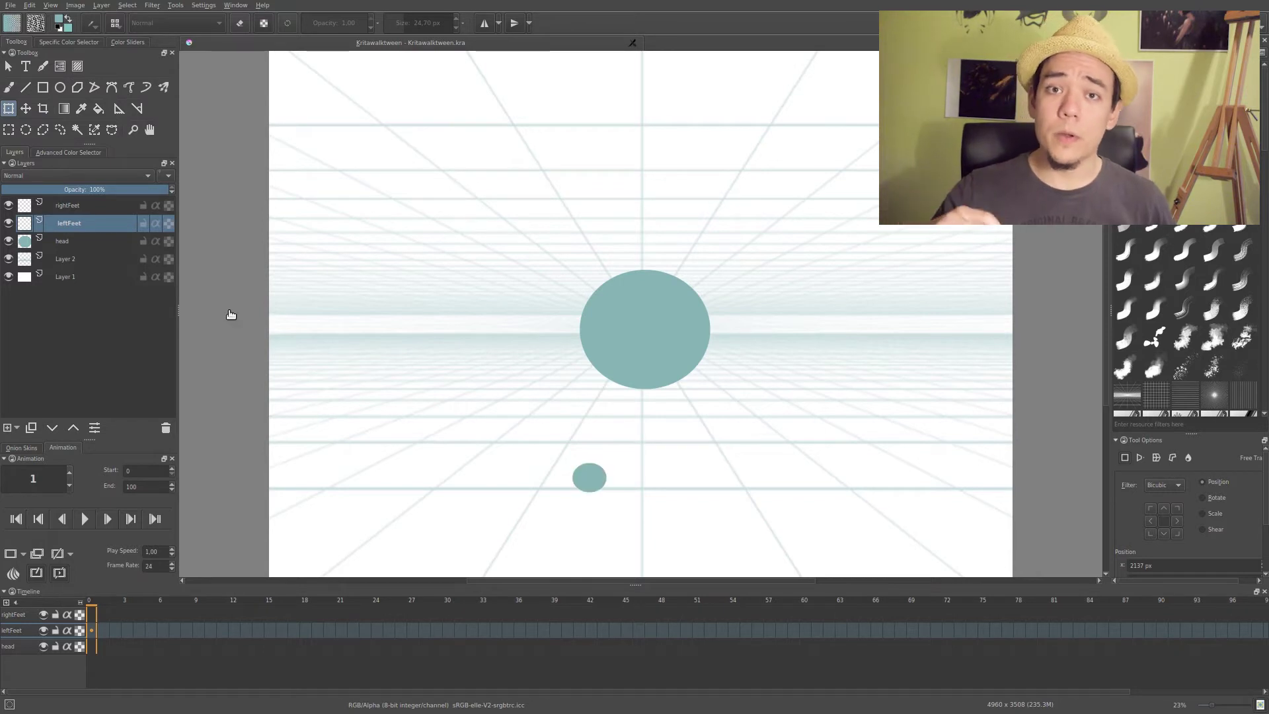
Transform the rightFeet ellipse, moving it up beneath the head and scaling it slightly smaller than the left foot.
{"action": "left_click", "coordinate": [86, 208]}
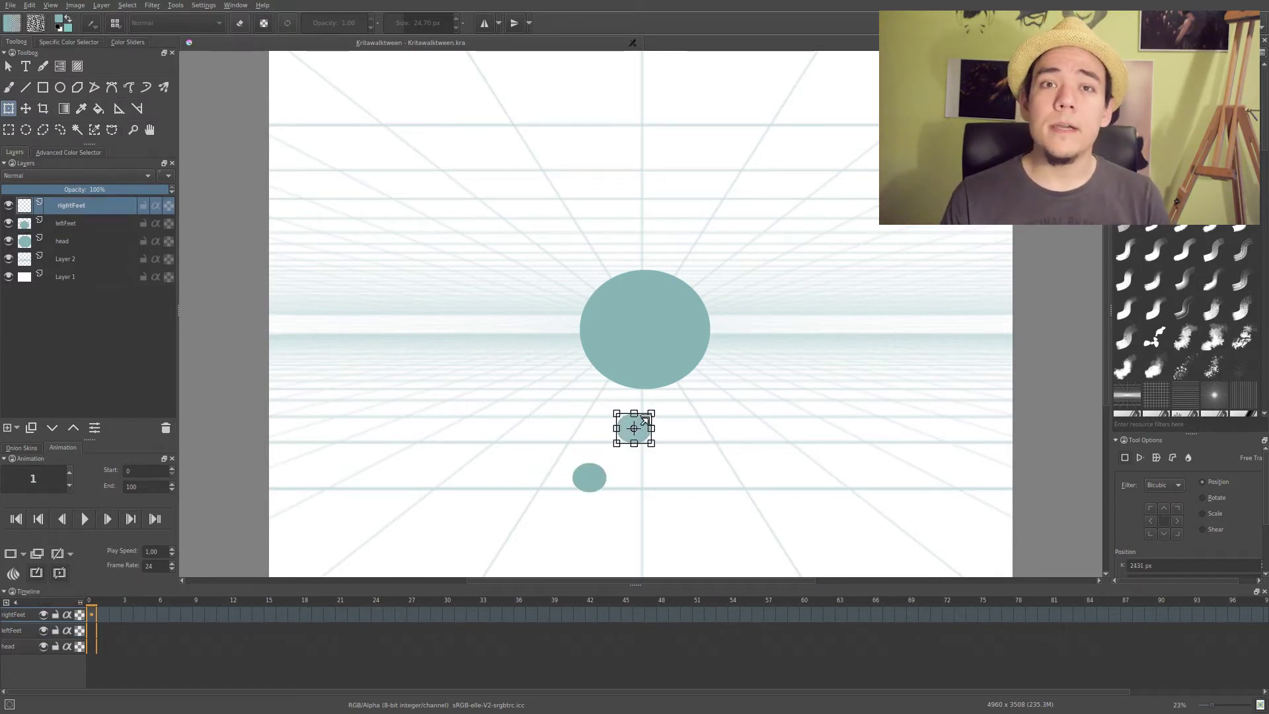
{"action": "key", "text": "Return"}
{"action": "left_click", "coordinate": [636, 435]}
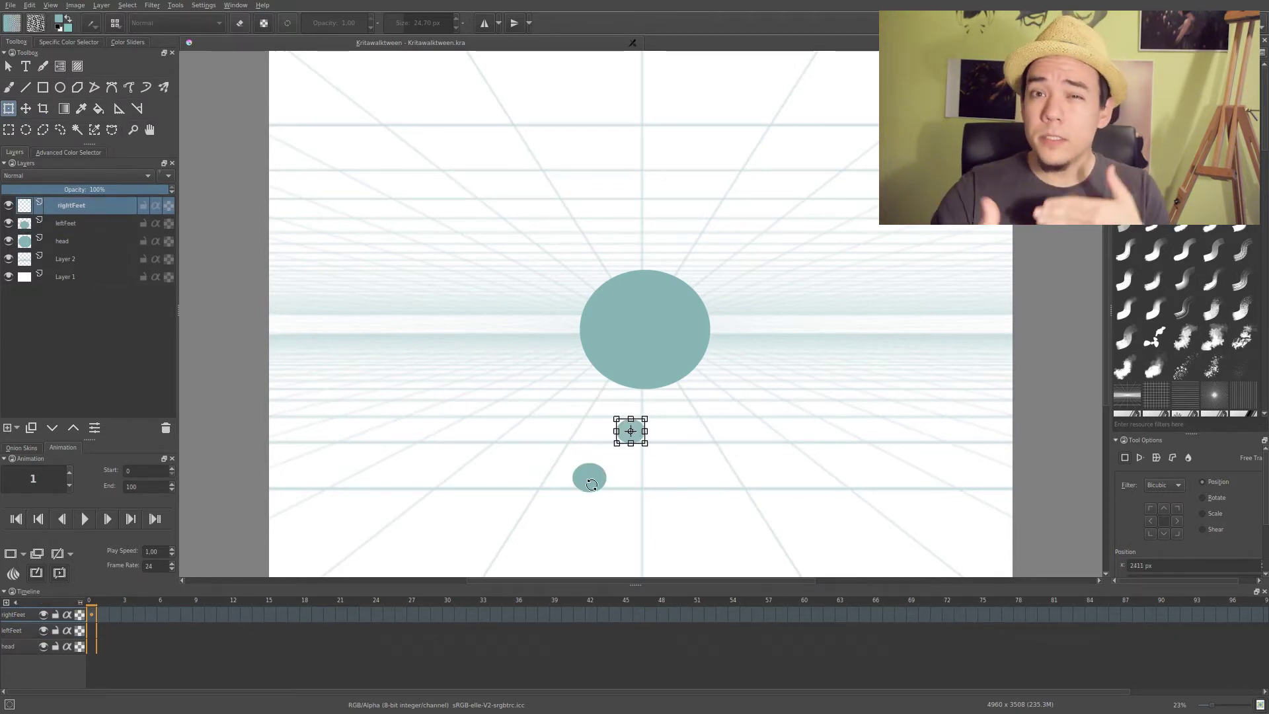
Nudge the leftFeet ellipse slightly up and to the right.
{"action": "left_click", "coordinate": [88, 222]}
{"action": "left_click", "coordinate": [603, 480]}
{"action": "left_click_drag", "start_coordinate": [602, 480], "coordinate": [598, 477]}
{"action": "key", "text": "Return"}
{"action": "left_click", "coordinate": [597, 476]}
{"action": "key", "text": "Return"}
Move the rightFeet ellipse just to the right of the vertical centre line.
{"action": "left_click", "coordinate": [66, 204]}
{"action": "left_click_drag", "start_coordinate": [631, 435], "coordinate": [669, 437]}
{"action": "key", "text": "Return"}
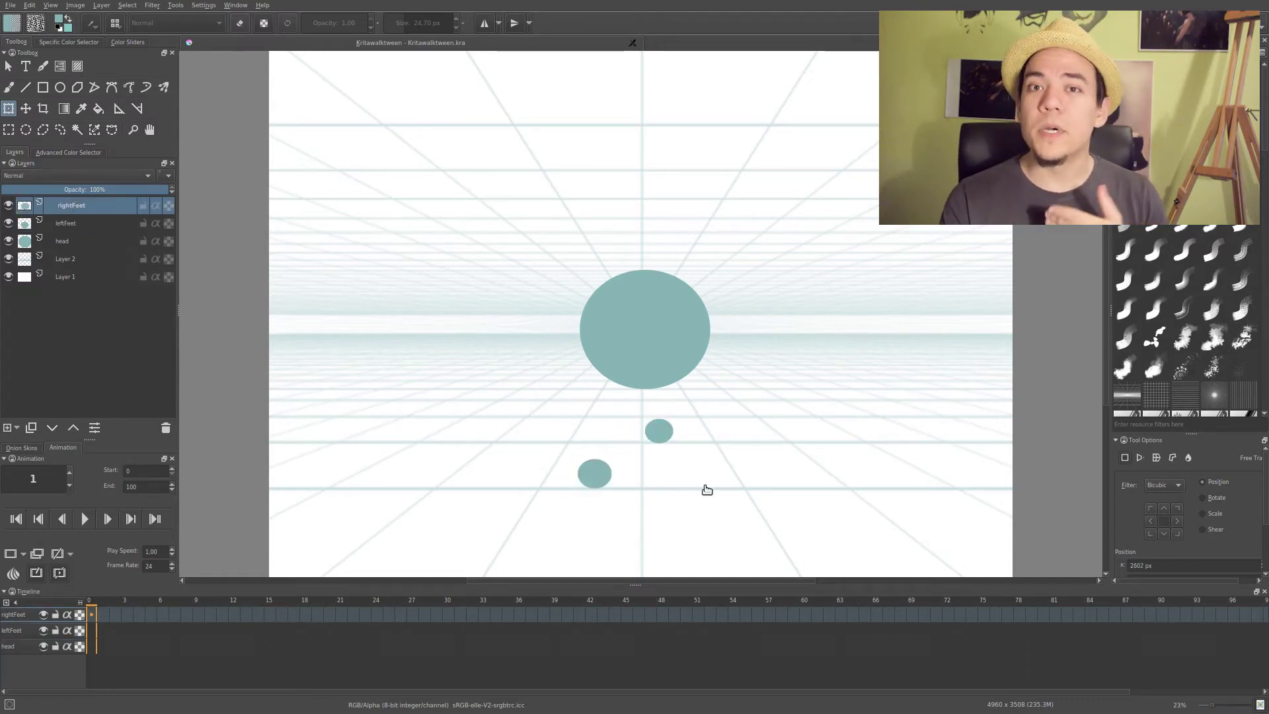
Shift the leftFeet ellipse right, to just left of the vertical centre line, and save the file.
{"action": "left_click", "coordinate": [109, 225]}
{"action": "left_click", "coordinate": [593, 498]}
{"action": "left_click_drag", "start_coordinate": [599, 479], "coordinate": [632, 480]}
{"action": "key", "text": "Return"}
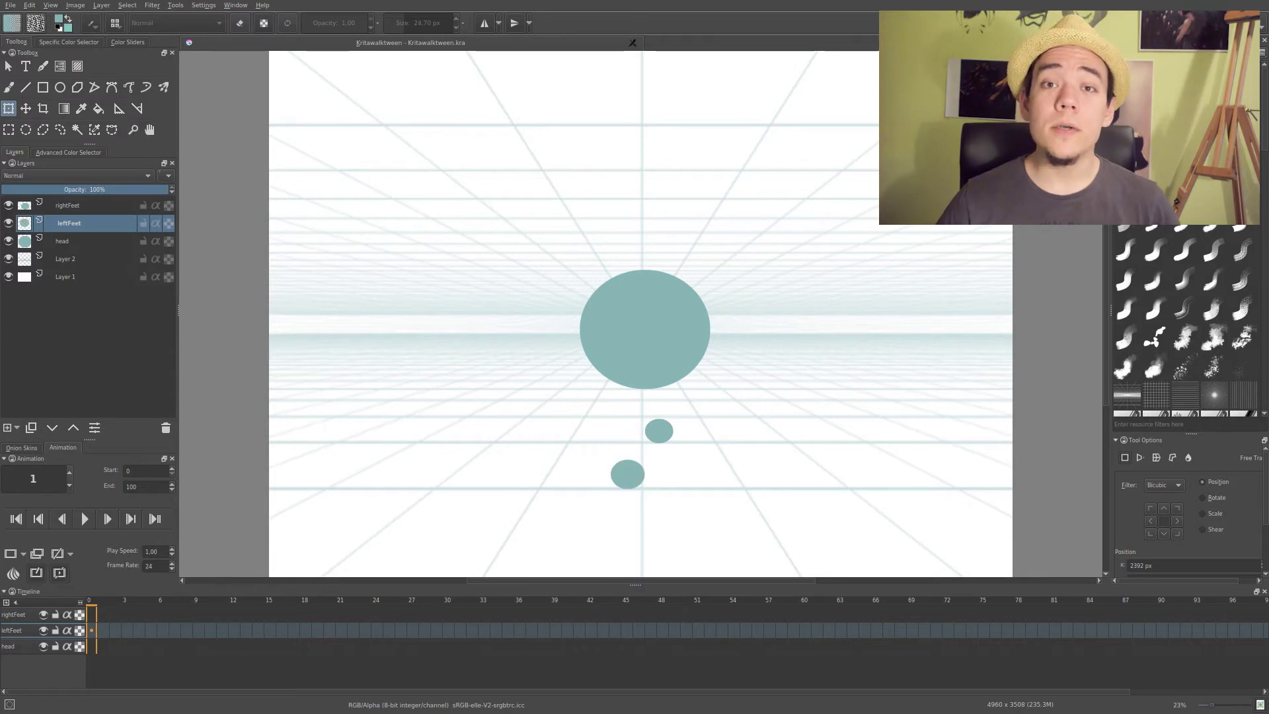
{"action": "key", "text": "ctrl+s"}
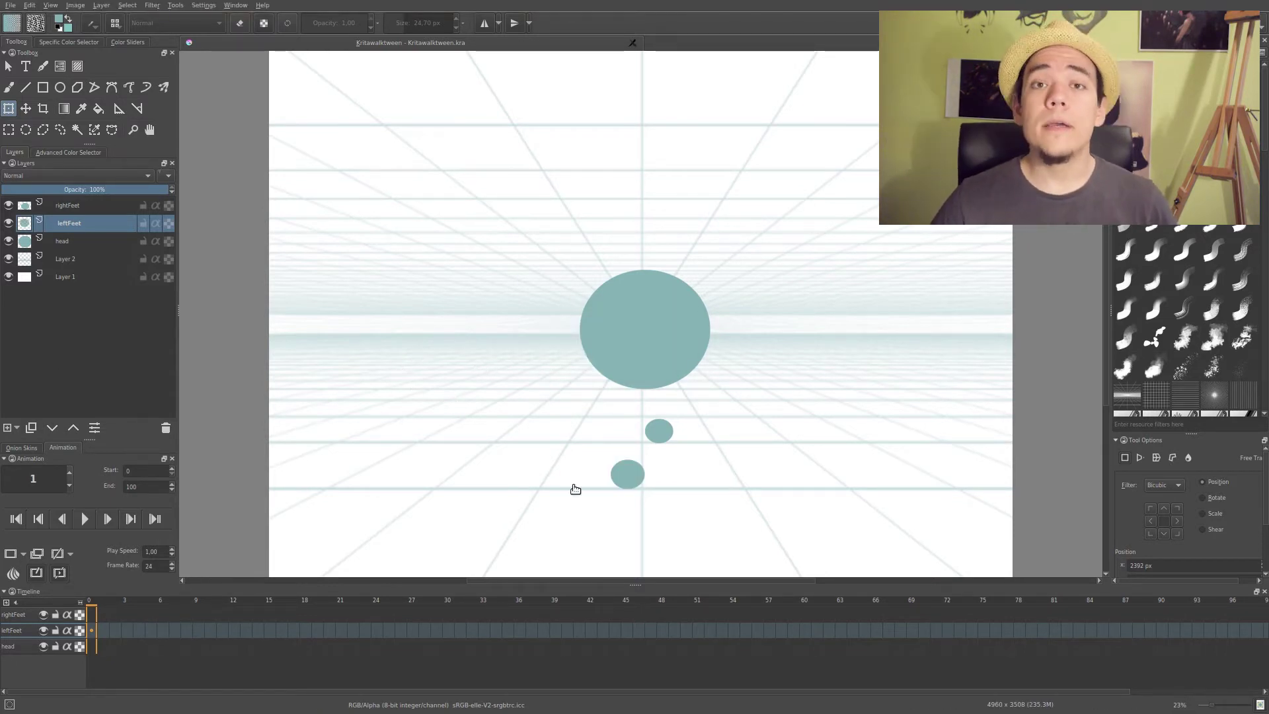
Add a new layer between head and Layer 2 and name it sketch.
{"action": "left_click", "coordinate": [80, 205]}
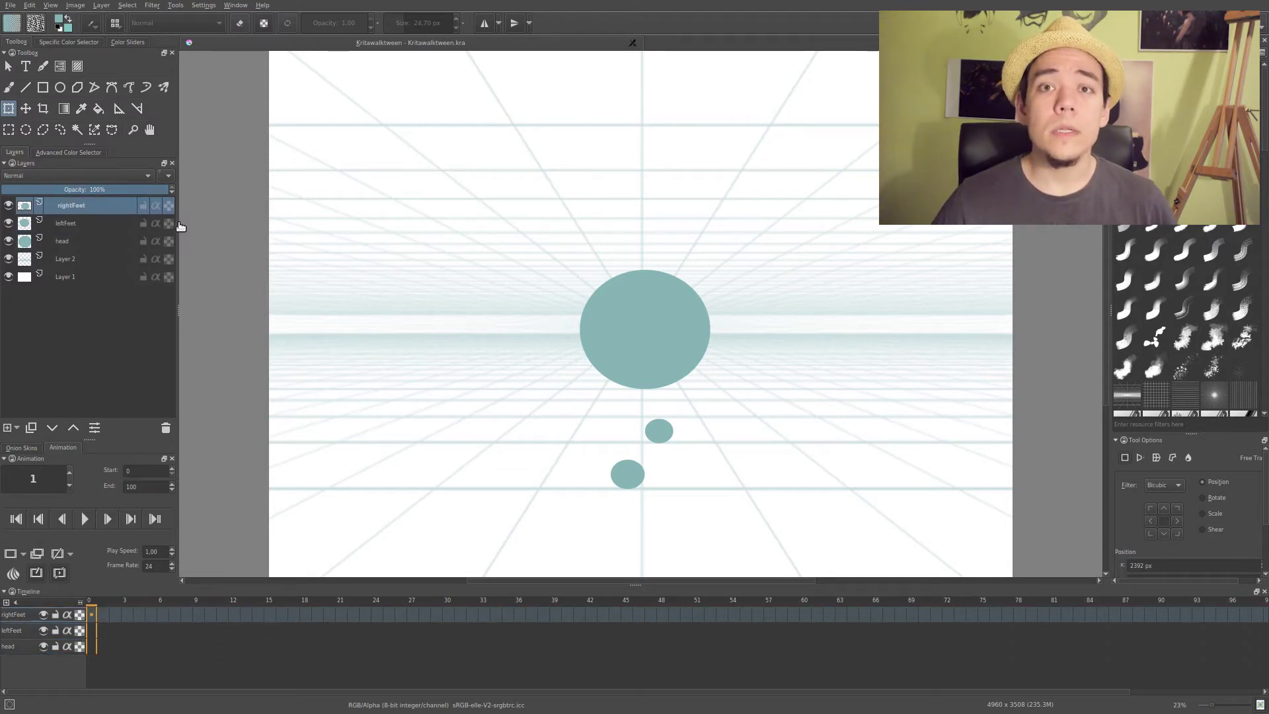
{"action": "left_click", "coordinate": [66, 241]}
{"action": "left_click", "coordinate": [6, 427]}
{"action": "double_click", "coordinate": [67, 259]}
{"action": "key", "text": "BackSpace"}
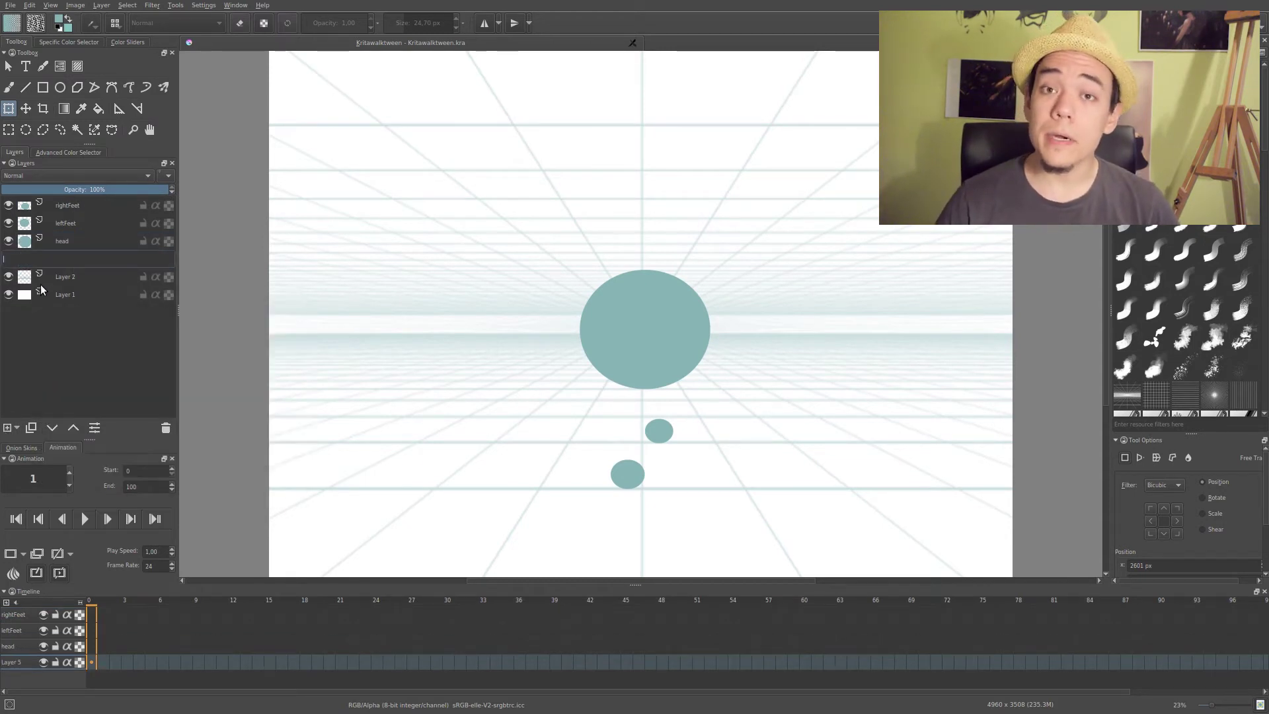
{"action": "type", "text": "ske"}
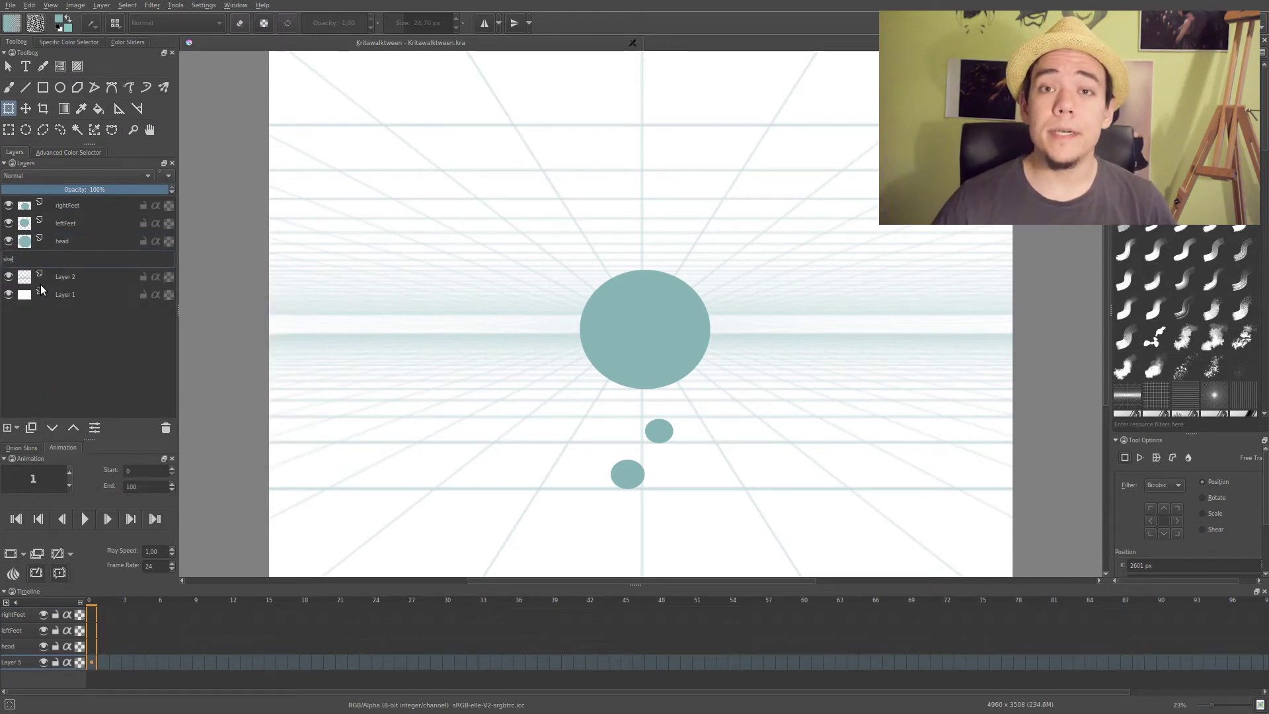
{"action": "type", "text": "tch"}
{"action": "key", "text": "Return"}
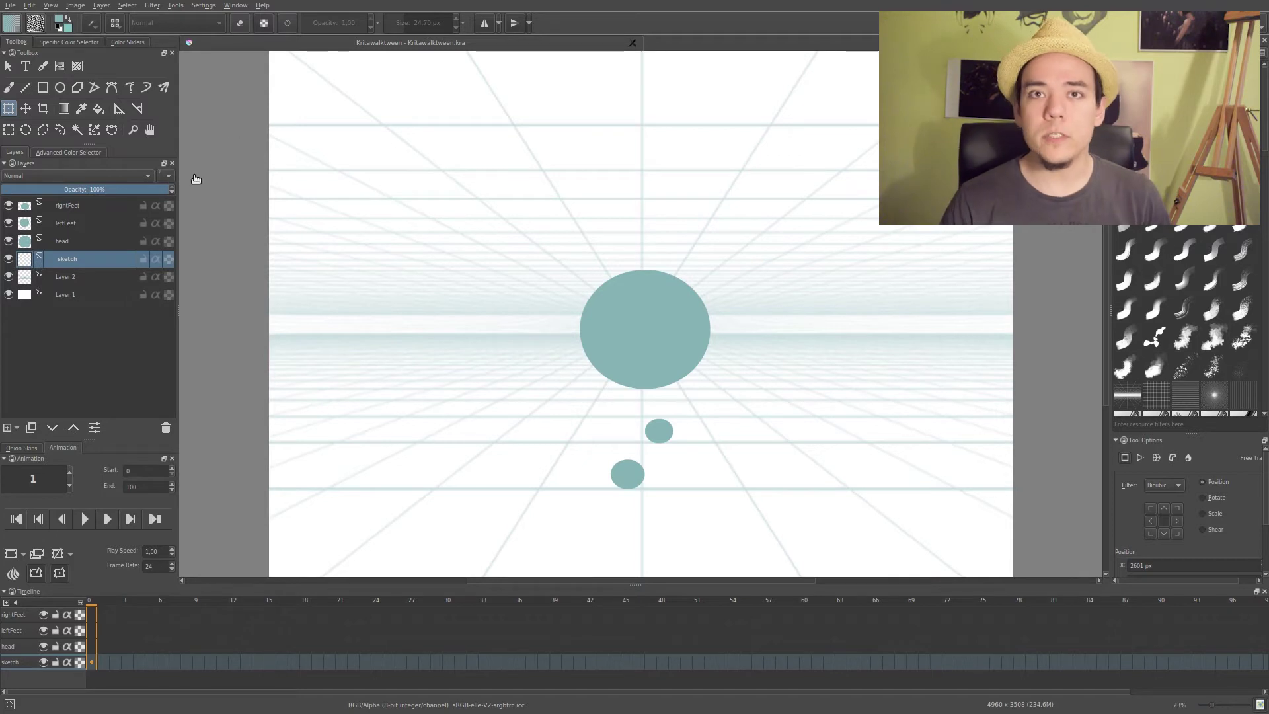
With the Ink_ballpen brush at 7 px, sketch curved motion paths and circles for the foot positions on the sketch layer.
{"action": "right_click", "coordinate": [402, 192]}
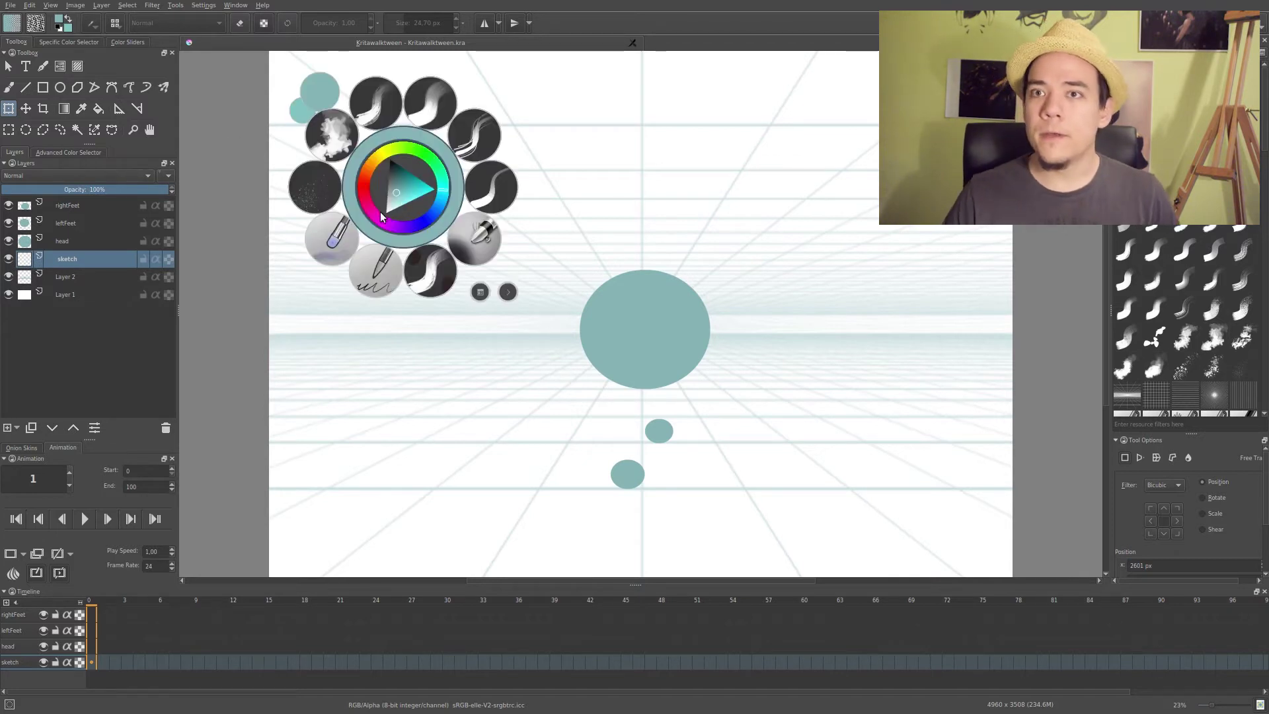
{"action": "left_click", "coordinate": [374, 272]}
{"action": "key", "text": "b"}
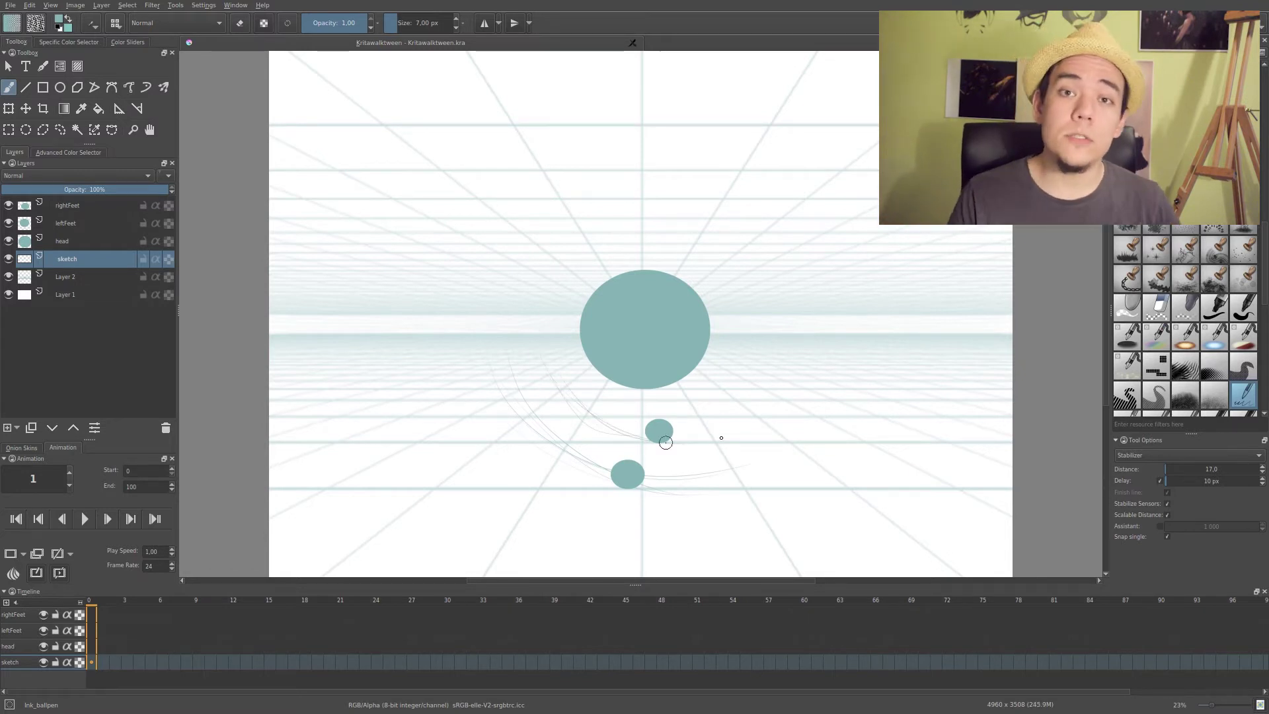
{"action": "mouse_move", "coordinate": [710, 441]}
{"action": "left_mouse_down"}
{"action": "mouse_move", "coordinate": [581, 405]}
{"action": "mouse_move", "coordinate": [528, 319]}
{"action": "mouse_move", "coordinate": [535, 312]}
{"action": "mouse_move", "coordinate": [547, 327]}
{"action": "left_mouse_up"}
{"action": "left_click_drag", "start_coordinate": [472, 363], "coordinate": [489, 345]}
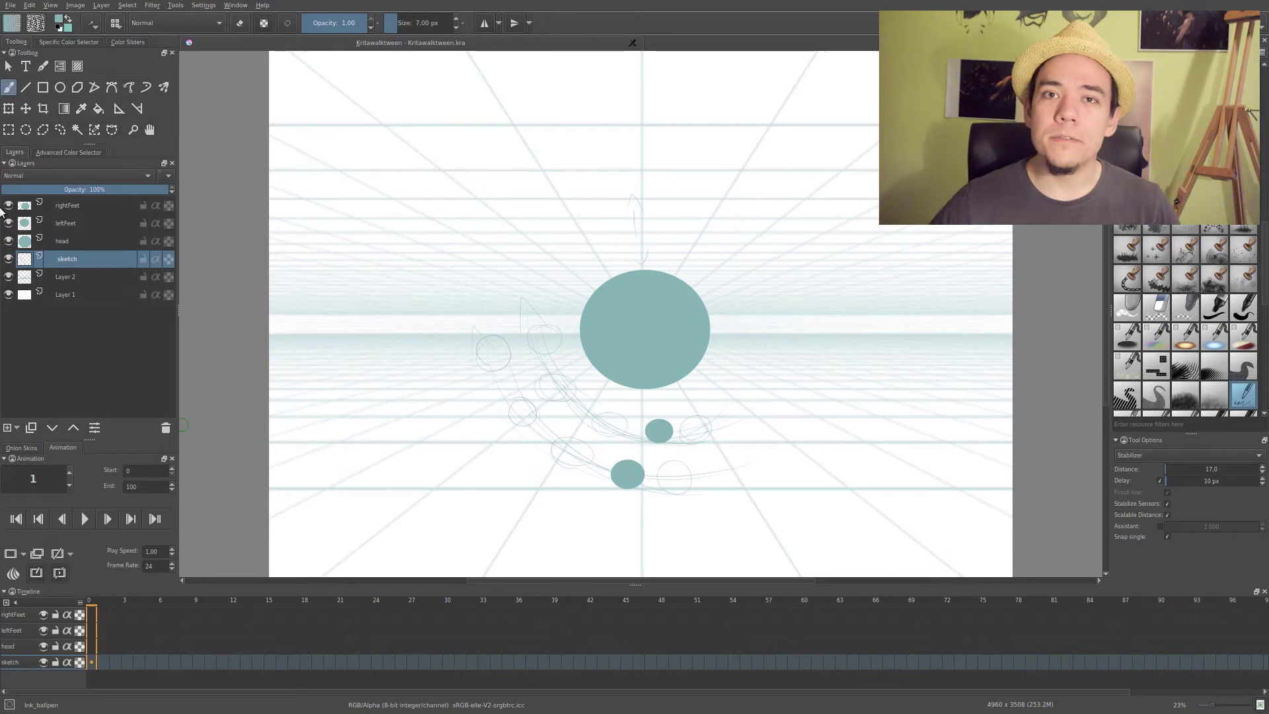
Give the sketch layer a keyframe at frame 0 and take the layer off the timeline.
{"action": "left_click", "coordinate": [105, 662]}
{"action": "key", "text": "Delete"}
{"action": "key", "text": "ctrl+z"}
Create keyframes at frame 0 on the head, leftFeet and rightFeet layers.
{"action": "left_click", "coordinate": [93, 646]}
{"action": "left_click", "coordinate": [10, 553]}
{"action": "left_click", "coordinate": [97, 631]}
{"action": "left_click", "coordinate": [10, 553]}
{"action": "left_click", "coordinate": [98, 615]}
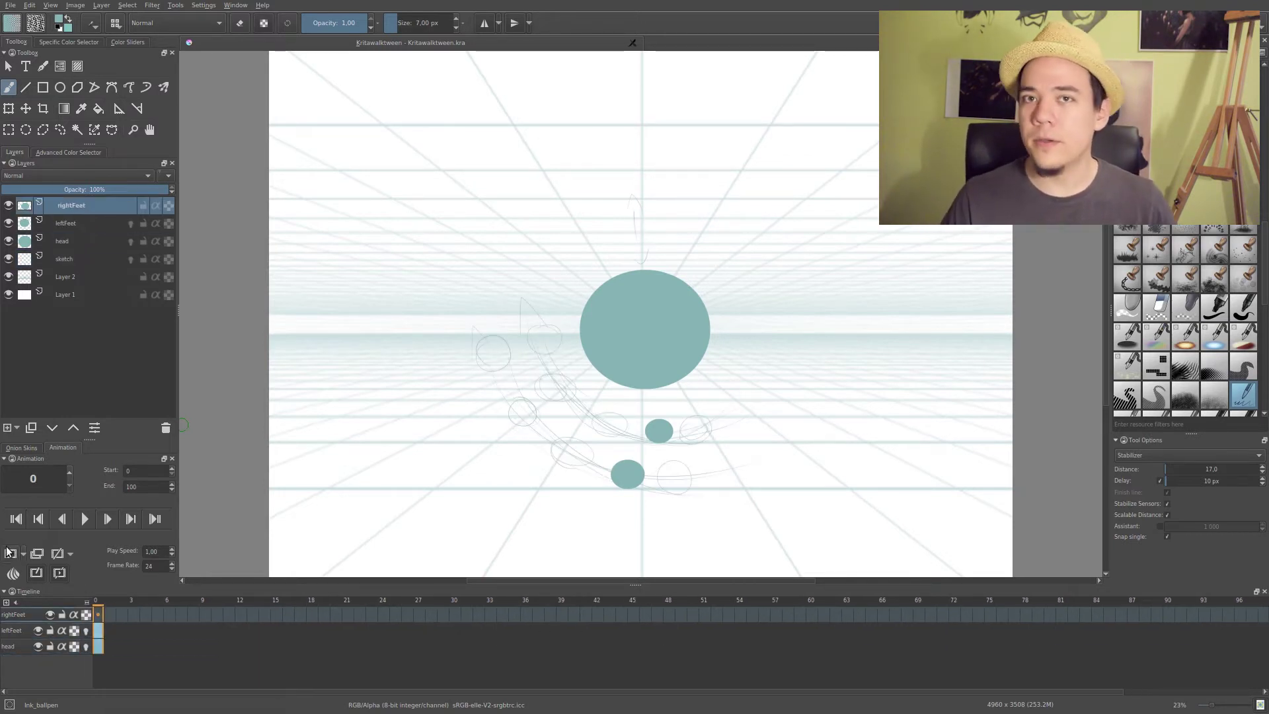
{"action": "left_click", "coordinate": [115, 640]}
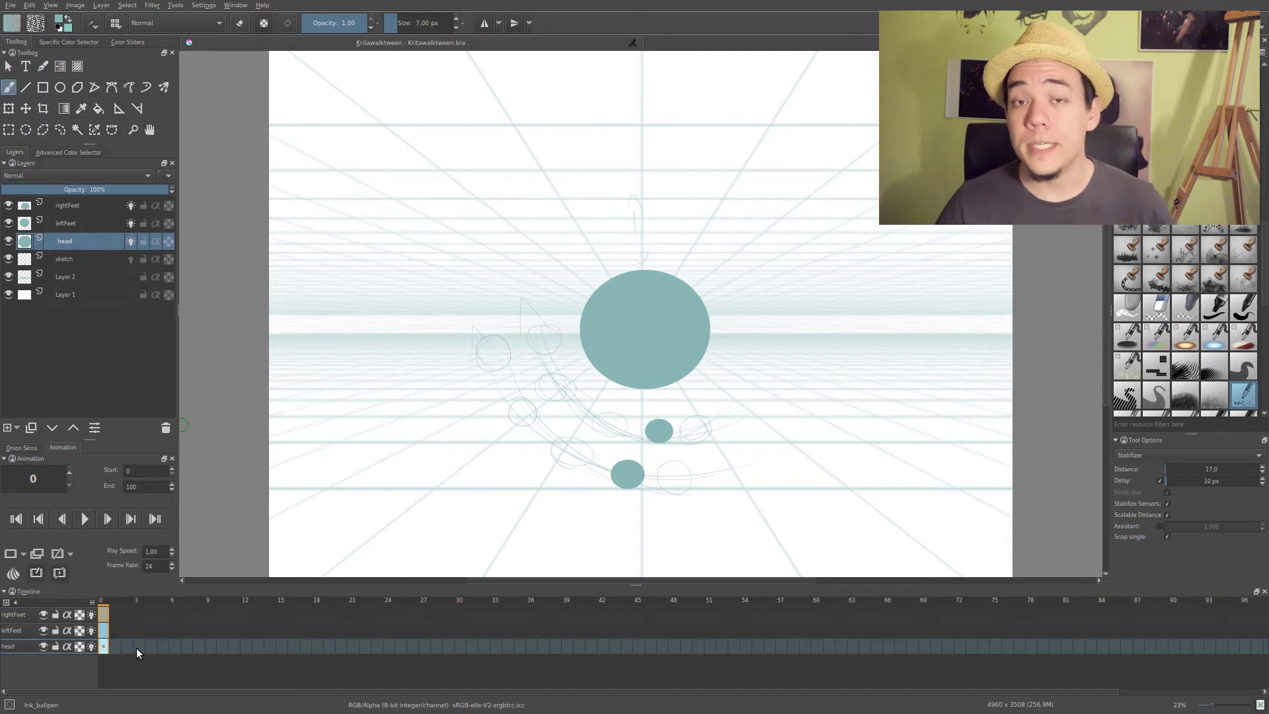
Create a duplicate keyframe at frame 6 on the head layer and move the head slightly up.
{"action": "key", "text": "Left"}
{"action": "key", "text": "Right"}
{"action": "key", "text": "Right"}
{"action": "key", "text": "Right"}
{"action": "key", "text": "Right"}
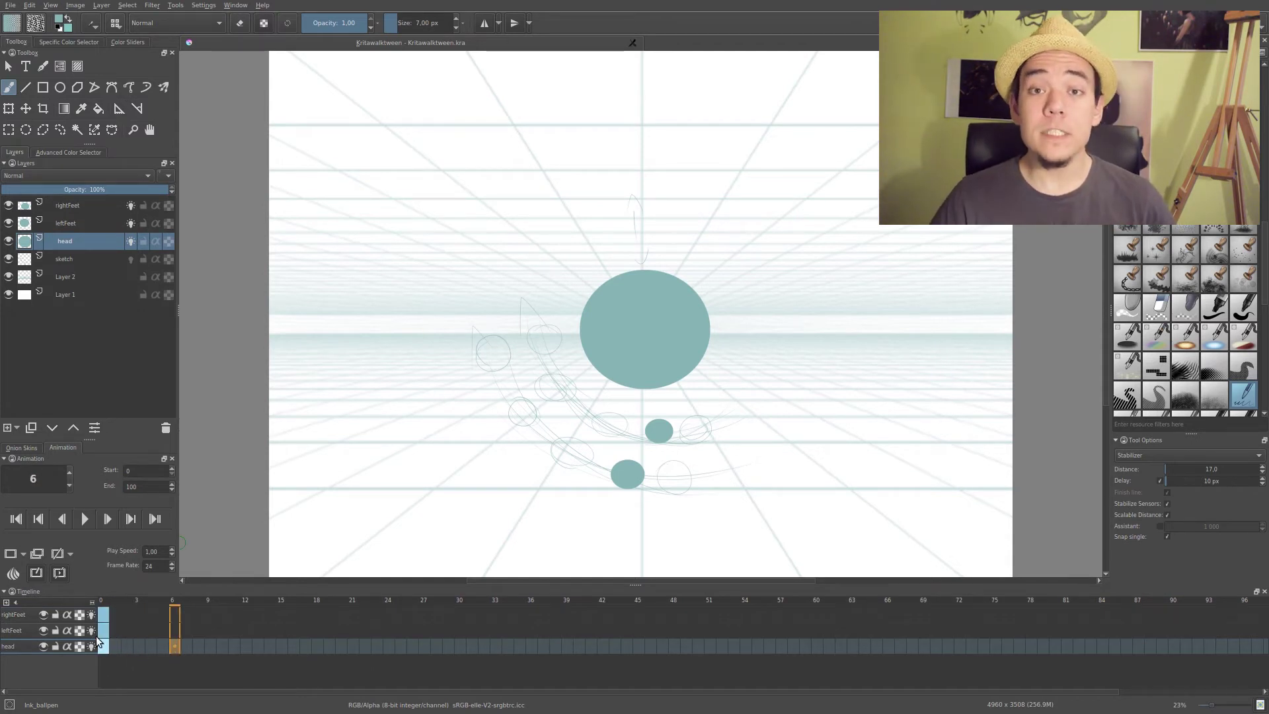
{"action": "key", "text": "ctrl+t"}
{"action": "left_click_drag", "start_coordinate": [678, 351], "coordinate": [677, 336]}
{"action": "key", "text": "Return"}
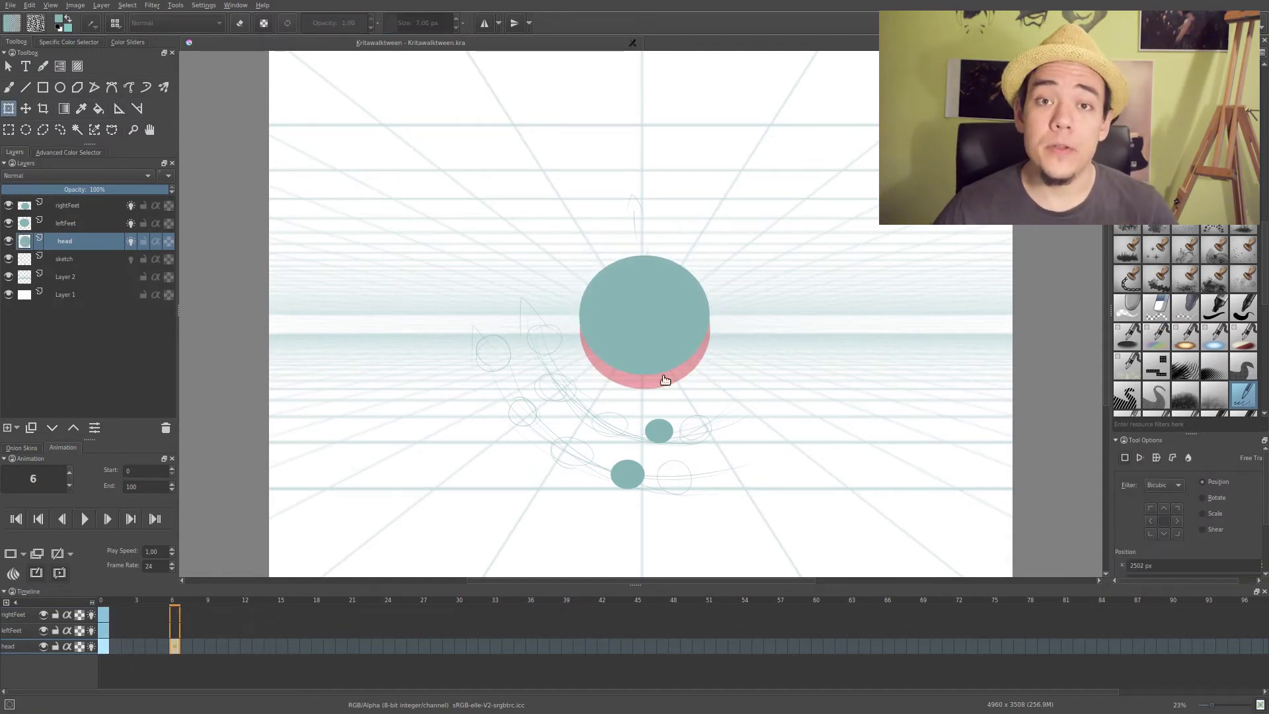
Add in-between head keyframes at frames 4 and 2, placing the head between its low and raised positions.
{"action": "left_click", "coordinate": [148, 648]}
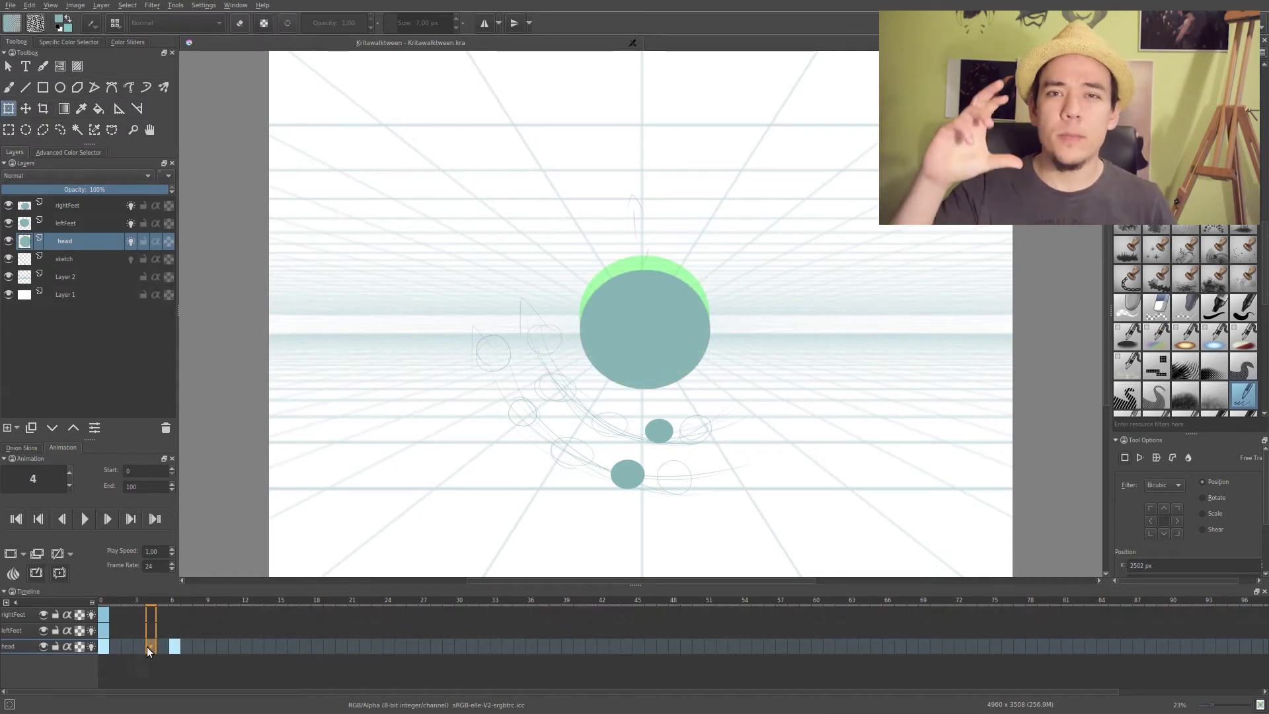
{"action": "key", "text": "ctrl+t"}
{"action": "left_click_drag", "start_coordinate": [661, 366], "coordinate": [665, 367]}
{"action": "key", "text": "Return"}
{"action": "left_click", "coordinate": [127, 646]}
{"action": "key", "text": "ctrl+t"}
{"action": "key", "text": "Return"}
Nudge the head slightly upward at frame 4 and check the bounce across frames 0 to 6.
{"action": "left_click", "coordinate": [164, 646]}
{"action": "left_click", "coordinate": [177, 646]}
{"action": "left_click", "coordinate": [152, 647]}
{"action": "left_click", "coordinate": [663, 370]}
{"action": "left_click_drag", "start_coordinate": [663, 370], "coordinate": [664, 364]}
{"action": "key", "text": "Return"}
{"action": "left_click", "coordinate": [126, 647]}
{"action": "left_click", "coordinate": [173, 646]}
{"action": "left_click", "coordinate": [105, 647]}
{"action": "left_click", "coordinate": [85, 519]}
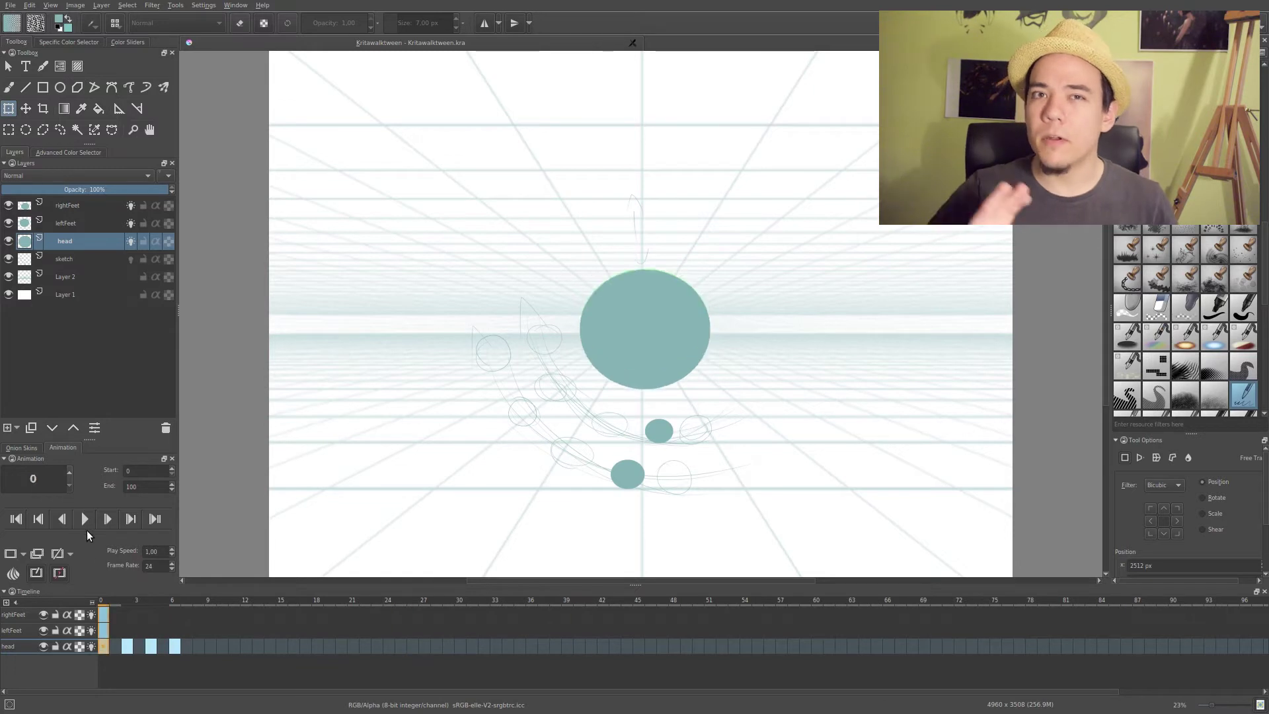
Fill frames 8 and 10 of the head layer with copies of its in-between keyframes from frames 4 and 2.
{"action": "left_click", "coordinate": [150, 646]}
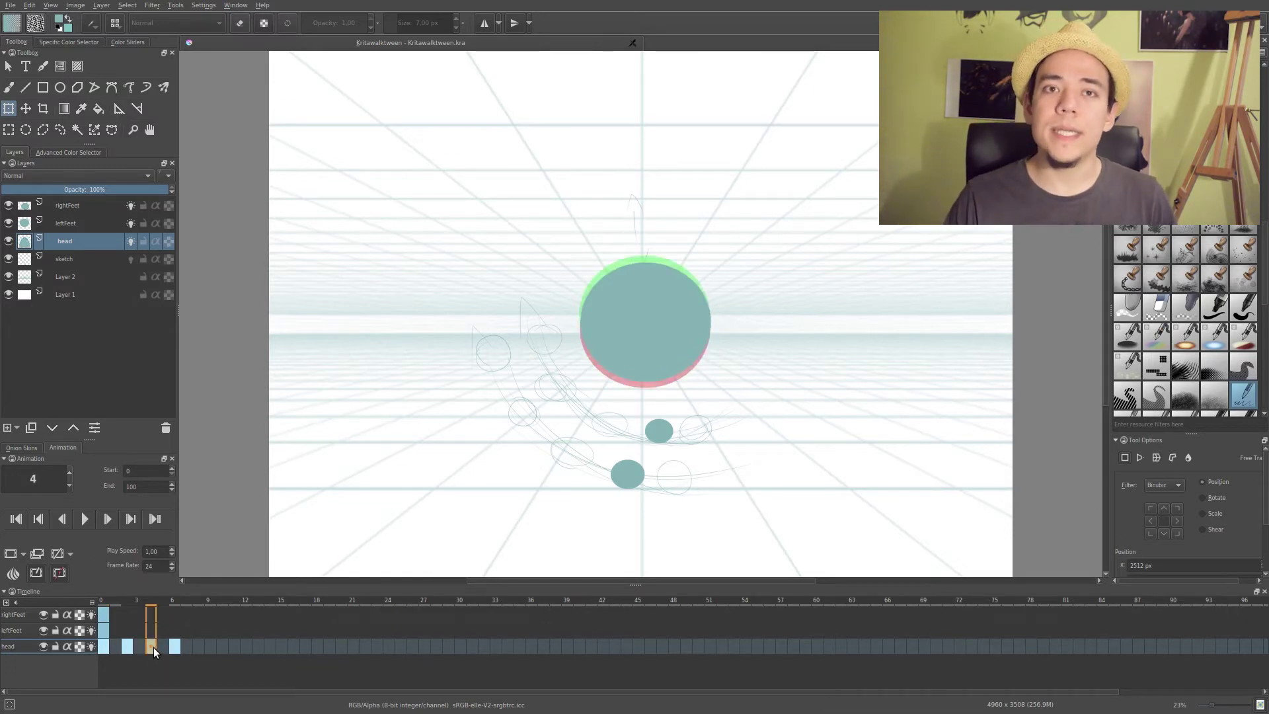
{"action": "right_click", "coordinate": [163, 647]}
{"action": "left_click", "coordinate": [153, 648]}
{"action": "left_click_drag", "start_coordinate": [152, 648], "coordinate": [222, 647]}
{"action": "right_click", "coordinate": [129, 650]}
{"action": "right_click", "coordinate": [142, 647]}
{"action": "left_click", "coordinate": [163, 667]}
{"action": "left_click", "coordinate": [115, 646]}
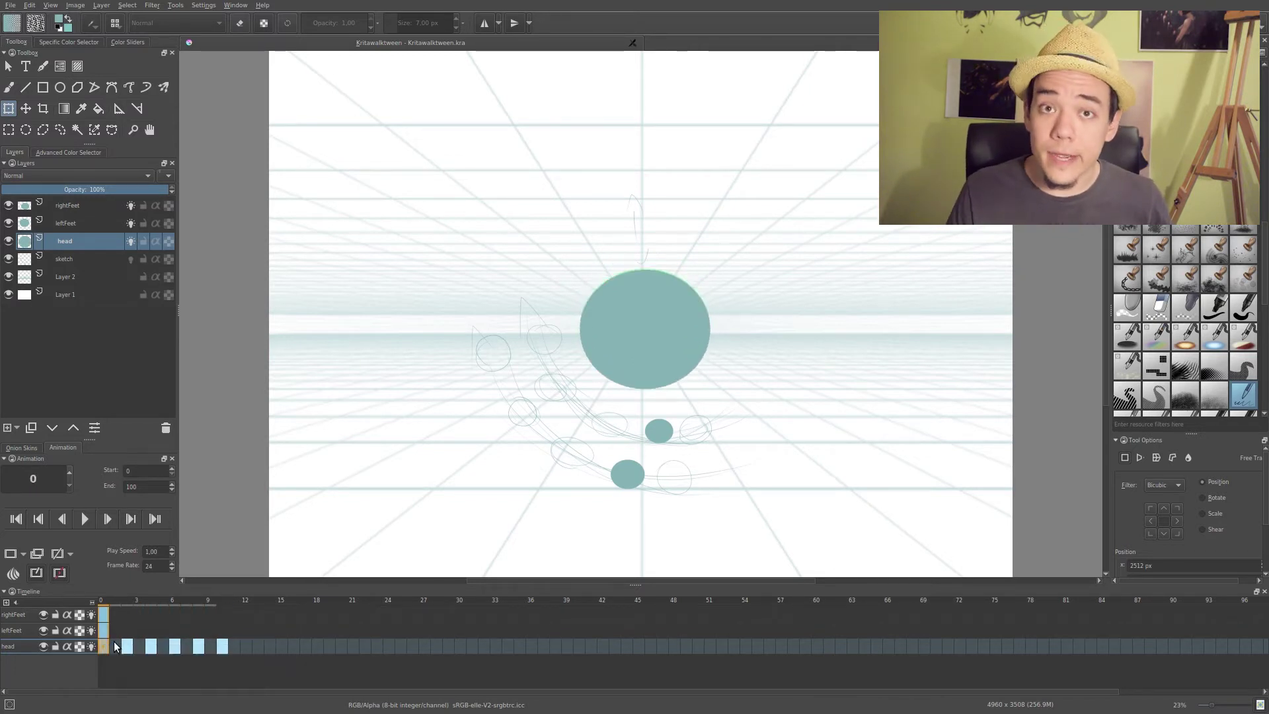
Add a head keyframe at frame 12 and copy the frame 0 keyframe to frame 14.
{"action": "left_click", "coordinate": [248, 648]}
{"action": "right_click", "coordinate": [271, 648]}
{"action": "left_click", "coordinate": [295, 668]}
{"action": "left_click_drag", "start_coordinate": [106, 646], "coordinate": [268, 647]}
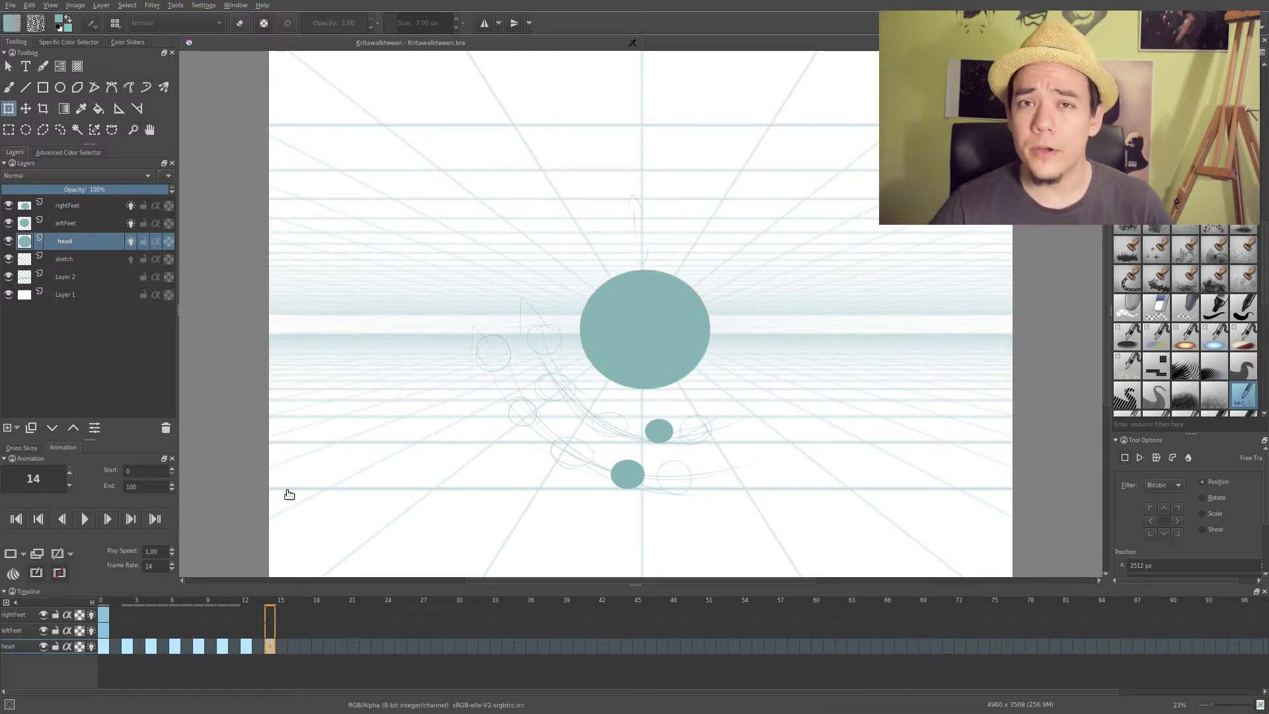
Set the animation to end at frame 14 with a frame rate of 12, testing the head bounce in playback.
{"action": "left_click", "coordinate": [84, 520]}
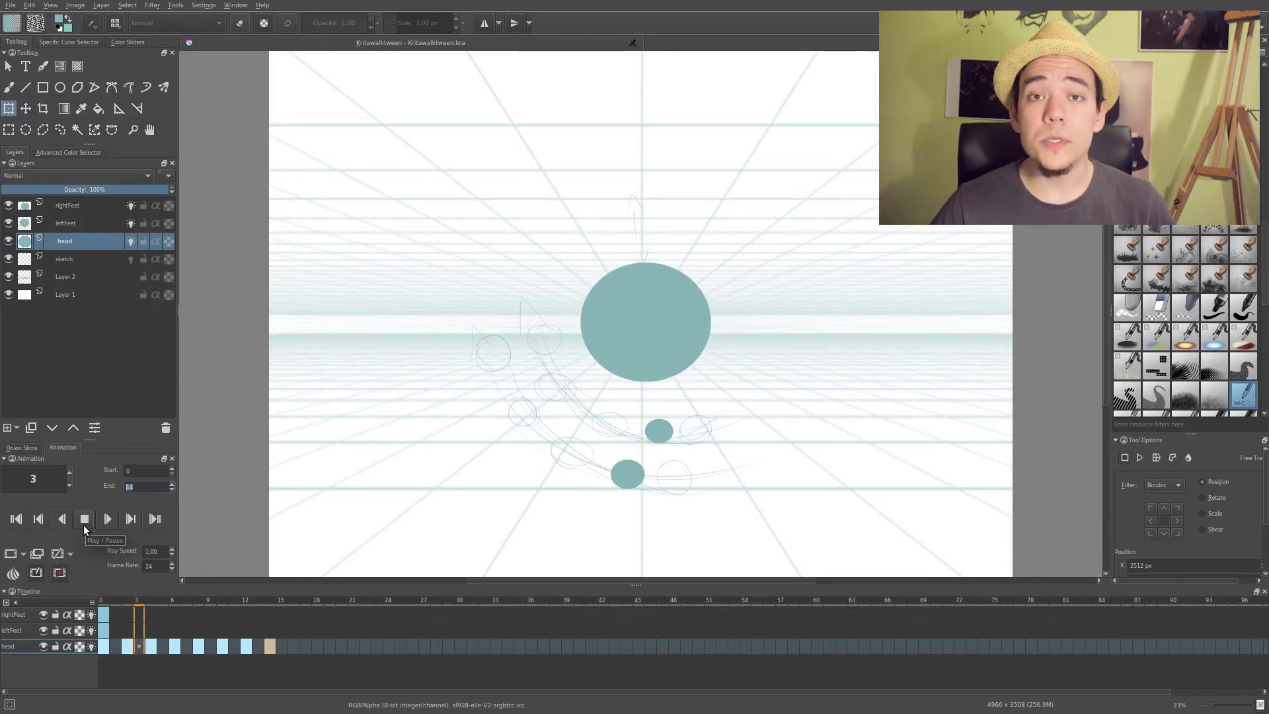
{"action": "left_click", "coordinate": [84, 524]}
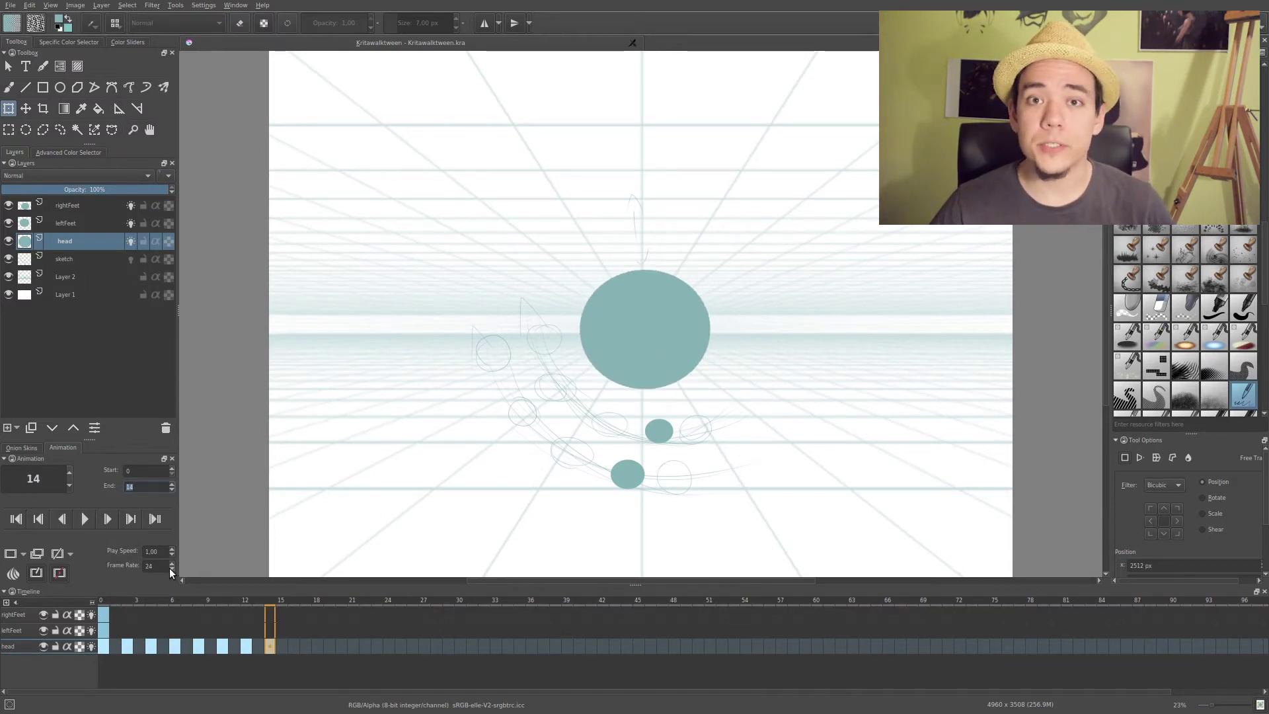
{"action": "scroll", "coordinate": [169, 569], "scroll_direction": "down", "scroll_amount": 12}
{"action": "left_click", "coordinate": [85, 519]}
{"action": "left_click", "coordinate": [85, 522]}
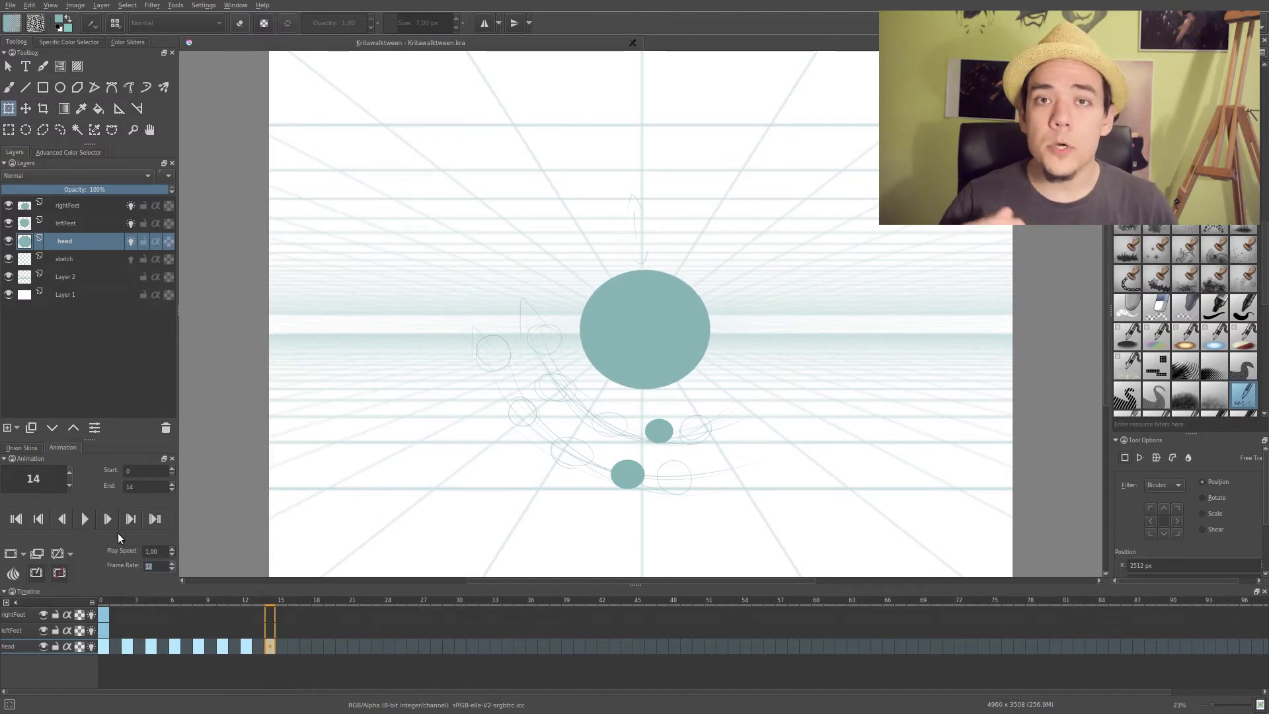
Create a rightFeet keyframe at frame 6 with the foot moved to the raised end of its sketched path and tilted.
{"action": "left_click", "coordinate": [105, 630]}
{"action": "left_click", "coordinate": [628, 505]}
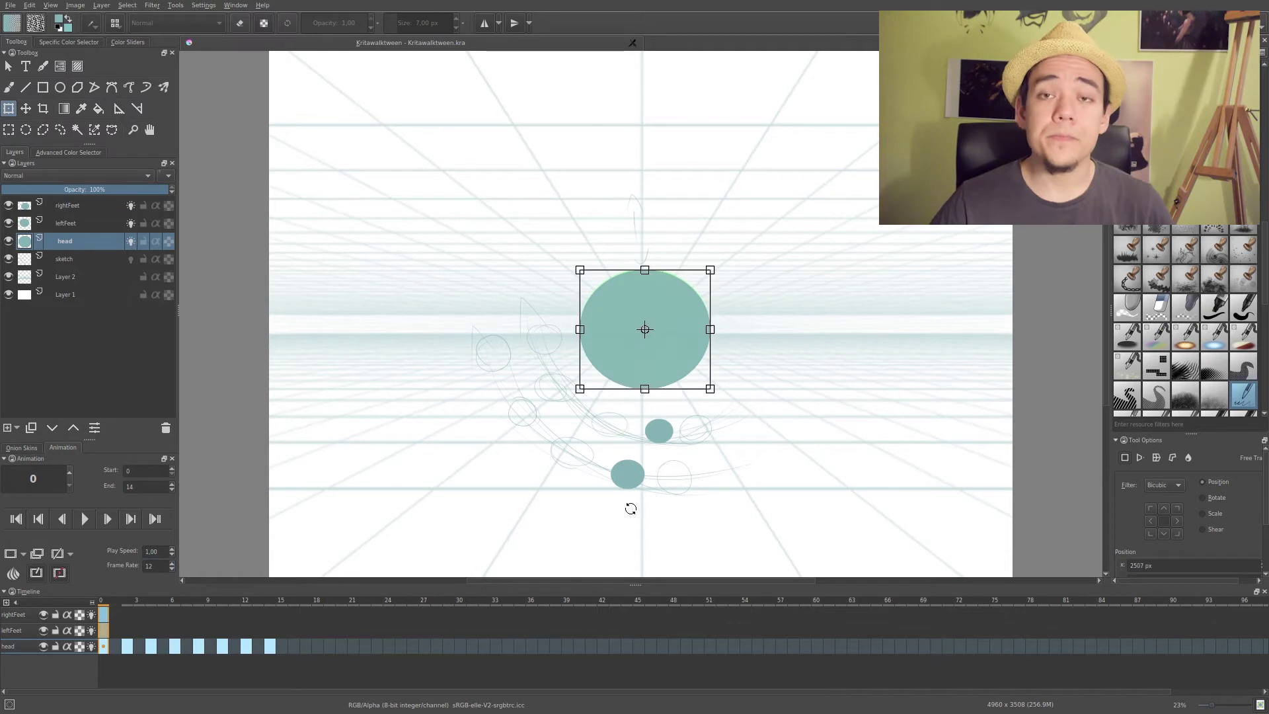
{"action": "left_click", "coordinate": [103, 630]}
{"action": "left_click", "coordinate": [620, 472]}
{"action": "left_click", "coordinate": [103, 615]}
{"action": "left_click", "coordinate": [173, 615]}
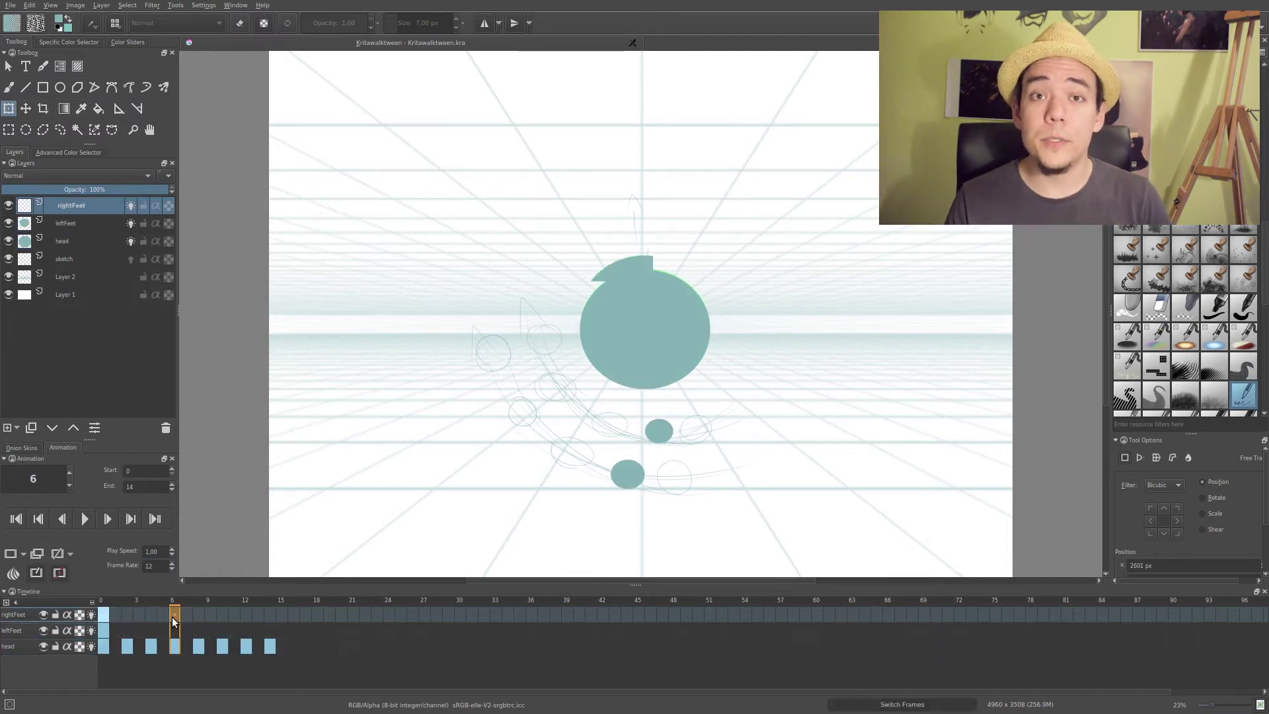
{"action": "left_click_drag", "start_coordinate": [667, 430], "coordinate": [548, 338]}
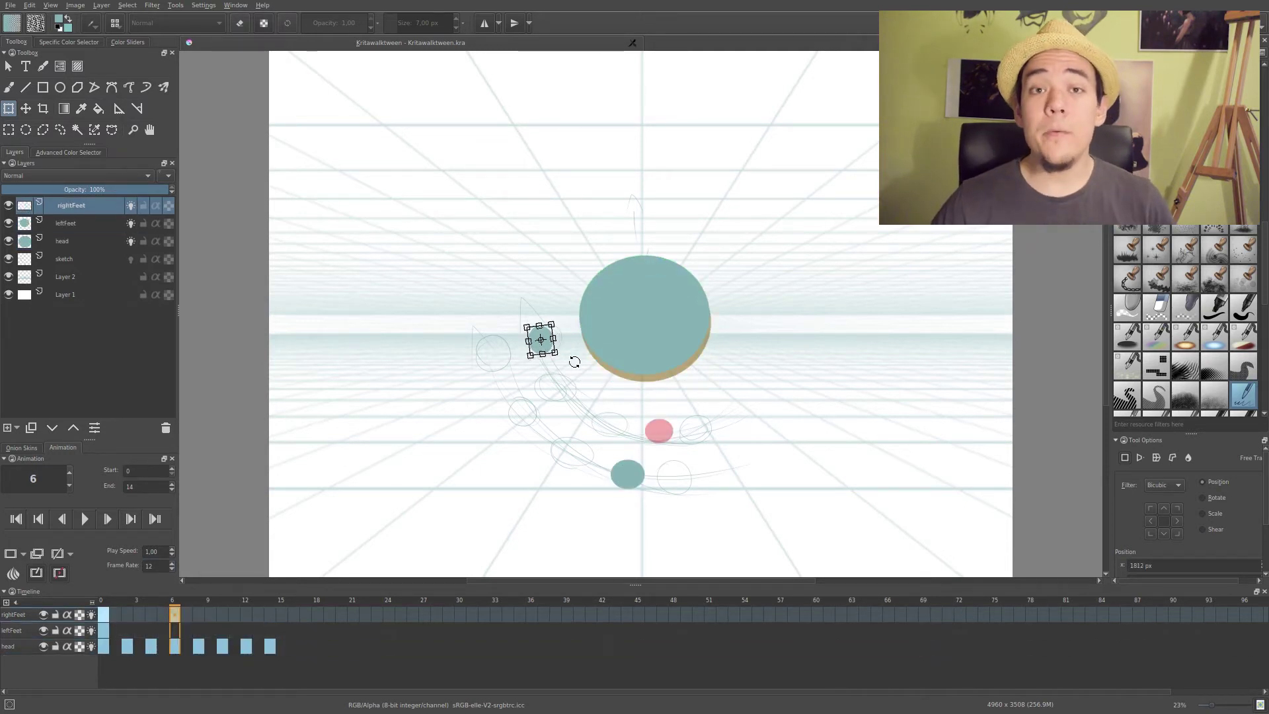
Add rightFeet in-between keyframes at frames 2 and 4 along the sketched path and play back the motion.
{"action": "left_click", "coordinate": [136, 615]}
{"action": "key", "text": "Right"}
{"action": "left_click_drag", "start_coordinate": [661, 431], "coordinate": [607, 423]}
{"action": "left_click", "coordinate": [127, 615]}
{"action": "left_click", "coordinate": [174, 616]}
{"action": "left_click", "coordinate": [126, 615]}
{"action": "left_click", "coordinate": [186, 615]}
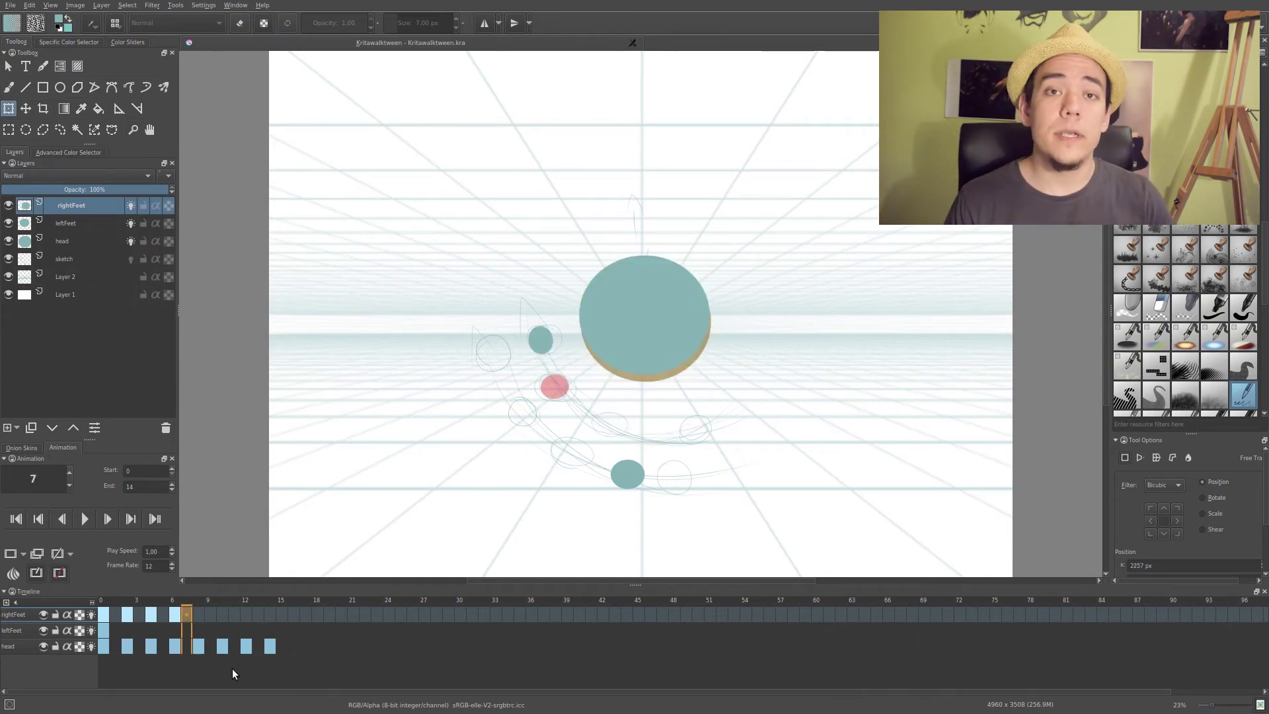
{"action": "left_click", "coordinate": [84, 519]}
{"action": "left_click", "coordinate": [84, 519]}
Create a leftFeet keyframe at frame 6 with the foot shifted a little to the right and rotated.
{"action": "left_click", "coordinate": [174, 616]}
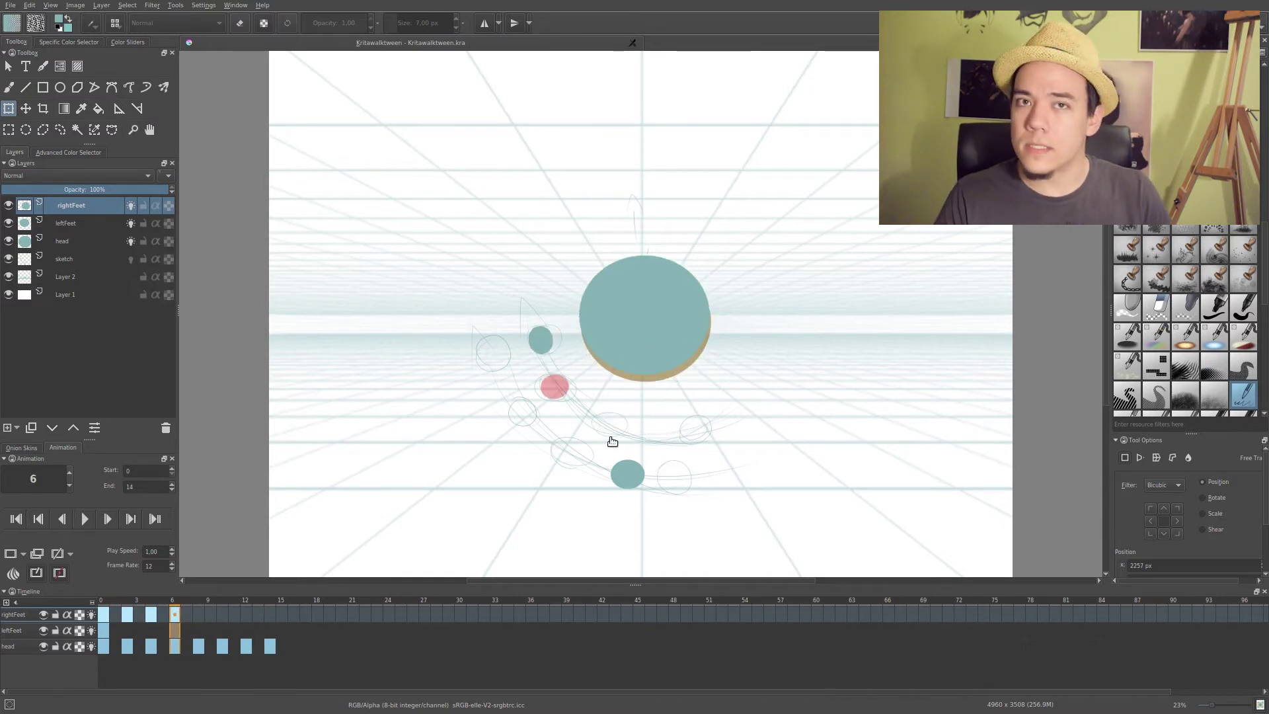
{"action": "left_click", "coordinate": [175, 631]}
{"action": "left_click", "coordinate": [624, 482]}
{"action": "left_click_drag", "start_coordinate": [625, 482], "coordinate": [654, 482]}
{"action": "left_click_drag", "start_coordinate": [727, 473], "coordinate": [717, 445]}
{"action": "key", "text": "Return"}
{"action": "left_click_drag", "start_coordinate": [657, 477], "coordinate": [647, 481]}
Add leftFeet in-between keyframes at frames 4 and 2 with the foot progressively shifted, and play back the animation.
{"action": "left_click", "coordinate": [151, 630]}
{"action": "left_click", "coordinate": [640, 482]}
{"action": "key", "text": "Return"}
{"action": "left_click", "coordinate": [127, 631]}
{"action": "left_click", "coordinate": [630, 482]}
{"action": "key", "text": "Return"}
{"action": "scroll", "coordinate": [586, 530], "scroll_direction": "up", "scroll_amount": 1}
{"action": "left_click", "coordinate": [84, 521]}
{"action": "left_click", "coordinate": [84, 523]}
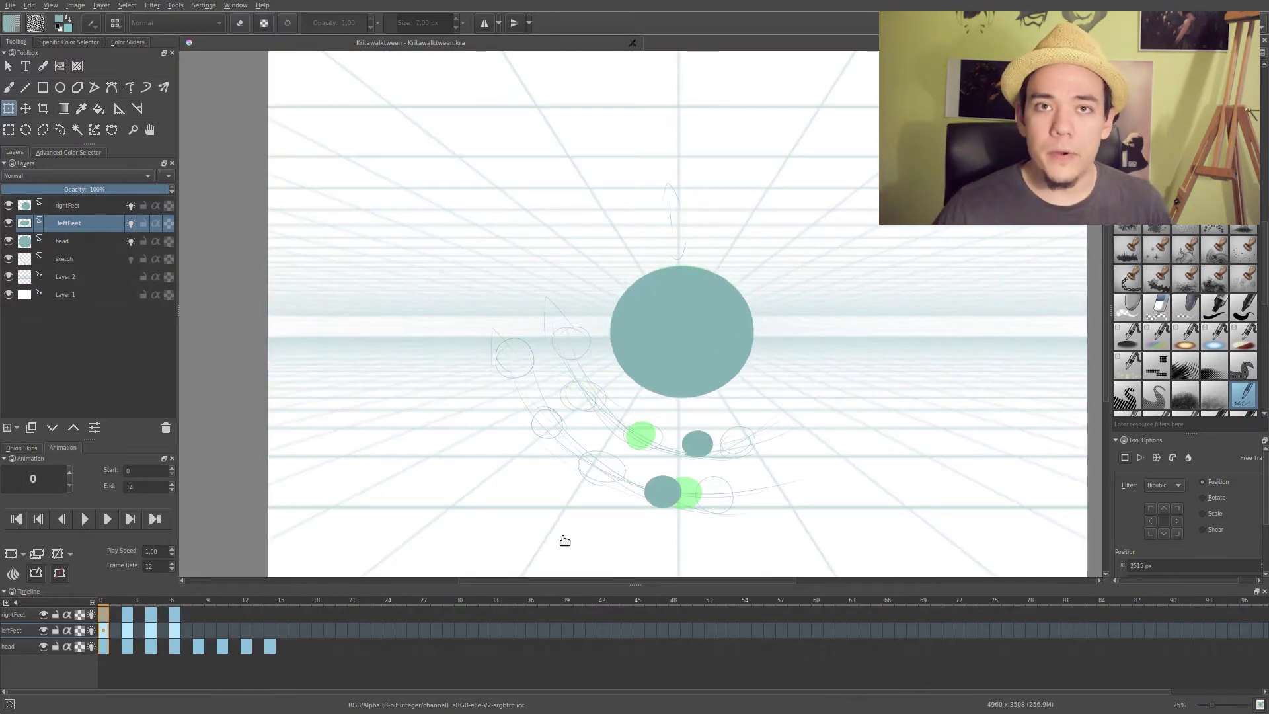
Create a leftFeet keyframe at frame 14 with the foot moved further right along its path and rotated.
{"action": "left_click", "coordinate": [199, 604]}
{"action": "left_click", "coordinate": [270, 604]}
{"action": "left_click", "coordinate": [716, 527]}
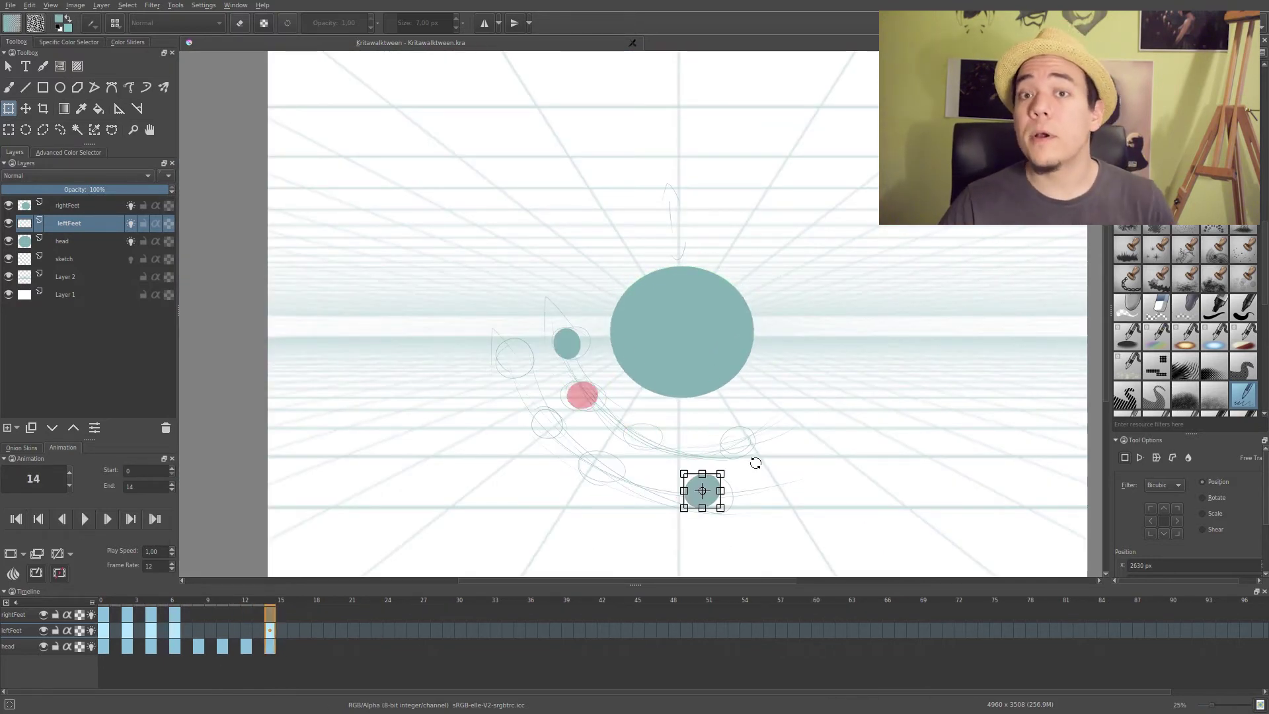
{"action": "left_click", "coordinate": [107, 635]}
{"action": "left_click", "coordinate": [269, 630]}
{"action": "left_click_drag", "start_coordinate": [701, 490], "coordinate": [783, 488]}
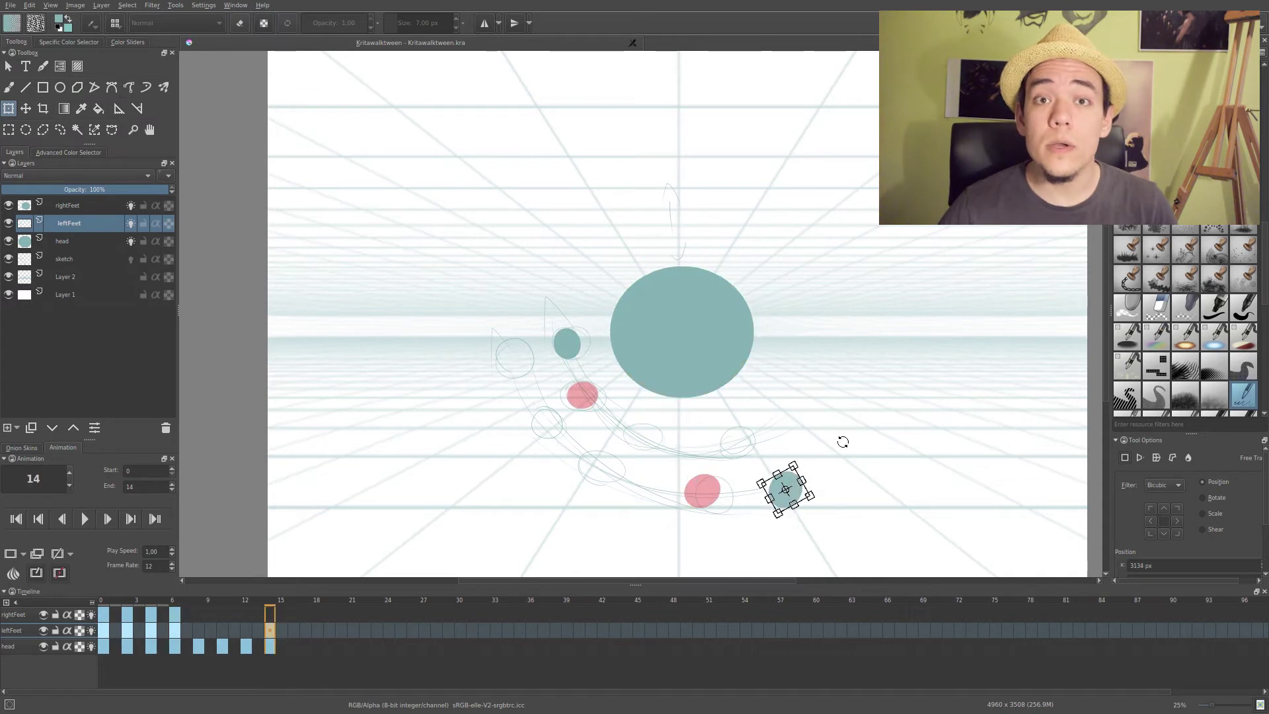
Add leftFeet in-between keyframes at frames 12, 10 and 8, spacing the foot evenly toward its frame 14 position.
{"action": "left_click", "coordinate": [246, 630]}
{"action": "left_click", "coordinate": [708, 492]}
{"action": "left_click_drag", "start_coordinate": [704, 492], "coordinate": [782, 492]}
{"action": "key", "text": "Return"}
{"action": "left_click", "coordinate": [222, 630]}
{"action": "left_click", "coordinate": [706, 498]}
{"action": "left_click", "coordinate": [198, 630]}
{"action": "left_click", "coordinate": [705, 492]}
{"action": "left_click", "coordinate": [223, 630]}
{"action": "left_click", "coordinate": [783, 497]}
{"action": "left_click", "coordinate": [86, 526]}
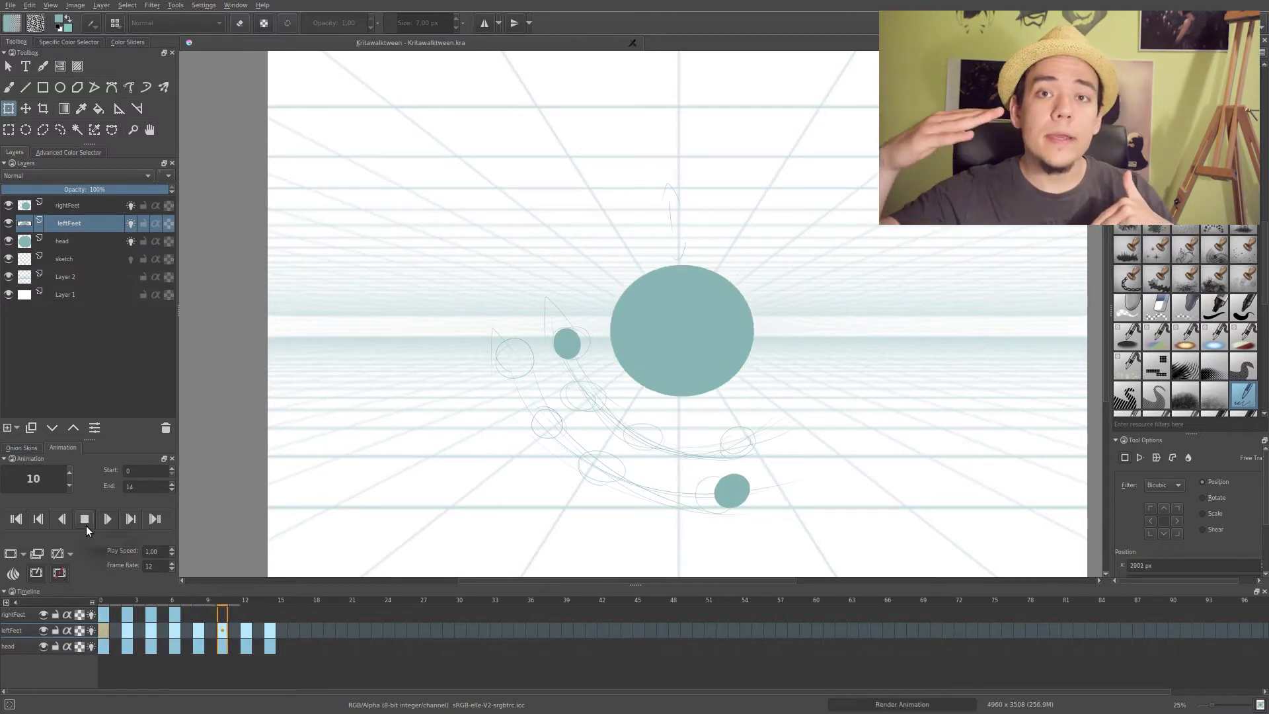
{"action": "left_click", "coordinate": [85, 519]}
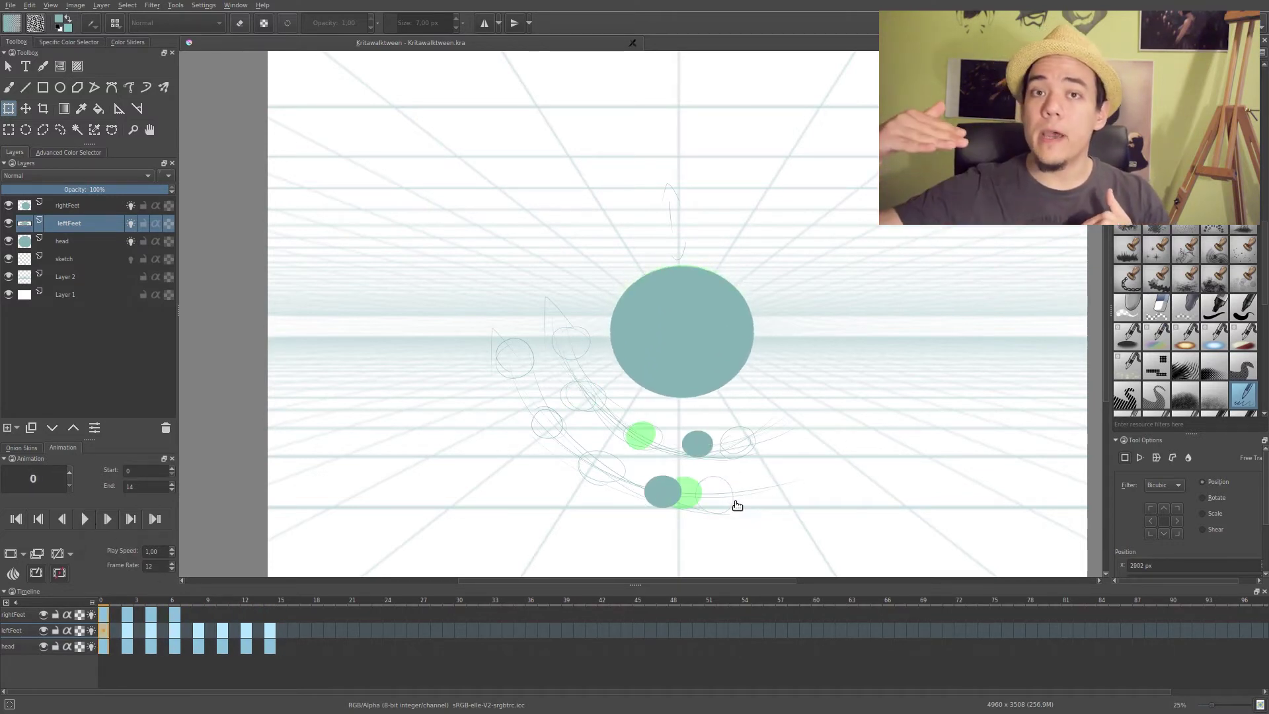
Lower the head at frame 14, adjust its in-between at frame 12, and play back the animation.
{"action": "left_click", "coordinate": [246, 630]}
{"action": "left_click", "coordinate": [222, 646]}
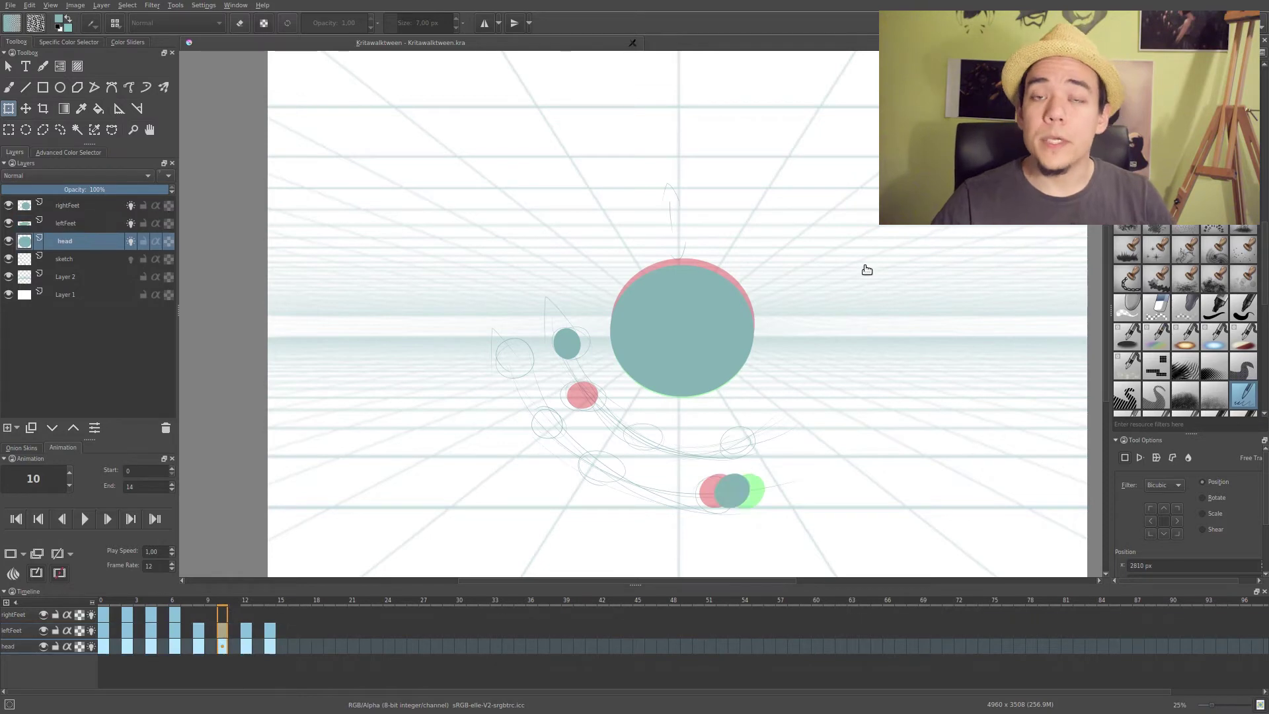
{"action": "left_click", "coordinate": [270, 645]}
{"action": "left_click", "coordinate": [703, 330]}
{"action": "left_click_drag", "start_coordinate": [703, 330], "coordinate": [703, 345]}
{"action": "left_click", "coordinate": [245, 645]}
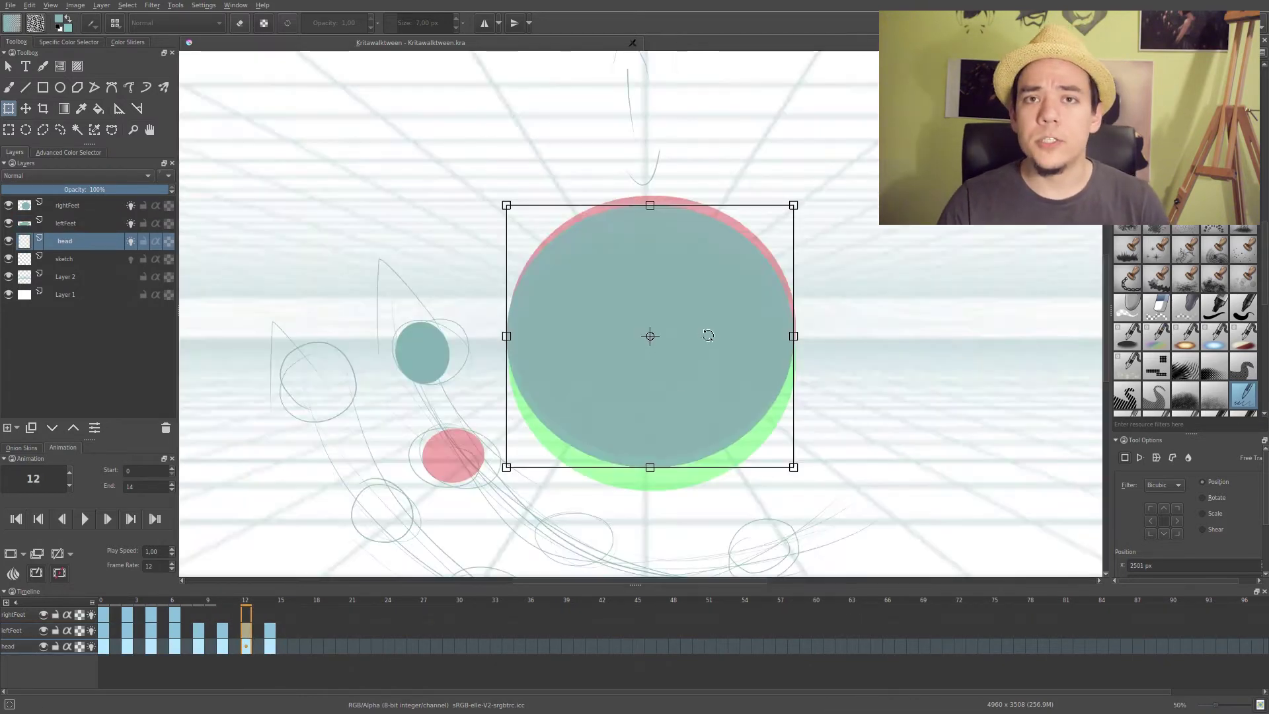
{"action": "left_click", "coordinate": [84, 519]}
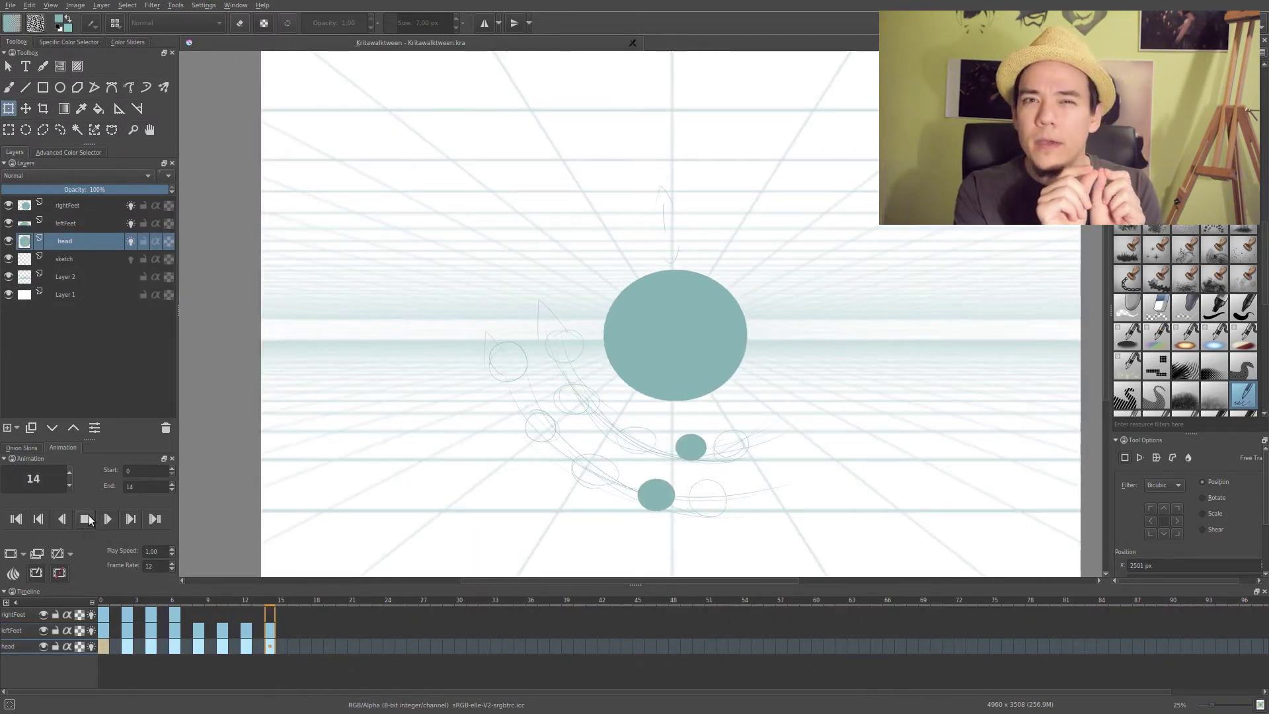
{"action": "left_click", "coordinate": [84, 519]}
Shift the right foot down and right at frames 2 and 4 to even out its spacing, and play back the result.
{"action": "left_click", "coordinate": [151, 646]}
{"action": "left_click", "coordinate": [127, 615]}
{"action": "left_click", "coordinate": [635, 439]}
{"action": "left_click_drag", "start_coordinate": [635, 439], "coordinate": [650, 445]}
{"action": "left_click", "coordinate": [151, 615]}
{"action": "left_click", "coordinate": [576, 398]}
{"action": "left_click_drag", "start_coordinate": [576, 399], "coordinate": [603, 416]}
{"action": "left_click", "coordinate": [106, 613]}
{"action": "left_click", "coordinate": [84, 518]}
{"action": "left_click", "coordinate": [85, 519]}
Duplicate the rightFeet keyframe to frame 14 and move the foot down along its path, rotating it slightly.
{"action": "left_click", "coordinate": [198, 615]}
{"action": "left_click", "coordinate": [270, 614]}
{"action": "left_click", "coordinate": [37, 554]}
{"action": "left_click", "coordinate": [561, 347]}
{"action": "left_click_drag", "start_coordinate": [561, 346], "coordinate": [599, 445]}
{"action": "left_click_drag", "start_coordinate": [655, 453], "coordinate": [613, 386]}
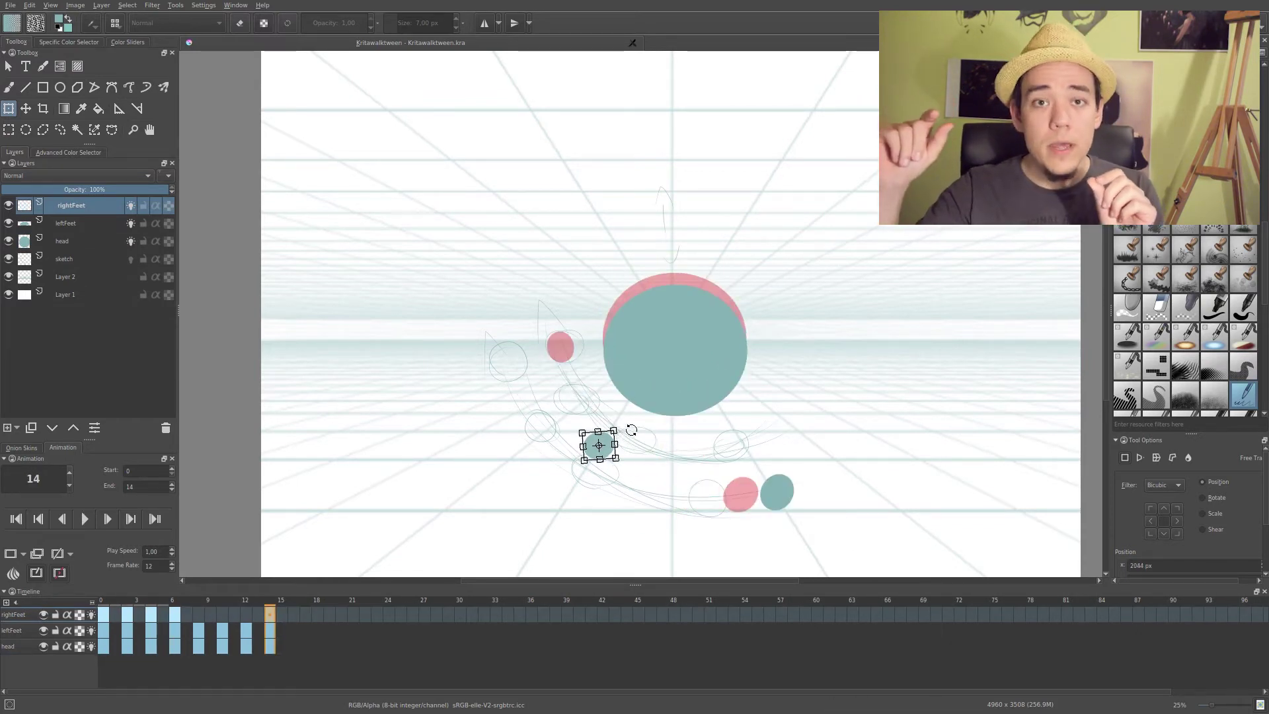
Add rightFeet in-between keyframes at frames 8, 10 and 12 descending toward the frame 14 position, and play back the animation.
{"action": "key", "text": "Left"}
{"action": "key", "text": "Left"}
{"action": "key", "text": "Left"}
{"action": "key", "text": "Left"}
{"action": "key", "text": "Left"}
{"action": "key", "text": "Left"}
{"action": "left_click_drag", "start_coordinate": [568, 355], "coordinate": [603, 450]}
{"action": "key", "text": "Return"}
{"action": "left_click", "coordinate": [223, 615]}
{"action": "key", "text": "Return"}
{"action": "left_click", "coordinate": [246, 614]}
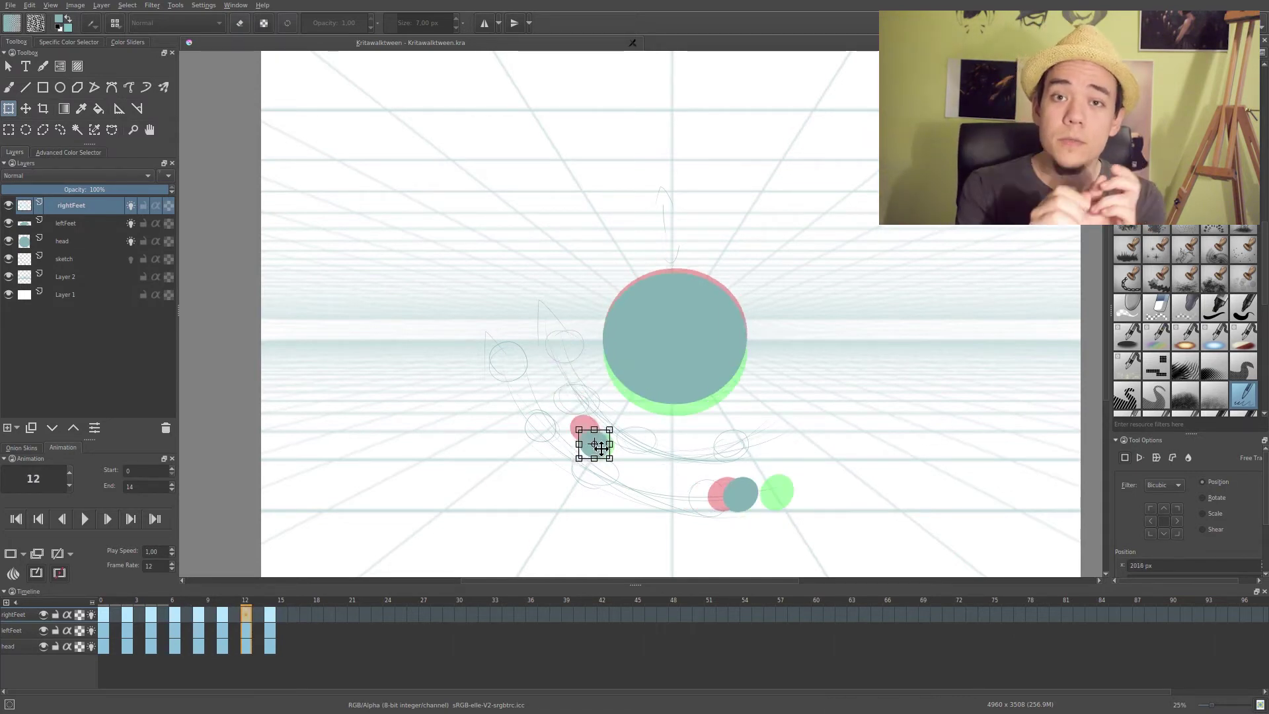
{"action": "left_click", "coordinate": [84, 519]}
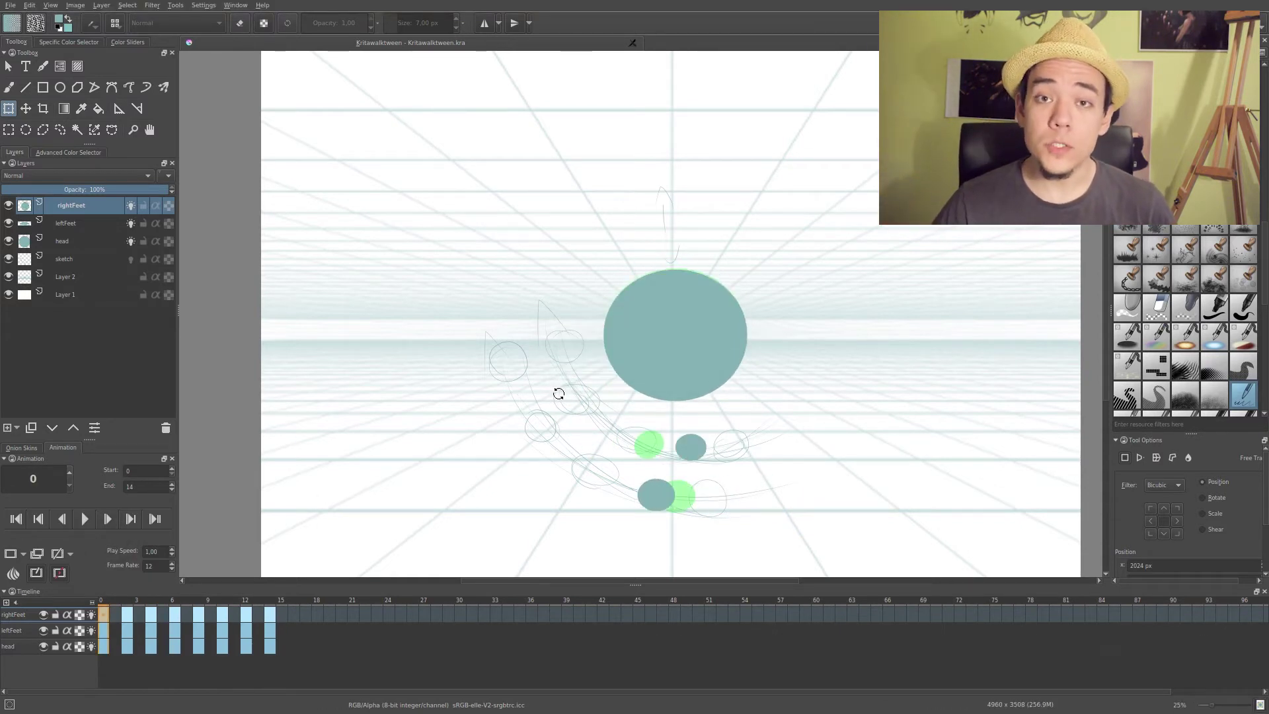
Extend the animation end to frame 28 and copy head keyframes onto frames 16, 18 and 20.
{"action": "left_click", "coordinate": [270, 640]}
{"action": "mouse_move", "coordinate": [270, 640]}
{"action": "left_mouse_down"}
{"action": "mouse_move", "coordinate": [247, 639]}
{"action": "mouse_move", "coordinate": [293, 640]}
{"action": "left_mouse_up"}
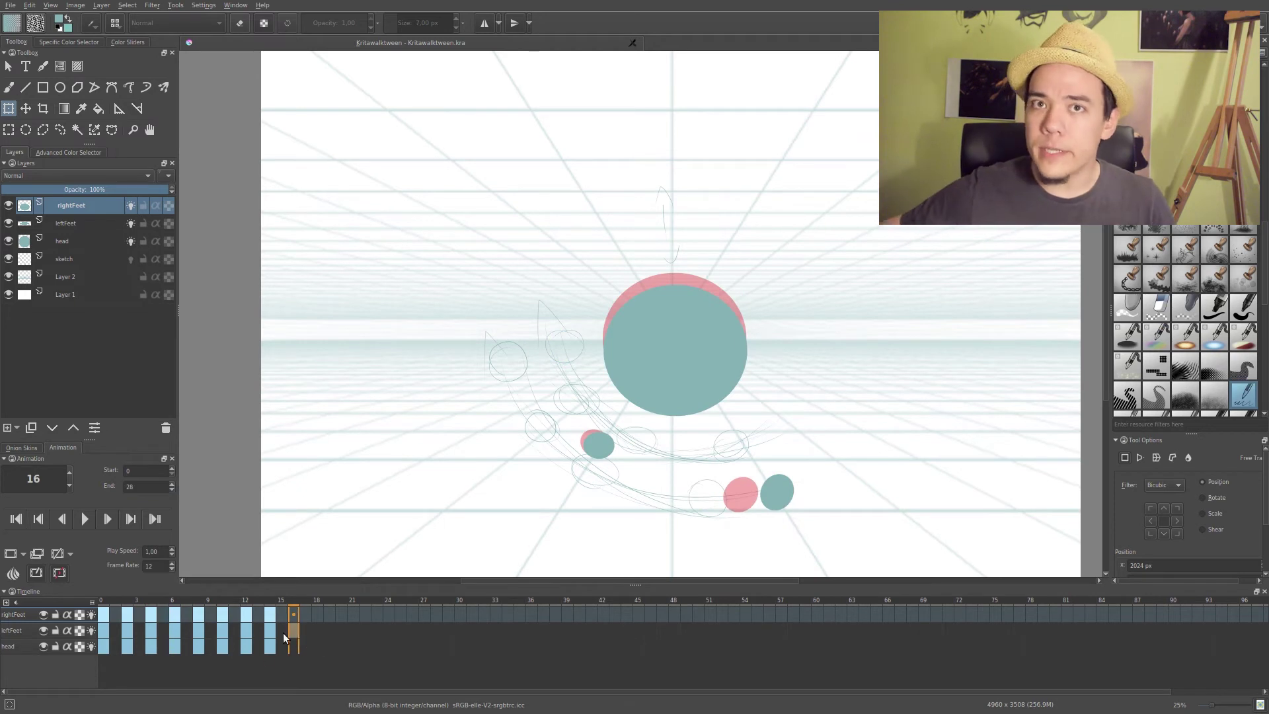
{"action": "left_click", "coordinate": [294, 646]}
{"action": "left_click_drag", "start_coordinate": [248, 646], "coordinate": [295, 646]}
{"action": "mouse_move", "coordinate": [249, 647]}
{"action": "left_mouse_down"}
{"action": "mouse_move", "coordinate": [318, 646]}
{"action": "mouse_move", "coordinate": [257, 648]}
{"action": "left_mouse_up"}
{"action": "left_click", "coordinate": [341, 647]}
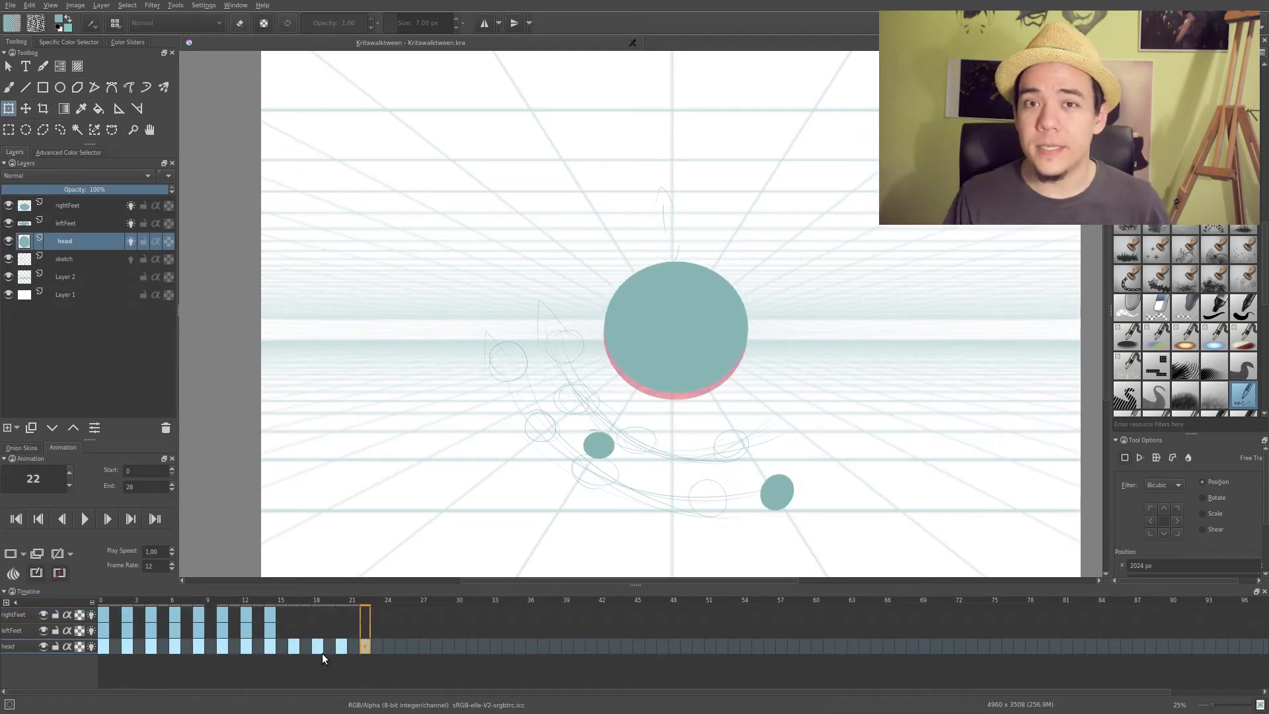
Continue the copied head keyframes on every second frame through frame 30 and turn off the head layer's onion skin.
{"action": "left_click_drag", "start_coordinate": [127, 648], "coordinate": [434, 652]}
{"action": "left_click", "coordinate": [91, 646]}
{"action": "right_click", "coordinate": [106, 651]}
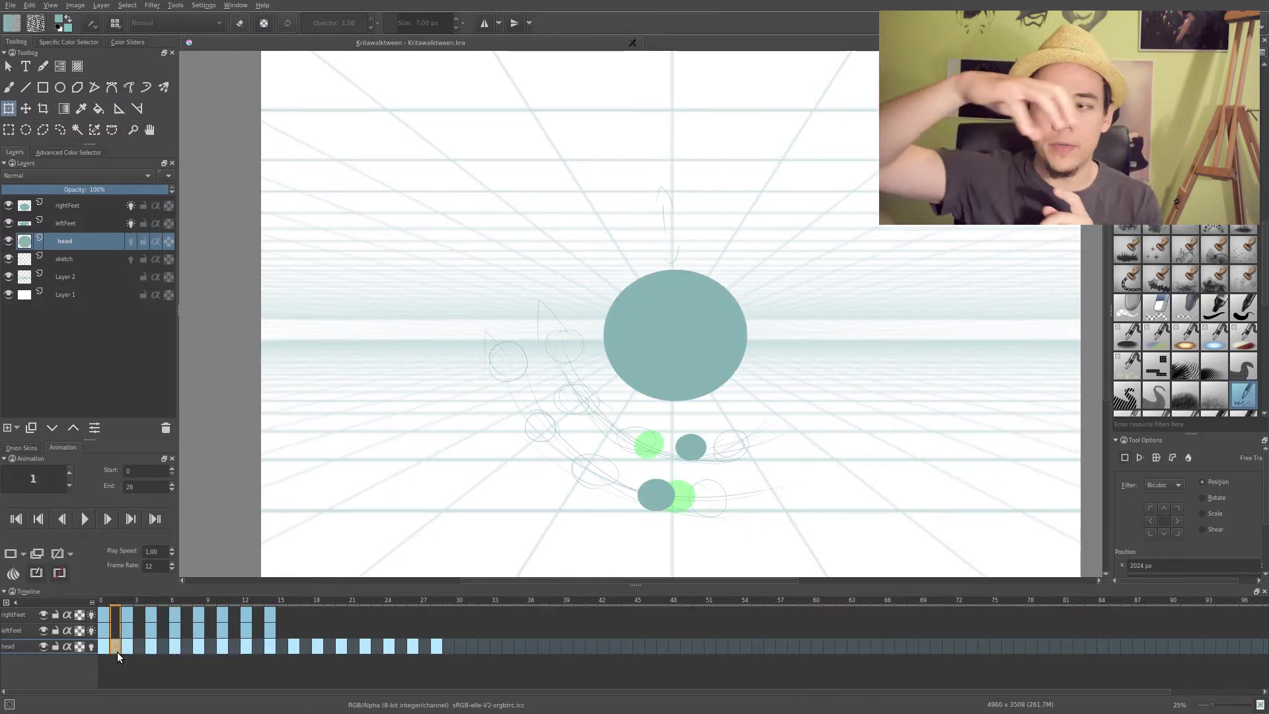
{"action": "left_click", "coordinate": [324, 613]}
{"action": "left_click", "coordinate": [85, 519]}
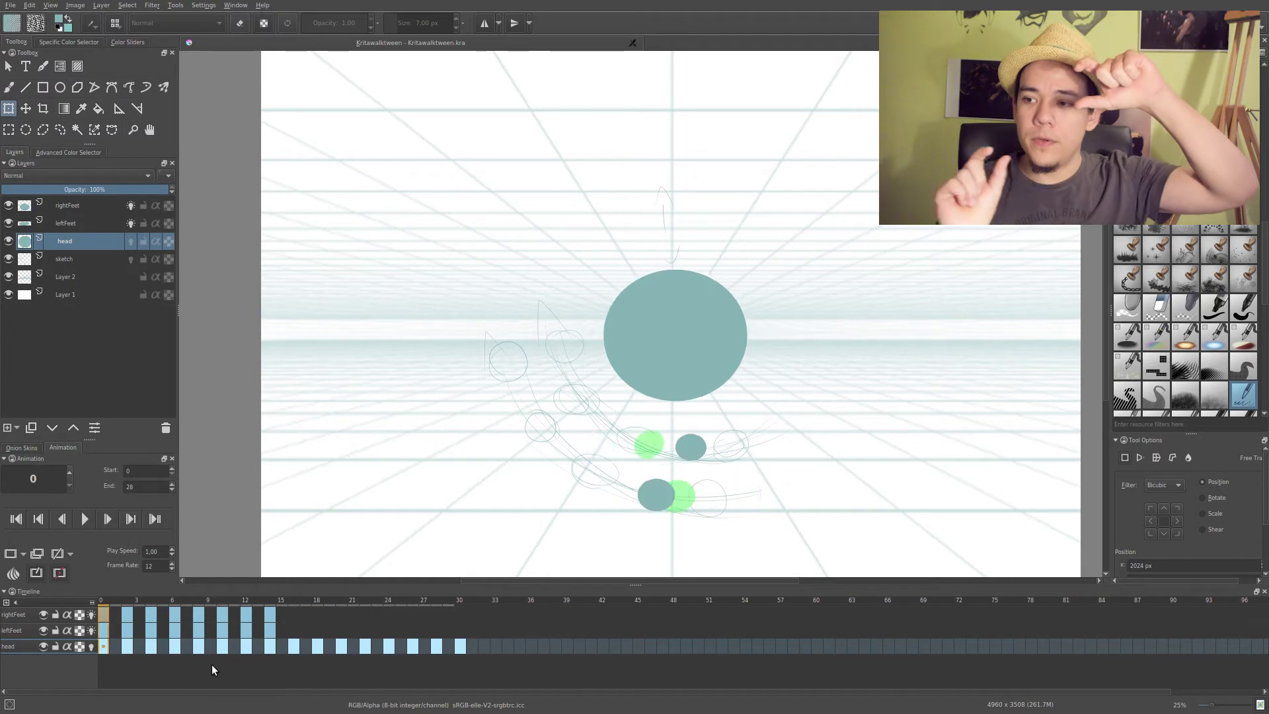
Add rightFeet keyframes at frames 16 and 18, moving the foot progressively right along its sketched path.
{"action": "left_click", "coordinate": [295, 613]}
{"action": "left_click", "coordinate": [339, 614]}
{"action": "left_click", "coordinate": [295, 614]}
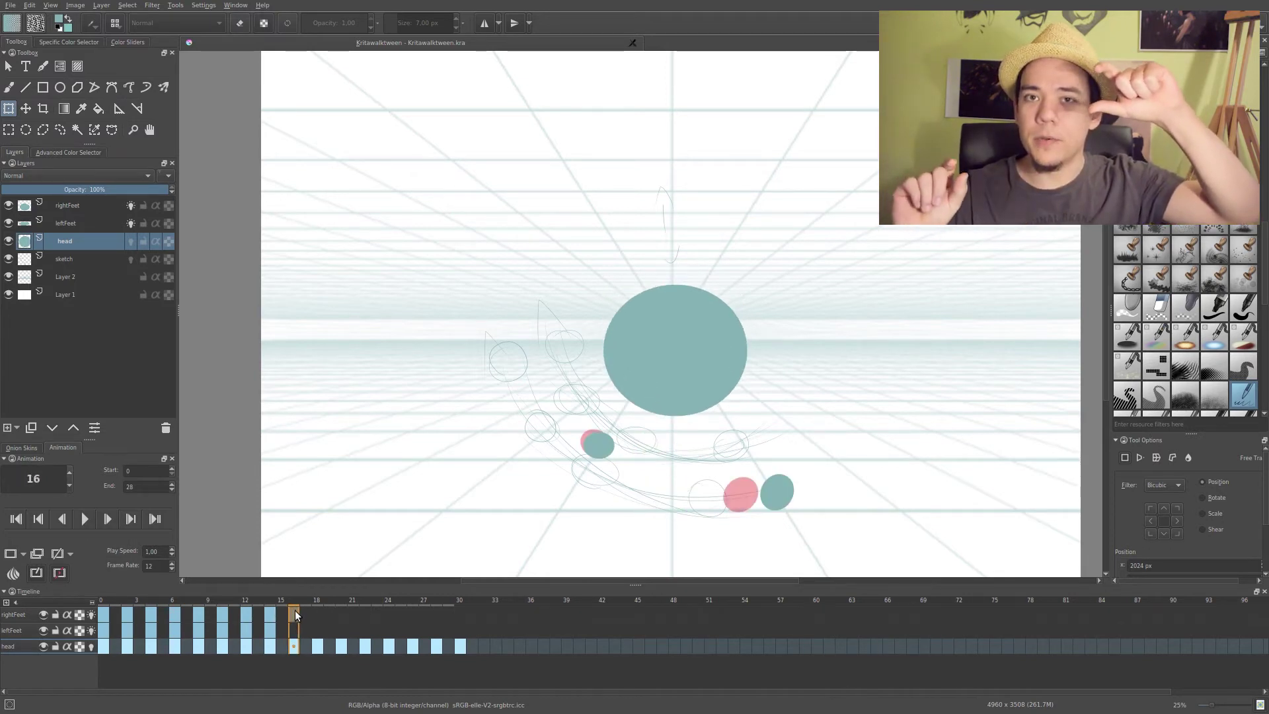
{"action": "left_click_drag", "start_coordinate": [602, 452], "coordinate": [633, 452]}
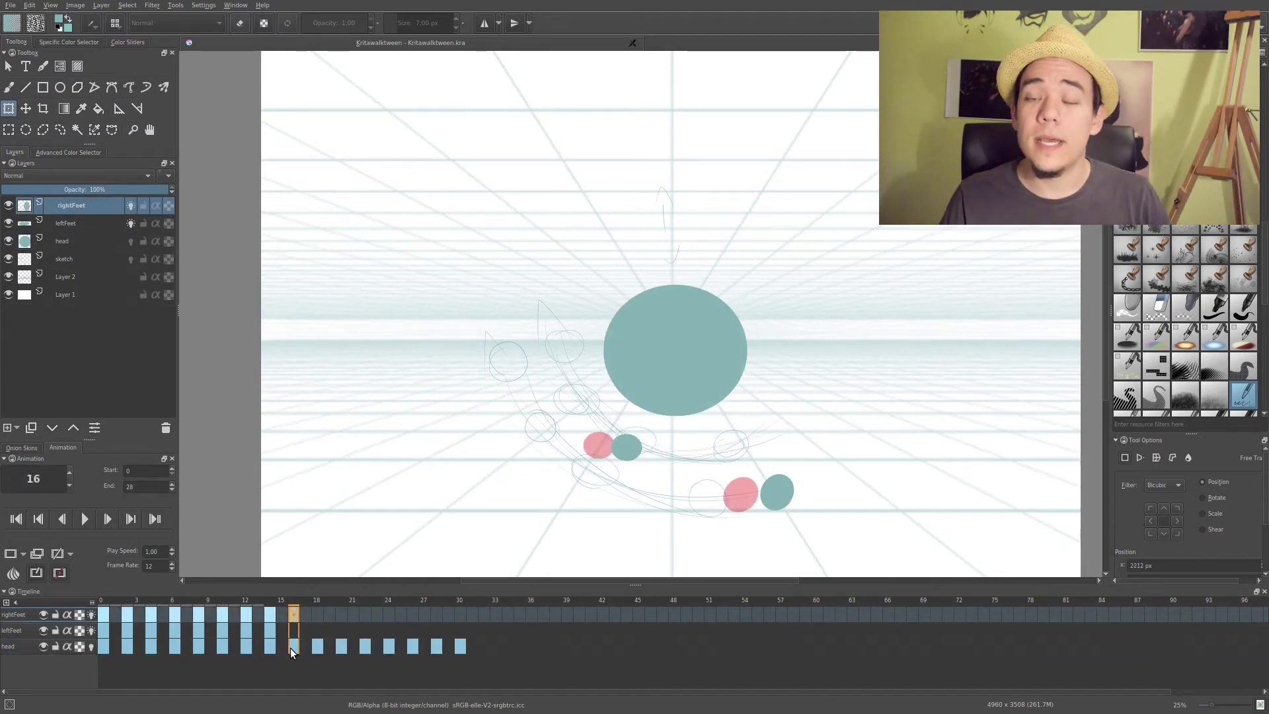
{"action": "left_click", "coordinate": [318, 614]}
{"action": "left_click_drag", "start_coordinate": [623, 449], "coordinate": [653, 449]}
{"action": "left_click", "coordinate": [106, 614]}
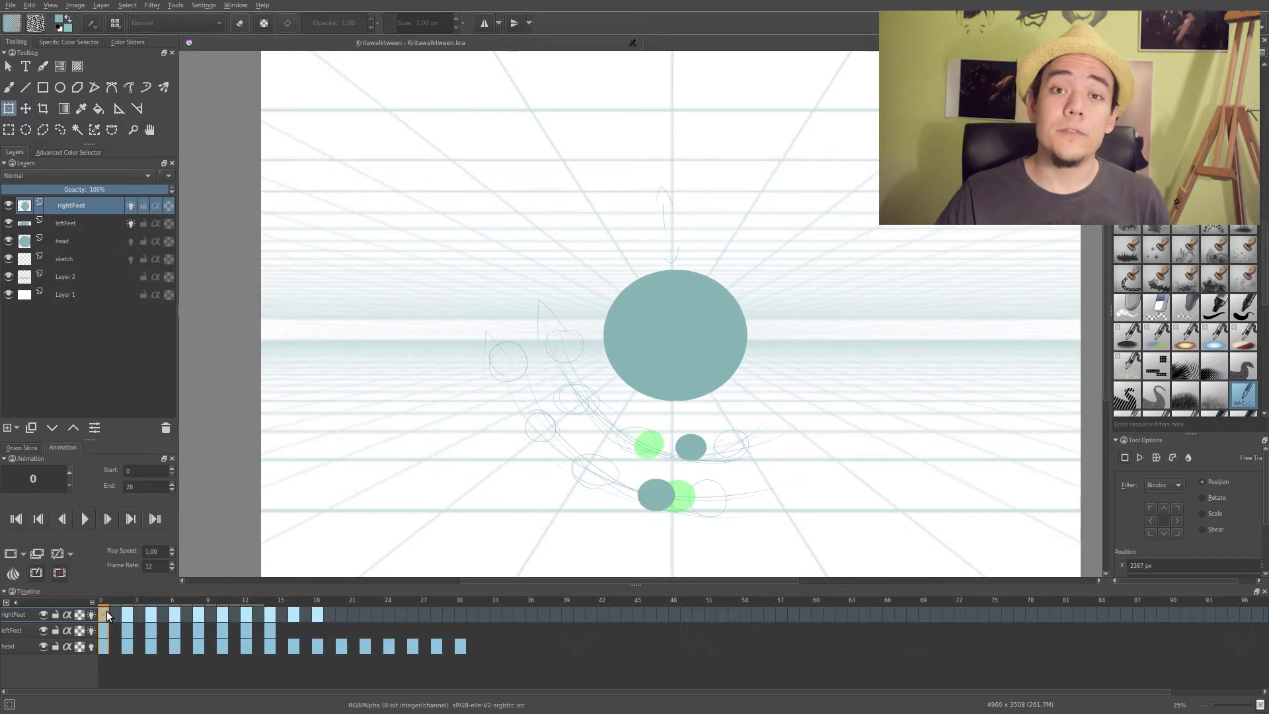
Add rightFeet keyframes at frames 20, 22 and 24, advancing the foot to the right along its sketched path.
{"action": "left_click", "coordinate": [318, 615]}
{"action": "left_click", "coordinate": [655, 448]}
{"action": "left_click", "coordinate": [341, 614]}
{"action": "left_click", "coordinate": [389, 615]}
{"action": "left_click", "coordinate": [329, 615]}
{"action": "left_click", "coordinate": [388, 615]}
{"action": "mouse_move", "coordinate": [665, 453]}
{"action": "left_mouse_down"}
{"action": "mouse_move", "coordinate": [698, 452]}
{"action": "mouse_move", "coordinate": [671, 449]}
{"action": "left_mouse_up"}
{"action": "key", "text": "Return"}
{"action": "left_click", "coordinate": [365, 615]}
{"action": "key", "text": "Return"}
Add rightFeet keyframes at frames 26 and 28, carrying the tilted foot to the far right end of the path.
{"action": "left_click", "coordinate": [341, 615]}
{"action": "scroll", "coordinate": [675, 456], "scroll_direction": "up", "scroll_amount": 5}
{"action": "left_click_drag", "start_coordinate": [806, 446], "coordinate": [853, 415]}
{"action": "scroll", "coordinate": [768, 412], "scroll_direction": "down", "scroll_amount": 4}
{"action": "left_click", "coordinate": [294, 616]}
{"action": "left_click", "coordinate": [365, 616]}
{"action": "left_click", "coordinate": [389, 615]}
{"action": "left_click", "coordinate": [424, 616]}
{"action": "key", "text": "Right"}
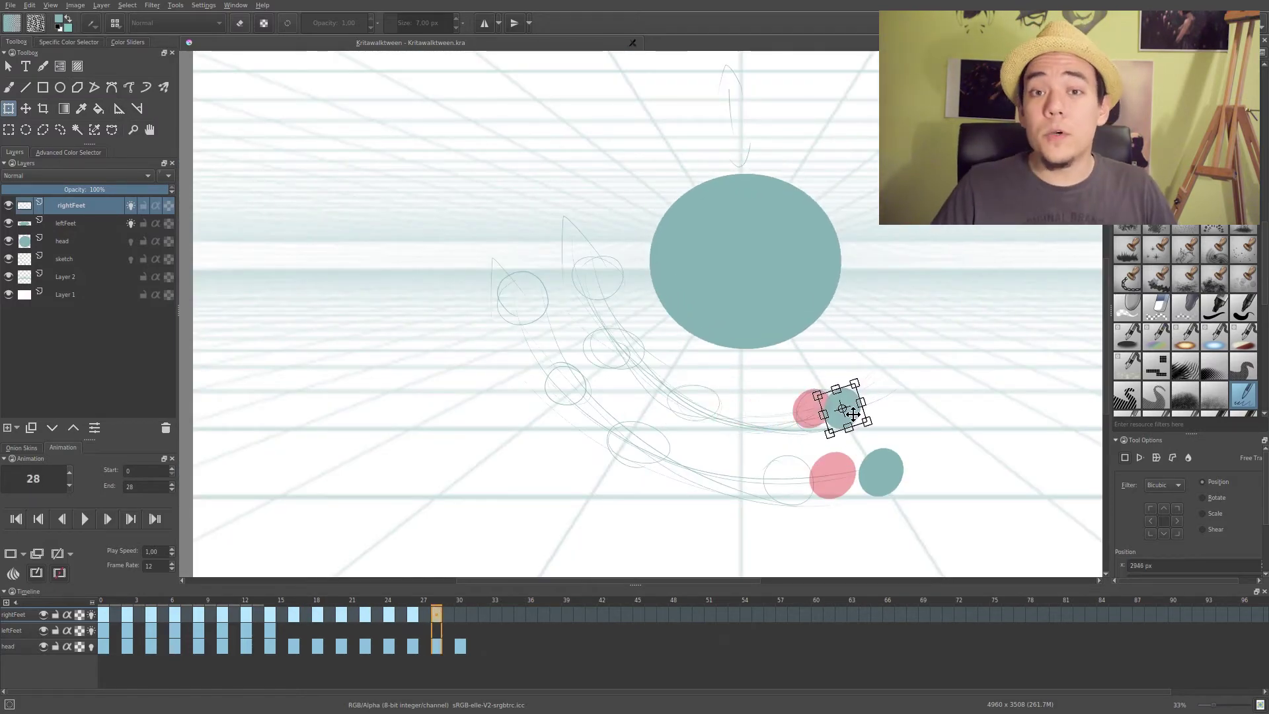
Compare the rightFeet poses at the end of the timeline with those at frames 0 and 2.
{"action": "left_click", "coordinate": [105, 614]}
{"action": "left_click", "coordinate": [439, 615]}
{"action": "left_click", "coordinate": [104, 614]}
{"action": "left_click", "coordinate": [127, 612]}
{"action": "left_click", "coordinate": [462, 612]}
{"action": "left_click", "coordinate": [104, 615]}
{"action": "right_click", "coordinate": [708, 409]}
{"action": "left_click", "coordinate": [8, 66]}
{"action": "left_click", "coordinate": [128, 615]}
Add leftFeet keyframes at frames 16 and 18, moving the foot back left along its path.
{"action": "left_click", "coordinate": [271, 631]}
{"action": "left_click", "coordinate": [293, 630]}
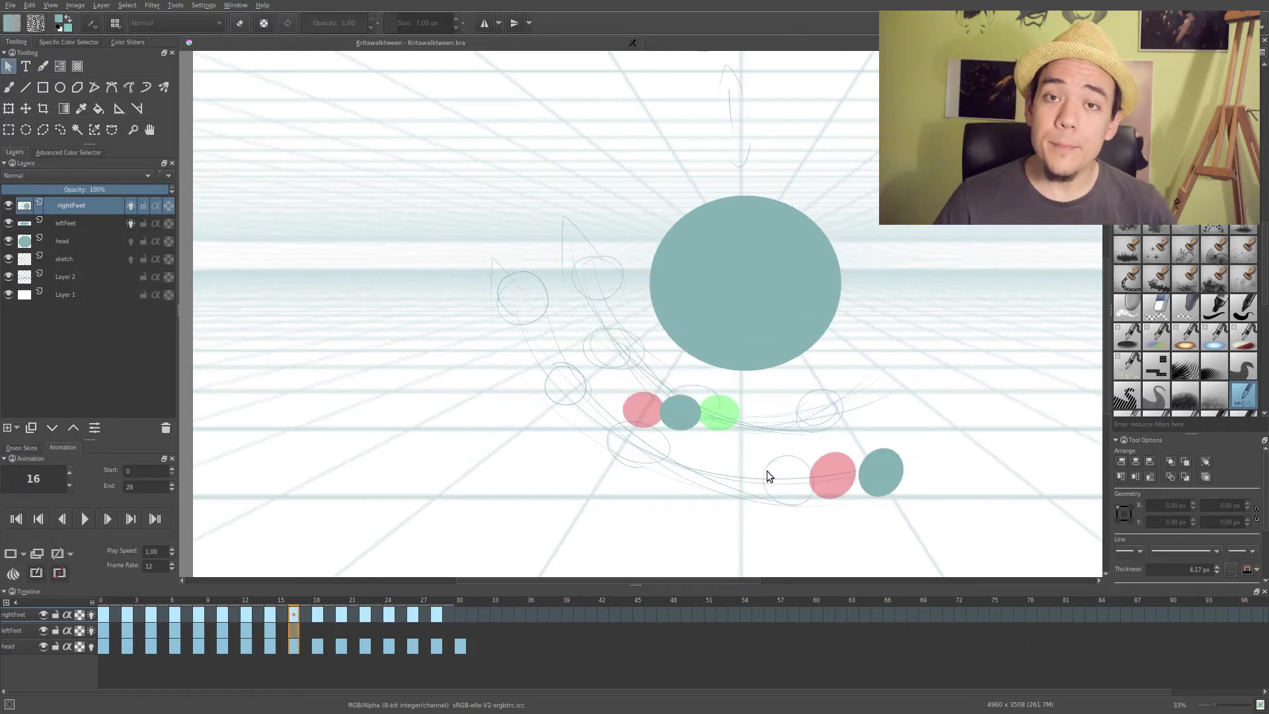
{"action": "key", "text": "ctrl+t"}
{"action": "right_click", "coordinate": [320, 630]}
{"action": "left_click", "coordinate": [354, 650]}
{"action": "left_click_drag", "start_coordinate": [849, 473], "coordinate": [821, 473]}
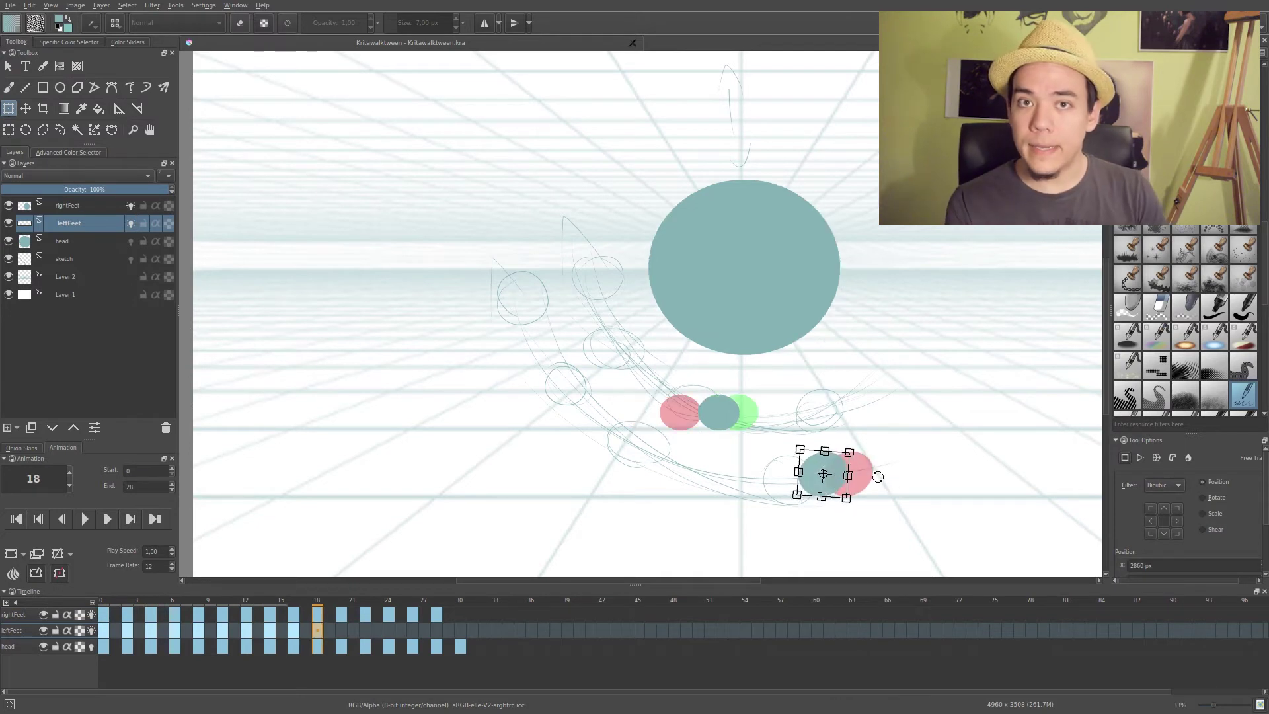
Add leftFeet keyframes at frames 20 and 22, shifting the foot further left along the ground line.
{"action": "right_click", "coordinate": [116, 629]}
{"action": "left_click", "coordinate": [152, 650]}
{"action": "left_click_drag", "start_coordinate": [117, 630], "coordinate": [364, 630]}
{"action": "left_click", "coordinate": [316, 630]}
{"action": "key", "text": "Right"}
{"action": "key", "text": "Right"}
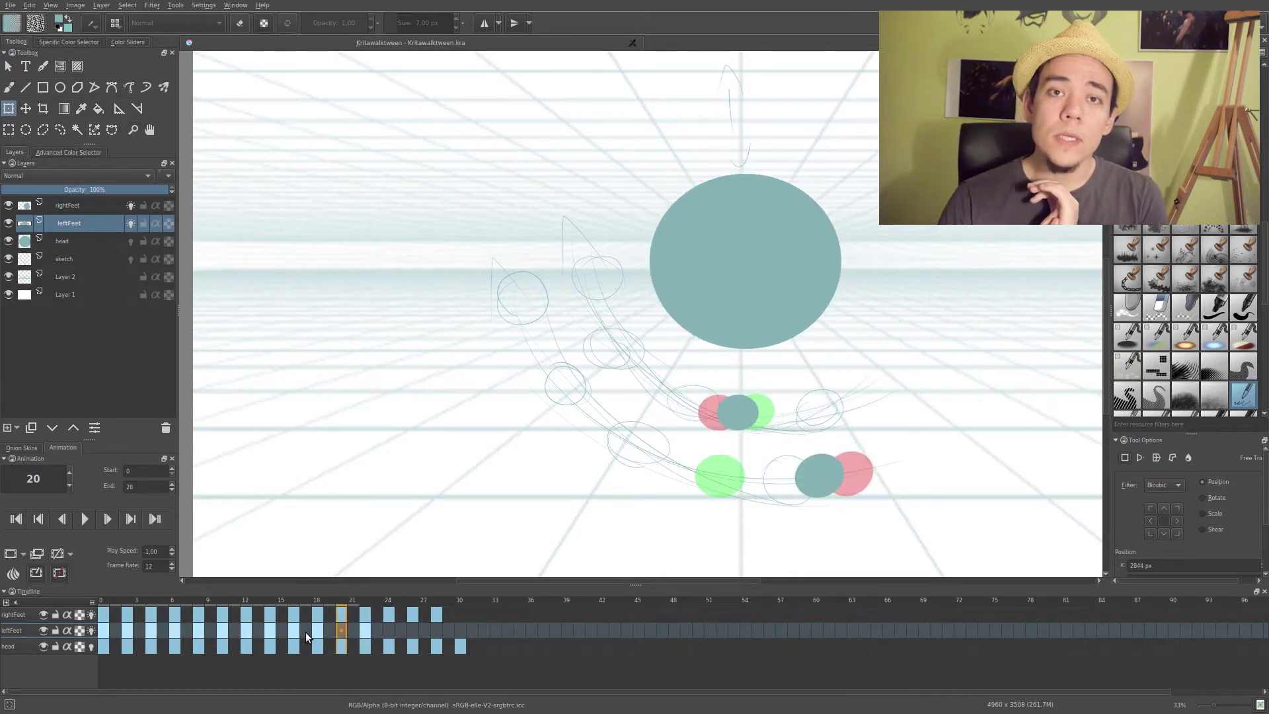
{"action": "right_click", "coordinate": [341, 631]}
{"action": "left_click", "coordinate": [375, 650]}
{"action": "left_click_drag", "start_coordinate": [819, 475], "coordinate": [771, 476]}
Add leftFeet keyframes at frames 24 and 26 and lift the foot up along the left side of the sketched path.
{"action": "key", "text": "Right"}
{"action": "key", "text": "Right"}
{"action": "key", "text": "Right"}
{"action": "key", "text": "Right"}
{"action": "key", "text": "Left"}
{"action": "key", "text": "Left"}
{"action": "left_click", "coordinate": [389, 630]}
{"action": "left_click", "coordinate": [412, 630]}
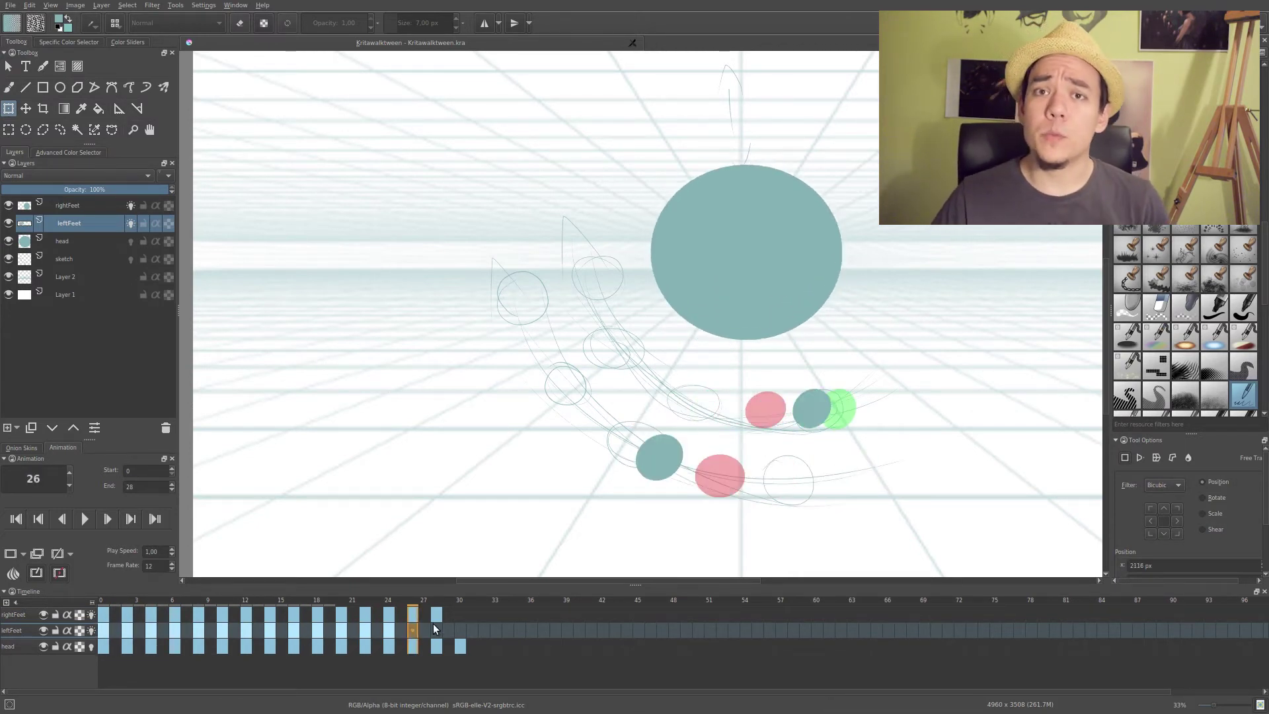
{"action": "left_click_drag", "start_coordinate": [582, 438], "coordinate": [570, 377]}
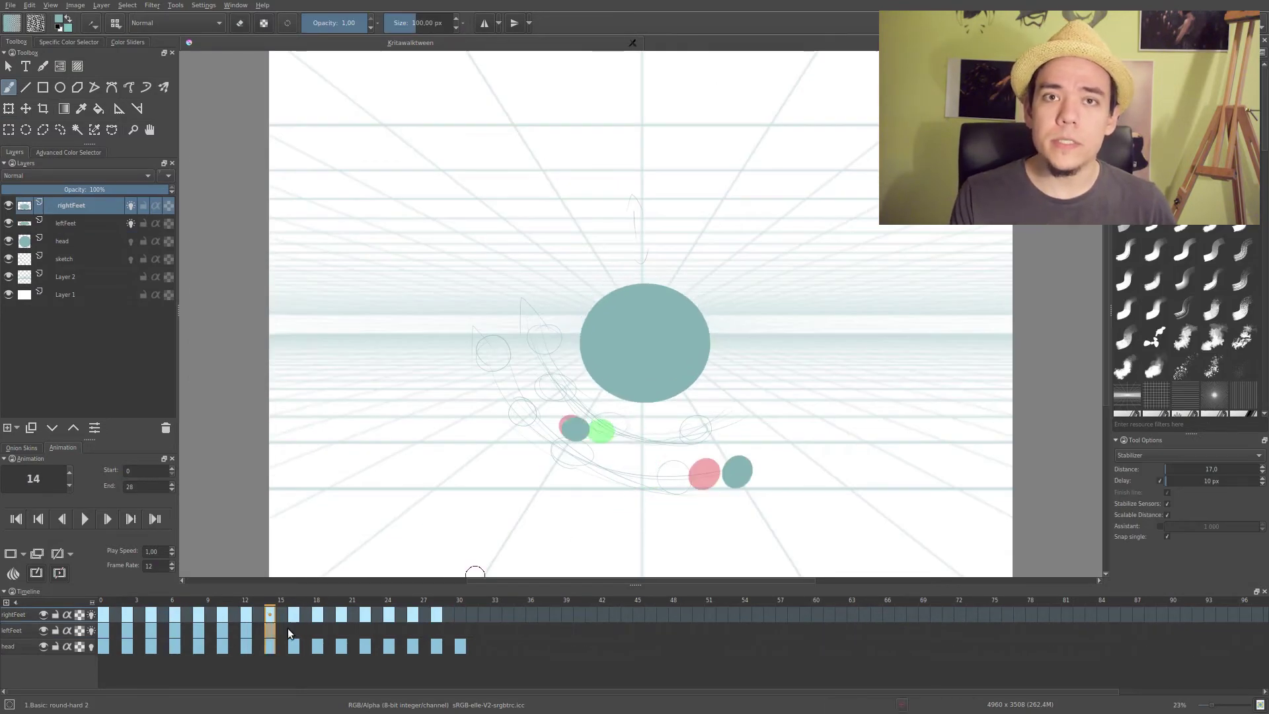
Add leftFeet keyframes at frames 16 through 22, moving the foot left along the ground line.
{"action": "left_click", "coordinate": [293, 630]}
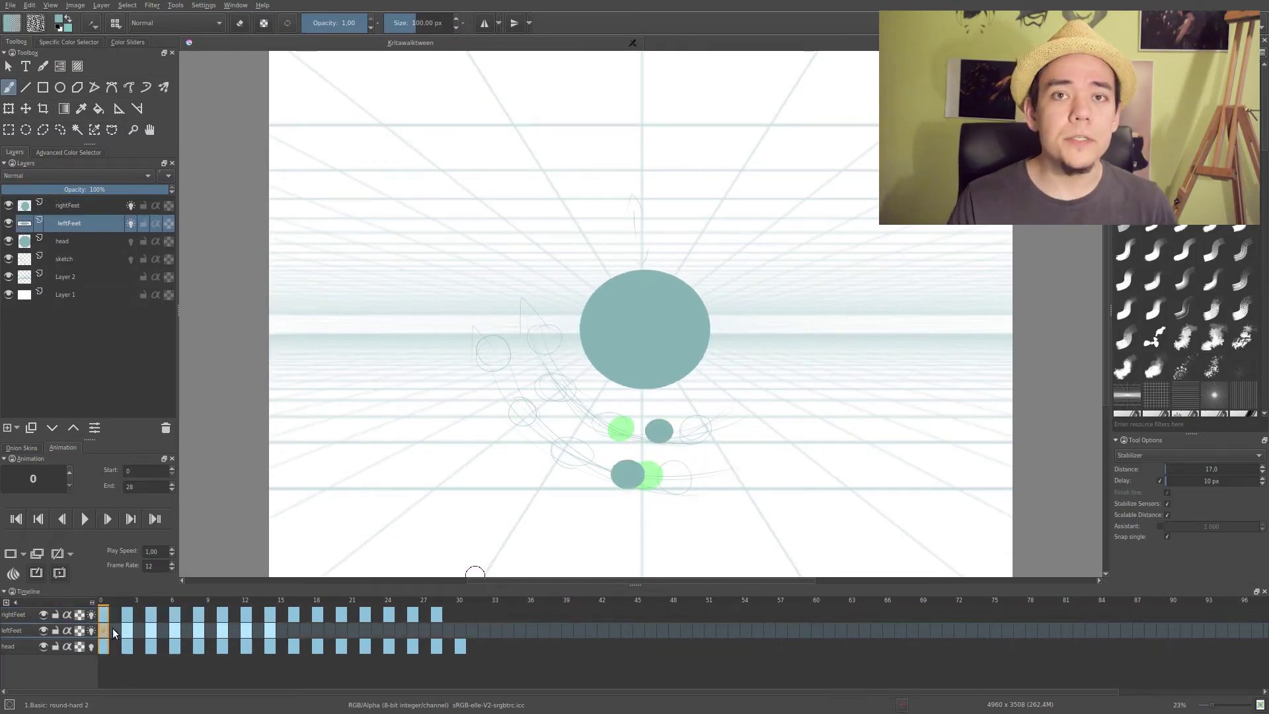
{"action": "left_click", "coordinate": [11, 114]}
{"action": "left_click_drag", "start_coordinate": [737, 472], "coordinate": [665, 467]}
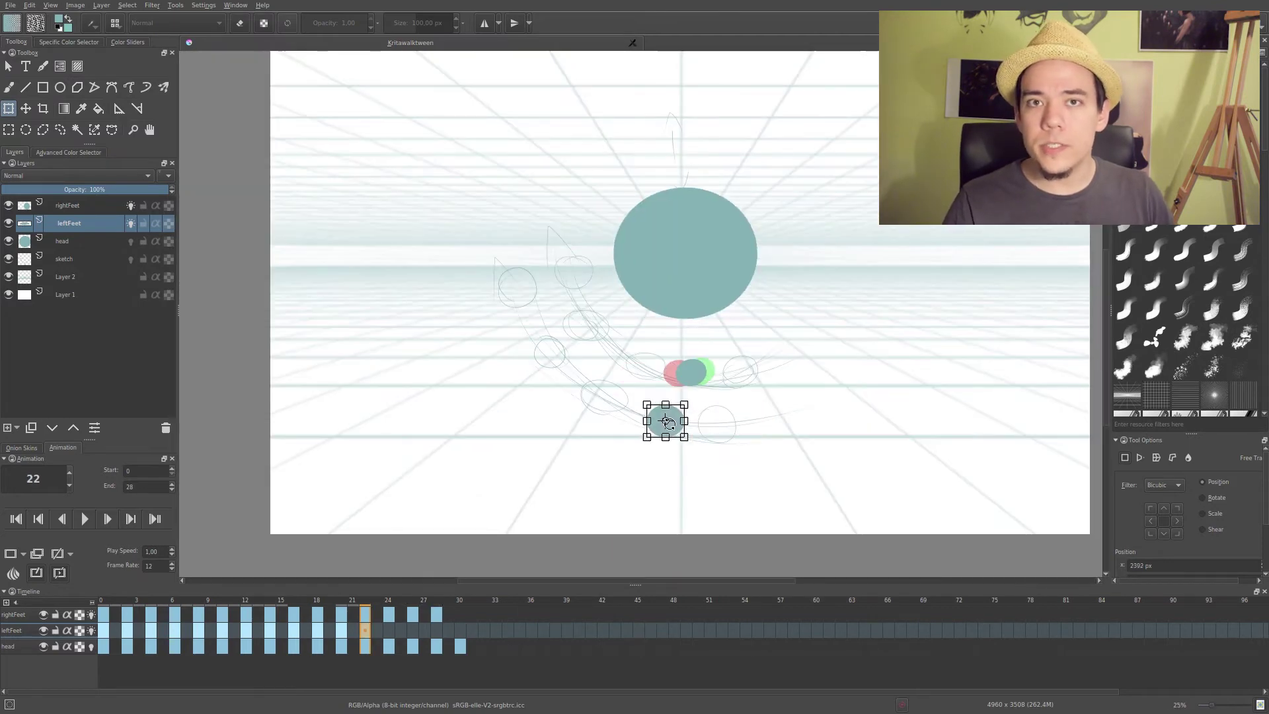
Add leftFeet keyframes at frames 24, 26 and 28, raising the foot along the left curve of its path.
{"action": "left_click_drag", "start_coordinate": [668, 422], "coordinate": [603, 395]}
{"action": "left_click", "coordinate": [389, 630]}
{"action": "left_click", "coordinate": [413, 630]}
{"action": "left_click_drag", "start_coordinate": [604, 395], "coordinate": [522, 285]}
{"action": "left_click", "coordinate": [436, 630]}
{"action": "left_click_drag", "start_coordinate": [585, 285], "coordinate": [585, 353]}
Save the animation as a Krita document and play it back.
{"action": "key", "text": "ctrl+s"}
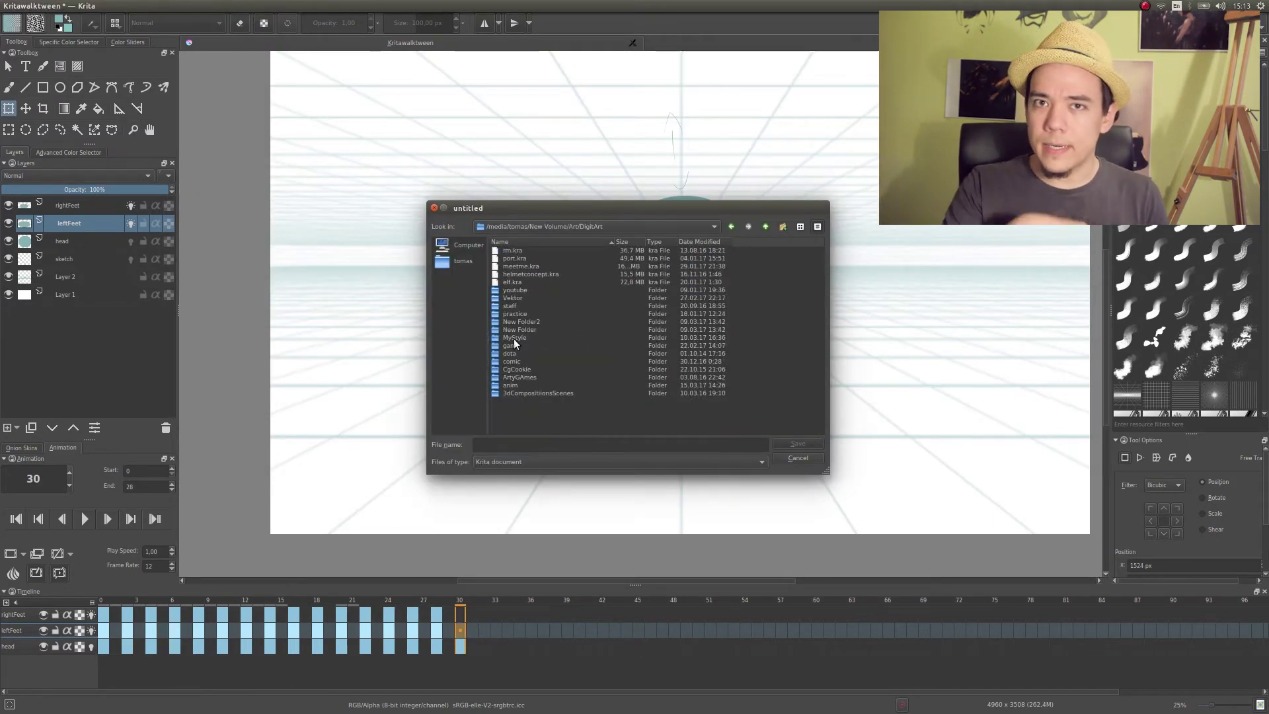
{"action": "key", "text": "Return"}
{"action": "left_click", "coordinate": [84, 519]}
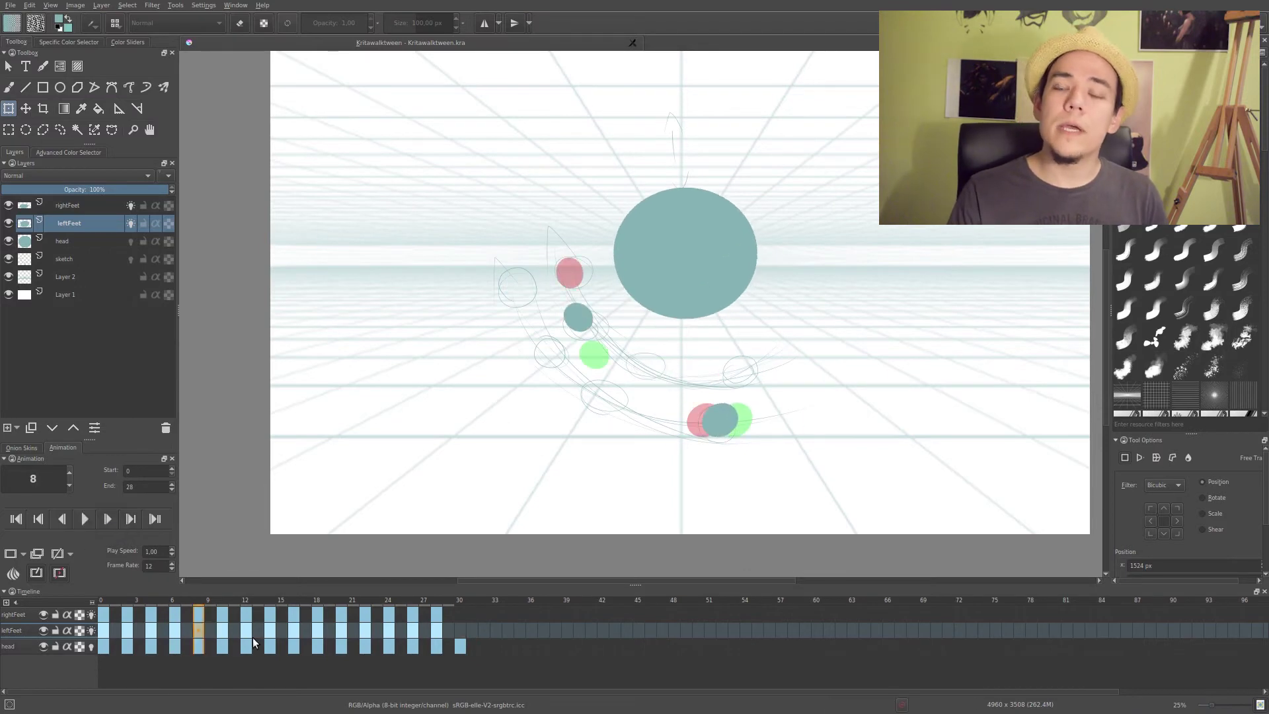
{"action": "left_click", "coordinate": [85, 519]}
Try to extend the leftFeet keyframes past frame 28, bringing the foot back down.
{"action": "left_click_drag", "start_coordinate": [522, 285], "coordinate": [587, 421]}
{"action": "left_click", "coordinate": [484, 630]}
{"action": "left_click", "coordinate": [222, 630]}
{"action": "left_click", "coordinate": [461, 631]}
{"action": "left_click", "coordinate": [508, 630]}
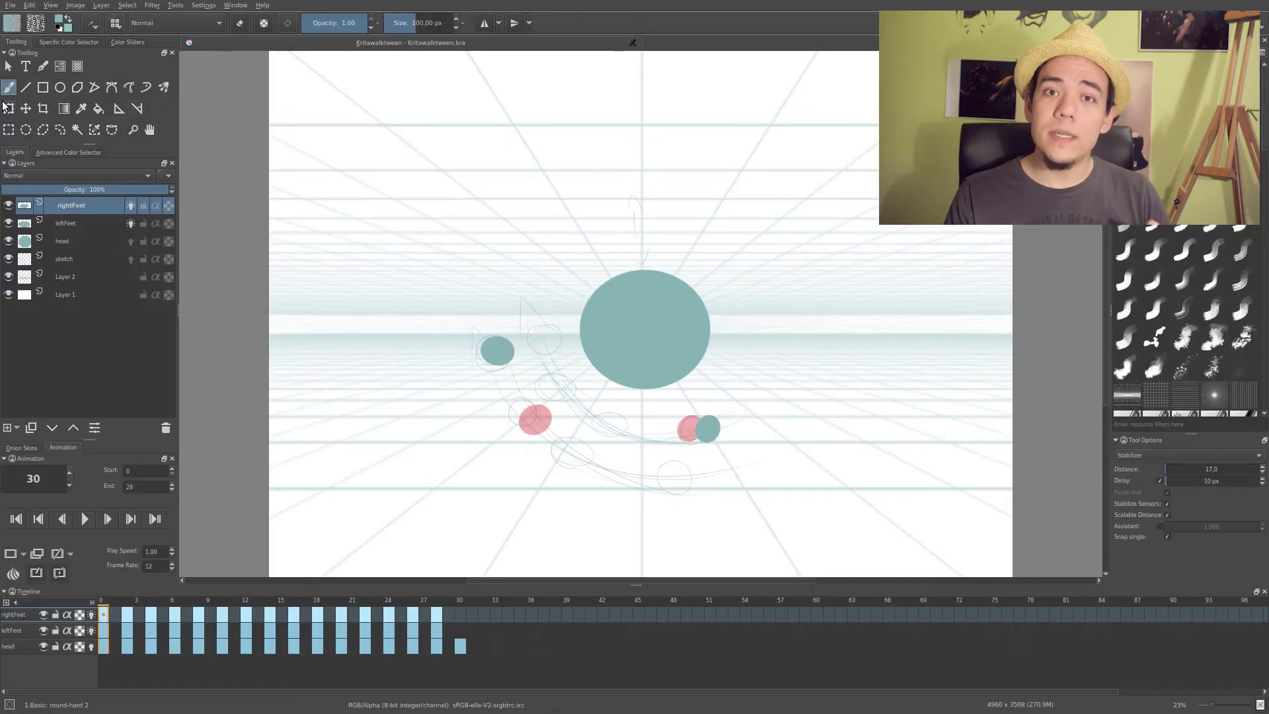
Add leftFeet keyframes at frames 30, 32 and 34, lowering the foot from its raised position to the ground.
{"action": "key", "text": "ctrl+t"}
{"action": "left_click", "coordinate": [461, 614]}
{"action": "left_click", "coordinate": [461, 630]}
{"action": "left_click_drag", "start_coordinate": [507, 362], "coordinate": [558, 480]}
{"action": "left_click", "coordinate": [437, 630]}
{"action": "left_click", "coordinate": [414, 630]}
{"action": "left_click", "coordinate": [484, 630]}
{"action": "left_click", "coordinate": [508, 630]}
{"action": "left_click", "coordinate": [485, 630]}
{"action": "left_click_drag", "start_coordinate": [554, 448], "coordinate": [542, 446]}
{"action": "key", "text": "period"}
{"action": "key", "text": "period"}
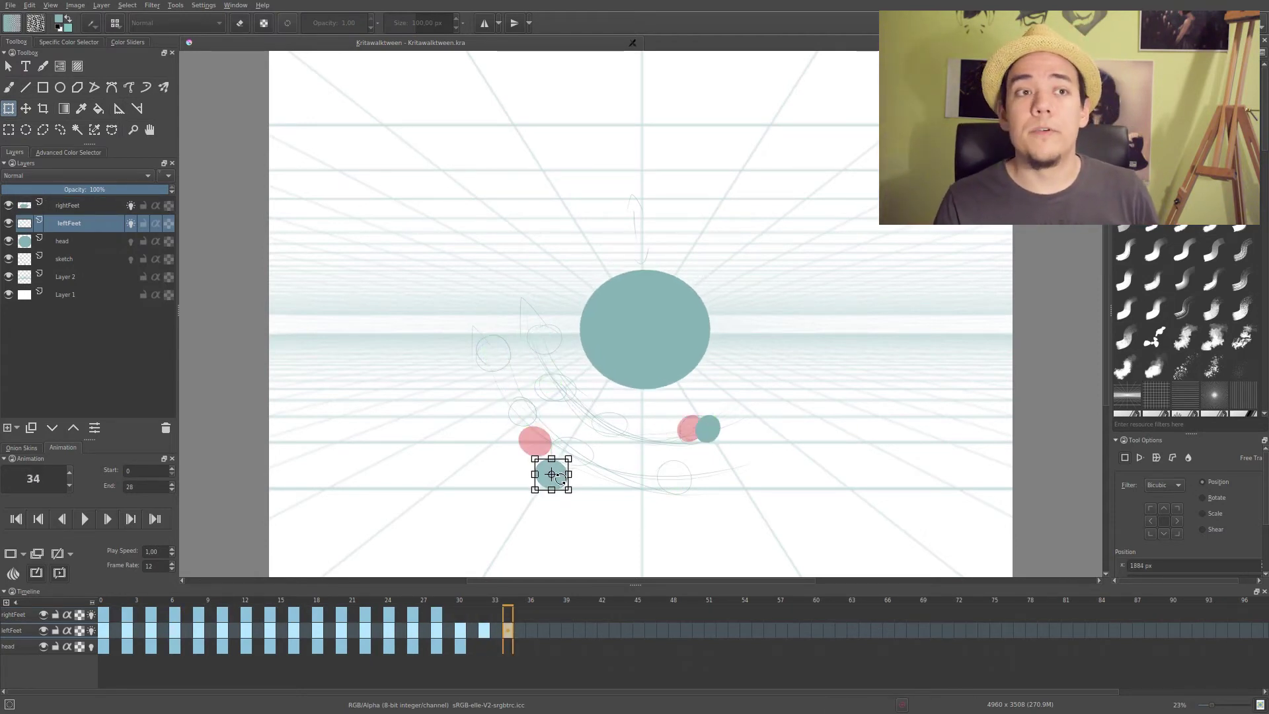
Copy the leftFeet frame 0 pose to frame 38 and place the frame 36 in-between midway toward it.
{"action": "left_click_drag", "start_coordinate": [104, 632], "coordinate": [532, 631]}
{"action": "left_click_drag", "start_coordinate": [550, 474], "coordinate": [589, 475]}
{"action": "key", "text": "Return"}
Add rightFeet keyframes from frame 30 onward, shifting the foot left, and copy the frame 0 pose to frame 38.
{"action": "left_click", "coordinate": [461, 632]}
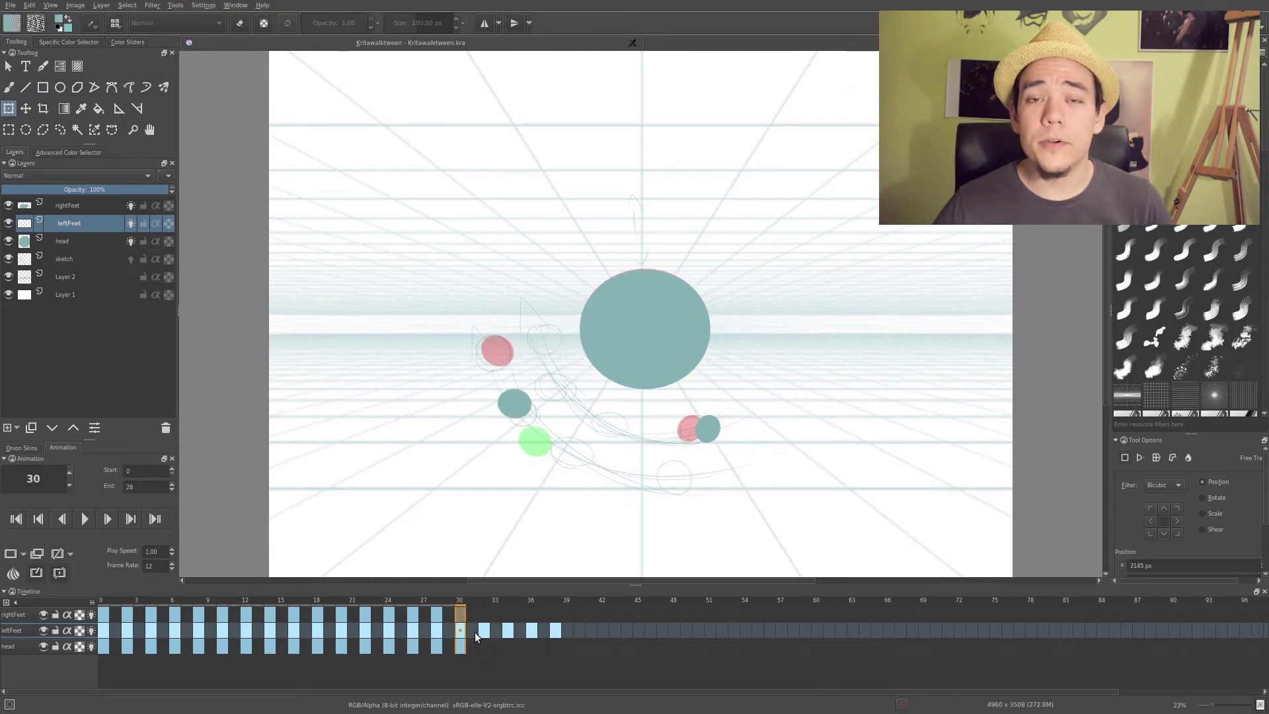
{"action": "left_click", "coordinate": [463, 615]}
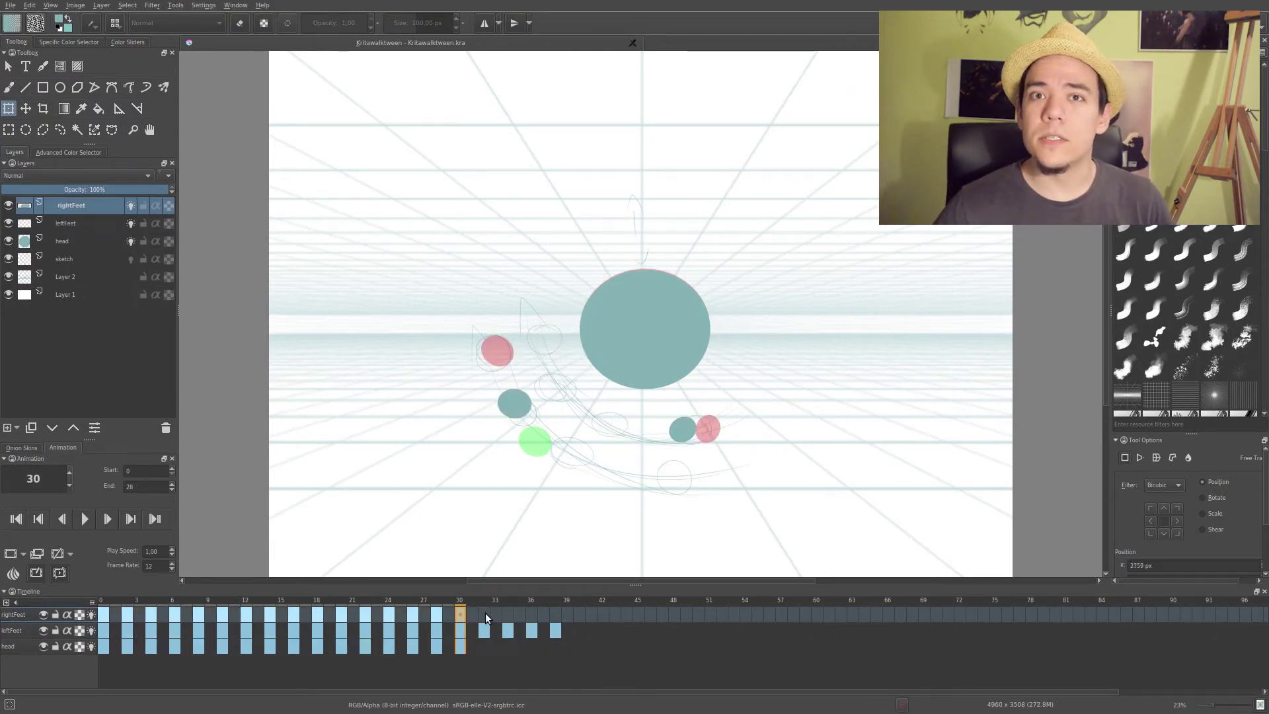
{"action": "left_click_drag", "start_coordinate": [461, 615], "coordinate": [485, 614]}
{"action": "left_click_drag", "start_coordinate": [683, 430], "coordinate": [656, 430]}
{"action": "left_click", "coordinate": [507, 615]}
{"action": "left_click_drag", "start_coordinate": [105, 615], "coordinate": [555, 615]}
Space the rightFeet in-betweens at frames 32, 34 and 36 evenly leftward toward the frame 38 position.
{"action": "left_click", "coordinate": [459, 614]}
{"action": "mouse_move", "coordinate": [689, 426]}
{"action": "left_mouse_down"}
{"action": "mouse_move", "coordinate": [705, 426]}
{"action": "mouse_move", "coordinate": [692, 430]}
{"action": "left_mouse_up"}
{"action": "left_click", "coordinate": [484, 615]}
{"action": "left_click", "coordinate": [657, 430]}
{"action": "left_click_drag", "start_coordinate": [484, 615], "coordinate": [508, 615]}
{"action": "left_click_drag", "start_coordinate": [691, 430], "coordinate": [684, 429]}
{"action": "left_click_drag", "start_coordinate": [507, 615], "coordinate": [531, 615]}
{"action": "left_click_drag", "start_coordinate": [683, 430], "coordinate": [670, 430]}
{"action": "key", "text": "Return"}
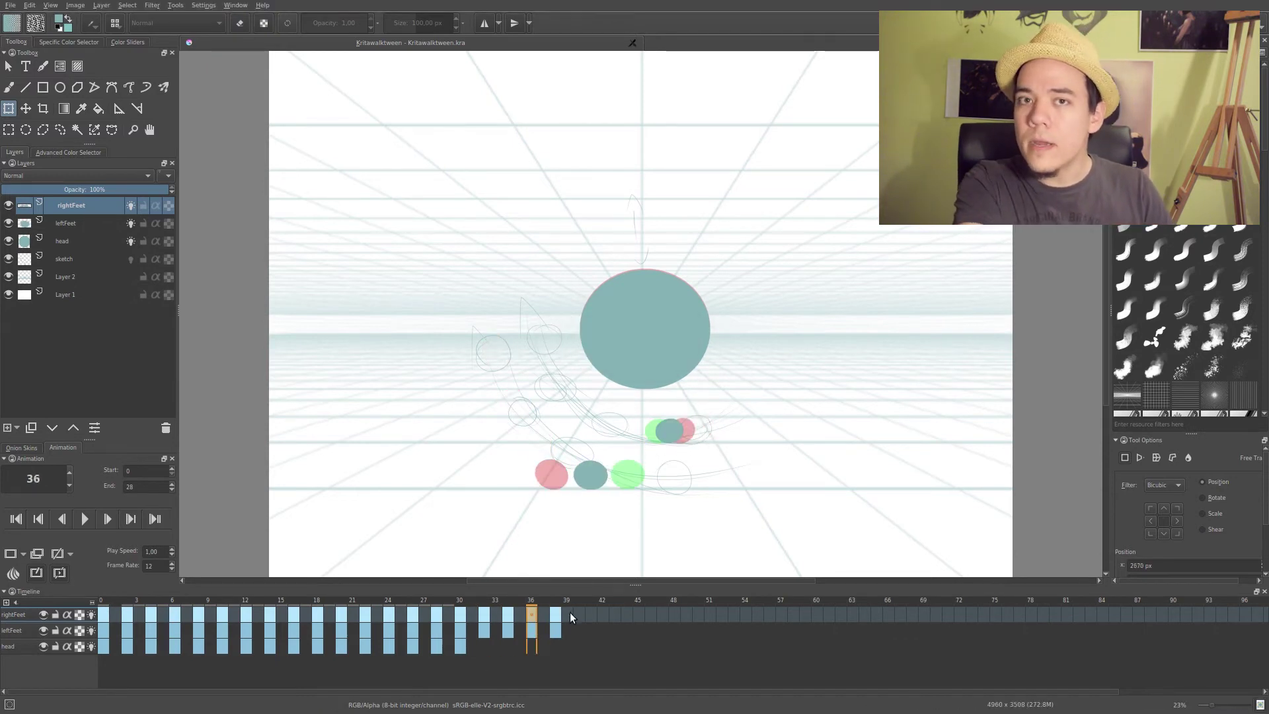
Set the animation end to frame 38 and play back the walk cycle.
{"action": "left_click", "coordinate": [484, 646]}
{"action": "double_click", "coordinate": [149, 487]}
{"action": "type", "text": "38"}
{"action": "left_click", "coordinate": [82, 520]}
{"action": "left_click", "coordinate": [84, 519]}
Copy the head's frame 0 keyframe to frame 38 and add head keyframes from frame 32 onward.
{"action": "left_click", "coordinate": [102, 647]}
{"action": "left_click_drag", "start_coordinate": [103, 647], "coordinate": [555, 646]}
{"action": "left_click_drag", "start_coordinate": [460, 646], "coordinate": [487, 647]}
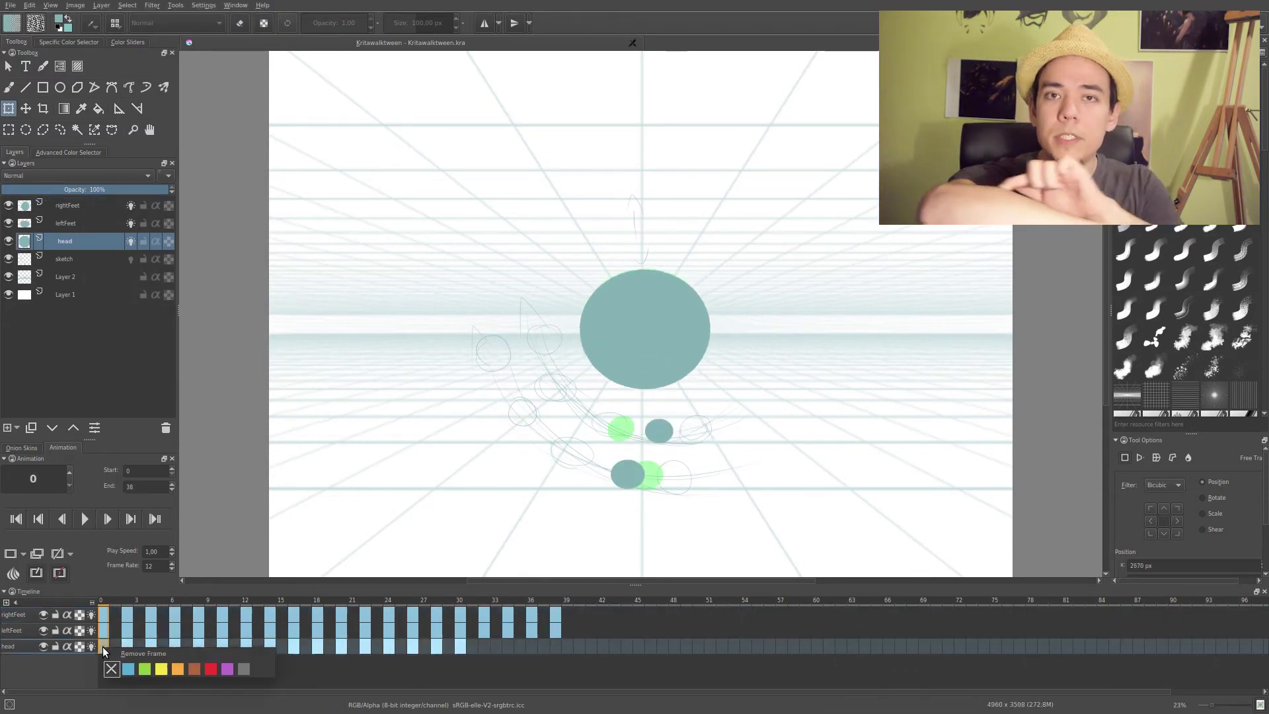
{"action": "left_click", "coordinate": [508, 647]}
{"action": "left_click", "coordinate": [532, 646]}
Adjust the head's height on the in-between frames from 32 to 36 and play back the animation.
{"action": "left_click", "coordinate": [484, 647]}
{"action": "left_click_drag", "start_coordinate": [661, 322], "coordinate": [661, 329]}
{"action": "left_click", "coordinate": [661, 328]}
{"action": "left_click_drag", "start_coordinate": [484, 647], "coordinate": [532, 647]}
{"action": "left_click", "coordinate": [556, 646]}
{"action": "left_click", "coordinate": [85, 519]}
{"action": "left_click", "coordinate": [85, 519]}
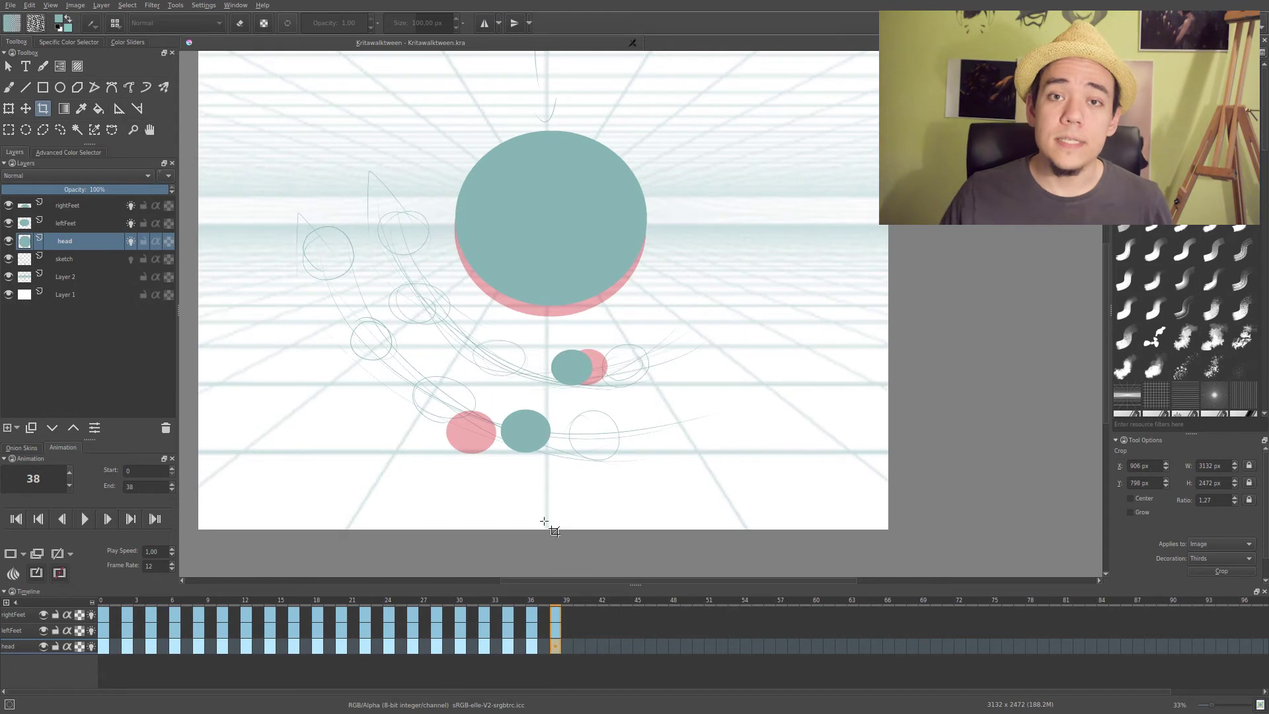
Check the rightFeet and leftFeet poses at frame 38 and play back the loop.
{"action": "key", "text": "ctrl+t"}
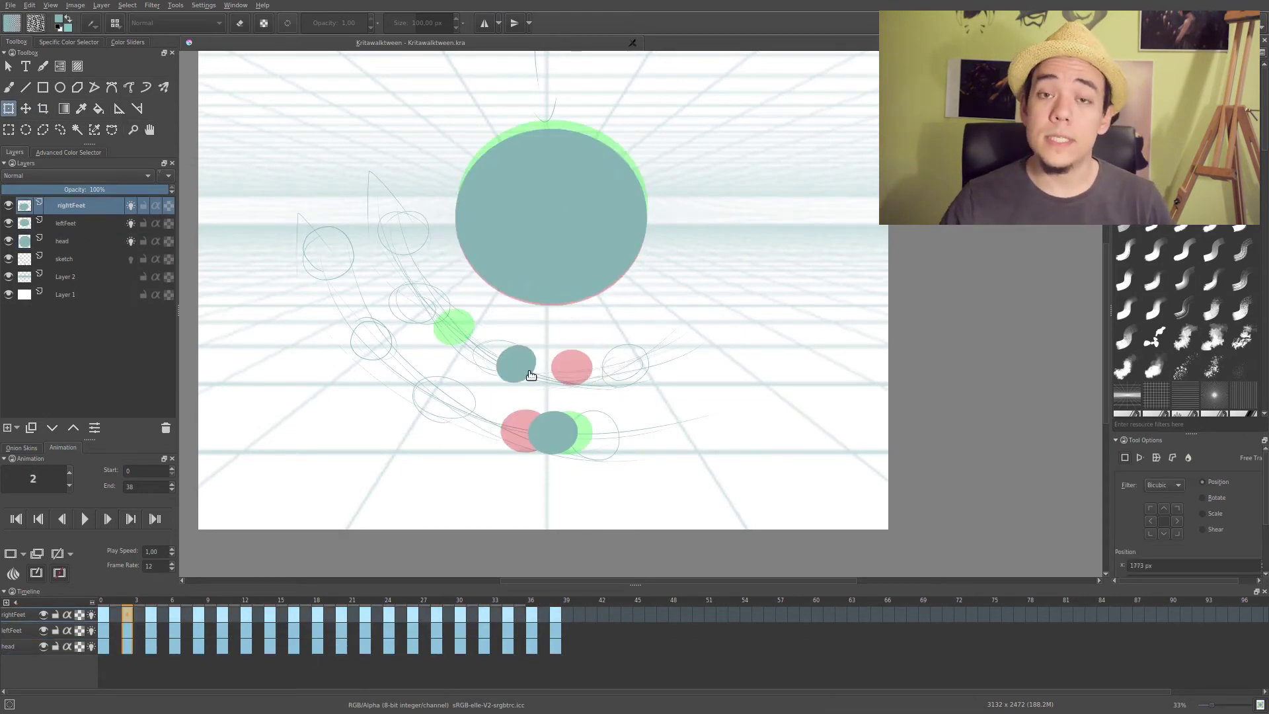
{"action": "left_click", "coordinate": [554, 616]}
{"action": "left_click", "coordinate": [559, 632]}
{"action": "key", "text": "space"}
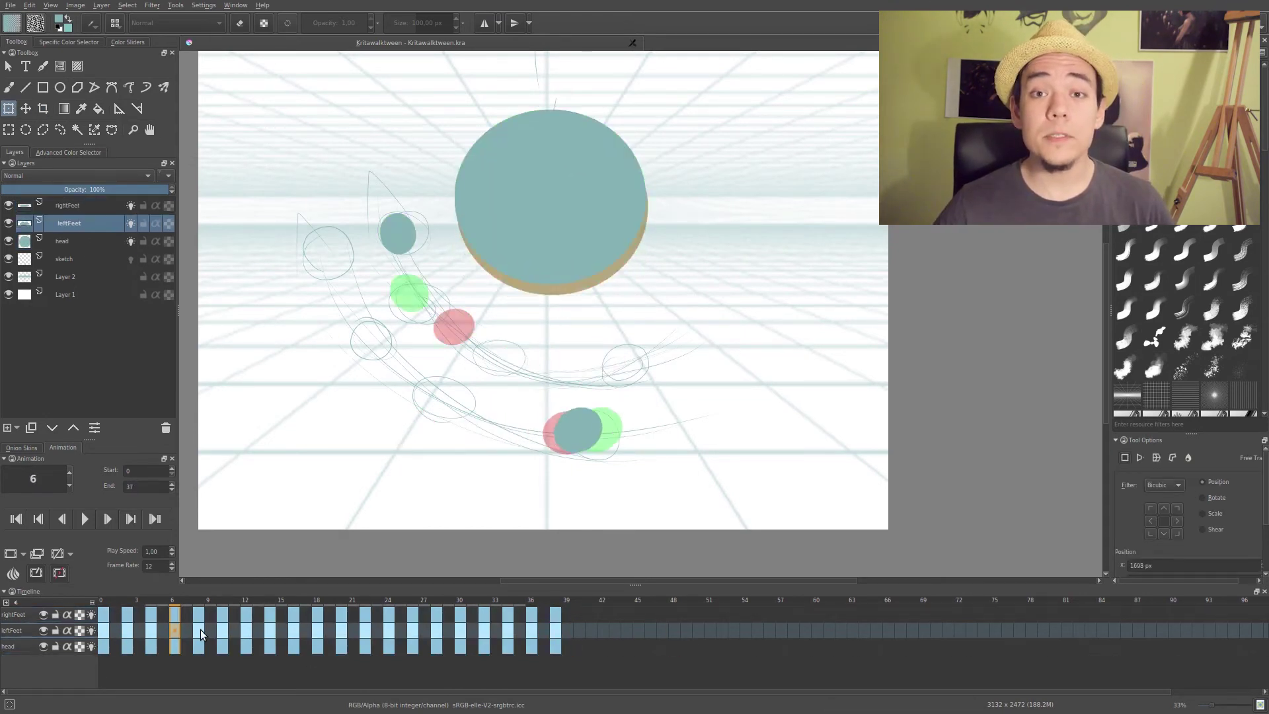
Refine the leftFeet position at frames 22, 24 and 26 and the rightFeet position at frame 26 along their paths.
{"action": "left_click", "coordinate": [537, 420]}
{"action": "left_click", "coordinate": [365, 631]}
{"action": "left_click", "coordinate": [521, 419]}
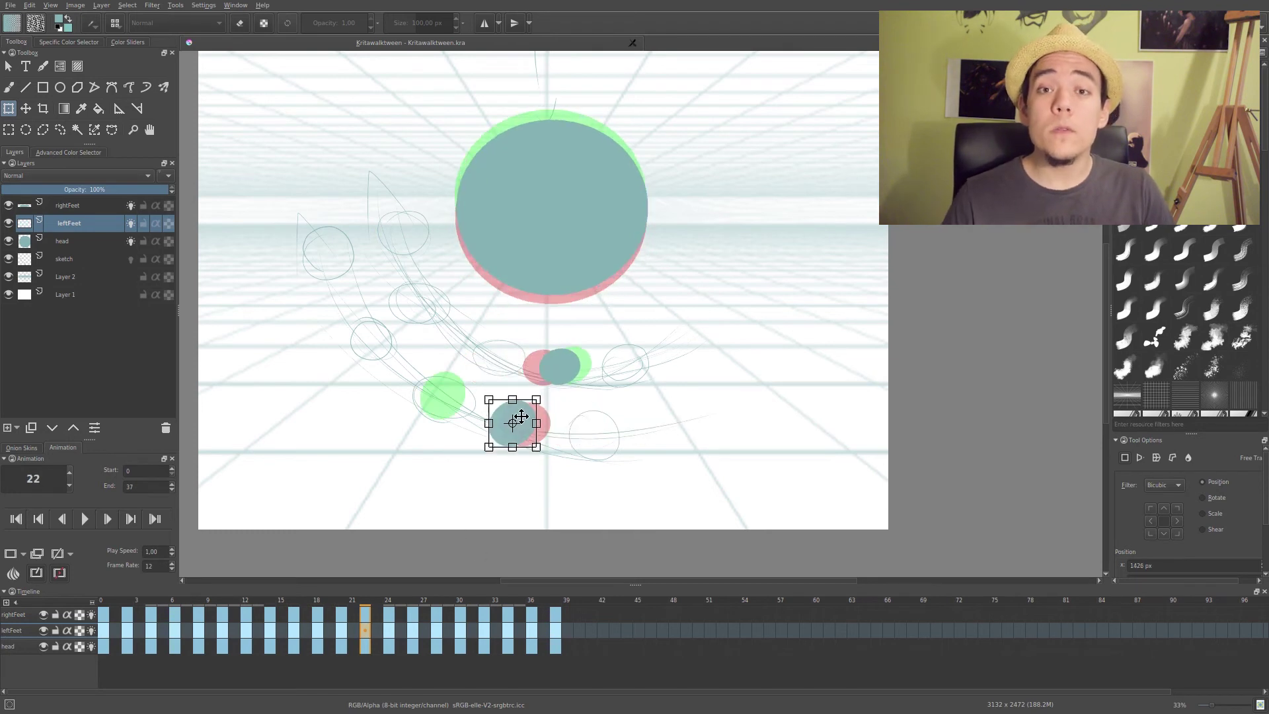
{"action": "left_click", "coordinate": [389, 631]}
{"action": "left_click", "coordinate": [456, 385]}
{"action": "left_click", "coordinate": [413, 631]}
{"action": "left_click", "coordinate": [412, 615]}
{"action": "left_click", "coordinate": [627, 363]}
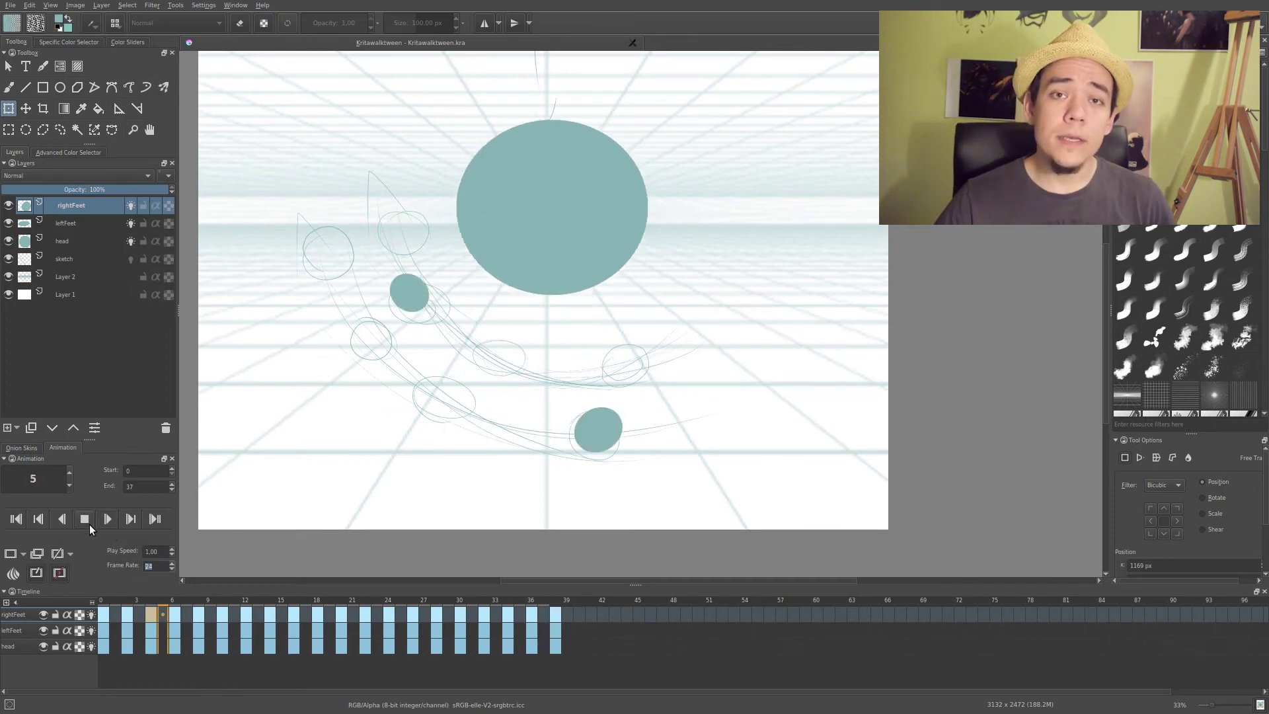
Set the frame rate to 18 and add a new layer named leftLeg above rightFeet.
{"action": "left_click", "coordinate": [92, 522]}
{"action": "left_click", "coordinate": [175, 634]}
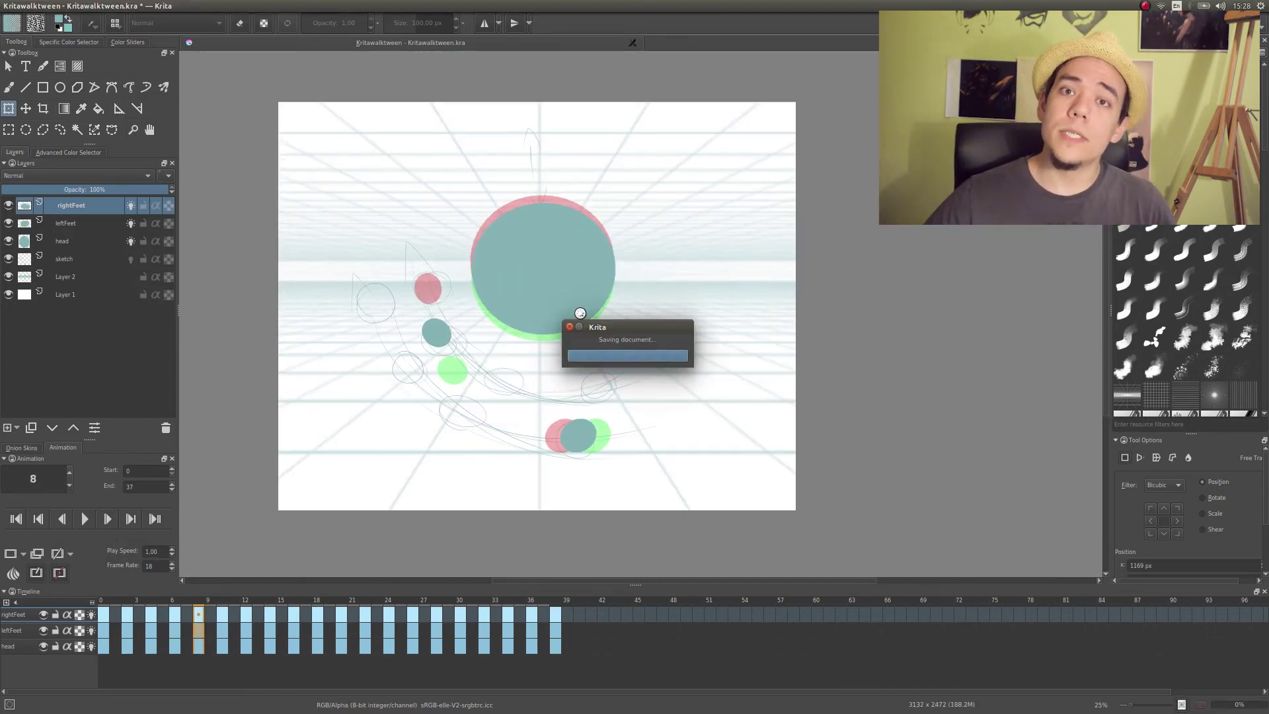
{"action": "key", "text": "Return"}
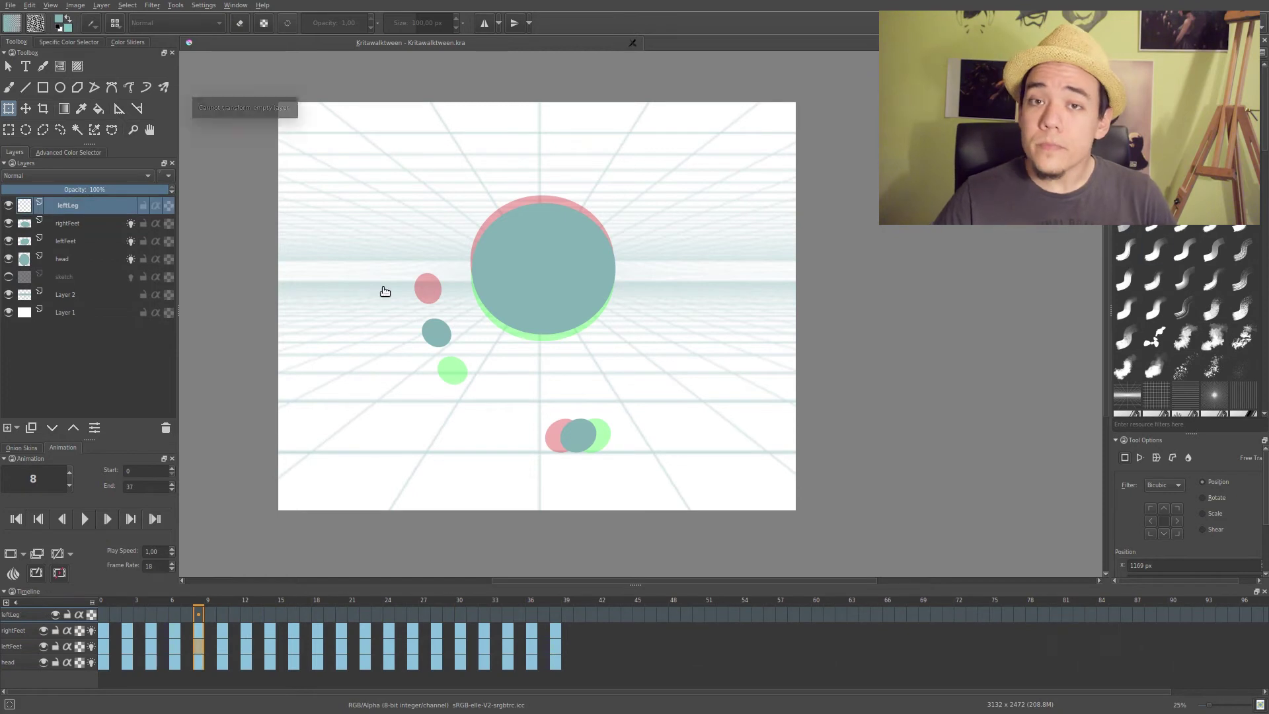
{"action": "right_click", "coordinate": [922, 185]}
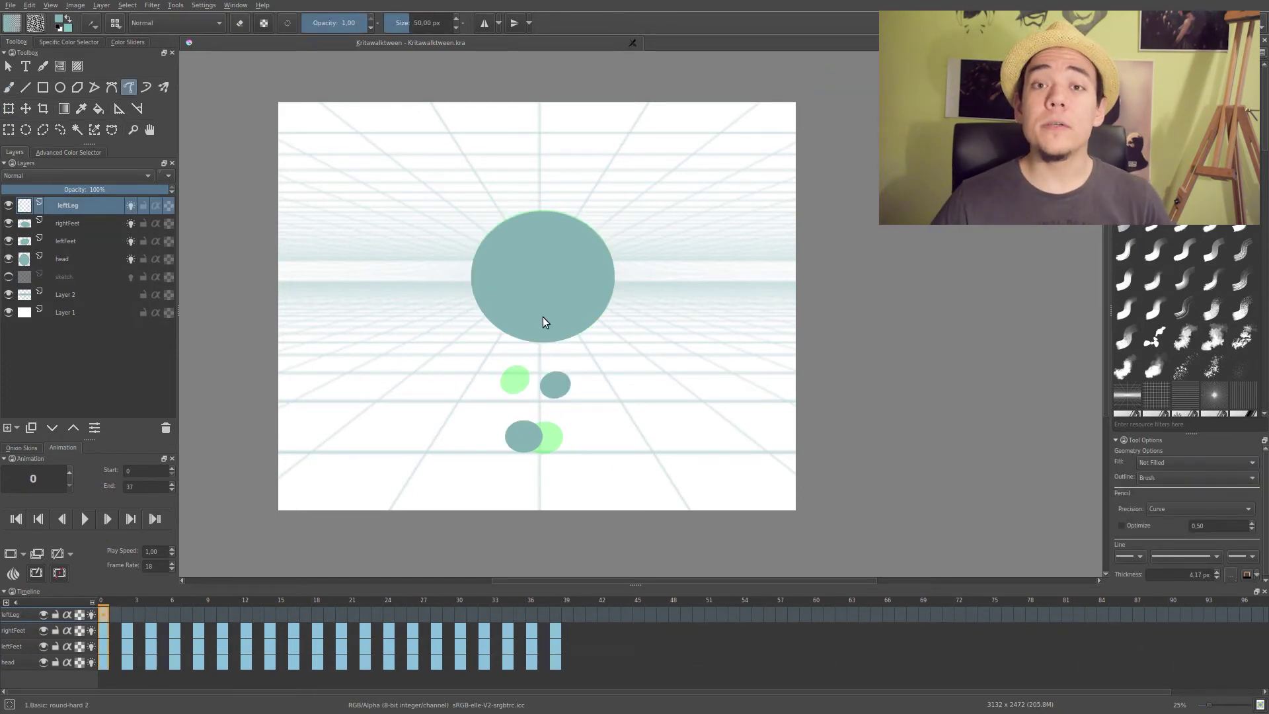
Draw a curved leg from the head to the left foot on leftLeg frame 0 and start the frame 2 keyframe.
{"action": "left_click", "coordinate": [127, 615]}
{"action": "left_click_drag", "start_coordinate": [536, 328], "coordinate": [522, 360]}
{"action": "mouse_move", "coordinate": [128, 619]}
{"action": "left_mouse_down"}
{"action": "mouse_move", "coordinate": [144, 622]}
{"action": "mouse_move", "coordinate": [113, 613]}
{"action": "mouse_move", "coordinate": [140, 621]}
{"action": "left_mouse_up"}
{"action": "left_click", "coordinate": [127, 615]}
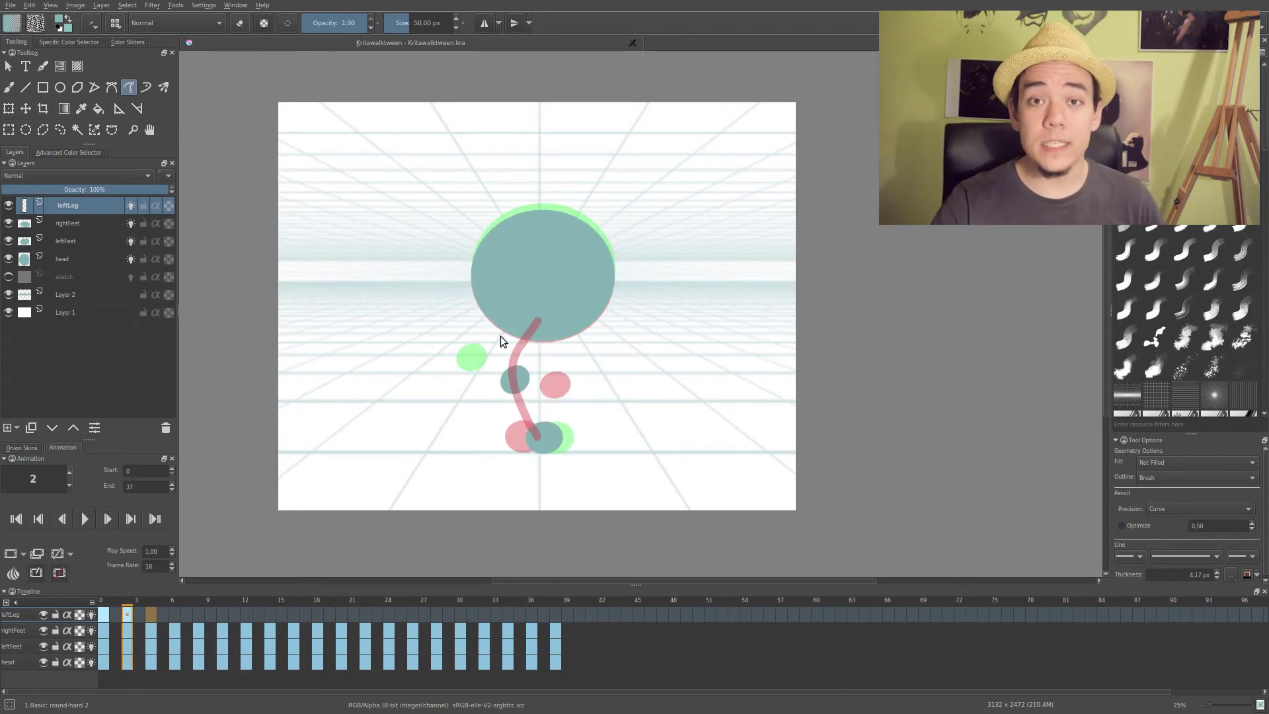
Draw the left leg on leftLeg frames 2, 4 and 6, connecting the head to the left foot.
{"action": "left_click_drag", "start_coordinate": [550, 428], "coordinate": [554, 435]}
{"action": "left_click", "coordinate": [150, 615]}
{"action": "mouse_move", "coordinate": [547, 309]}
{"action": "left_mouse_down"}
{"action": "mouse_move", "coordinate": [538, 377]}
{"action": "mouse_move", "coordinate": [572, 433]}
{"action": "left_mouse_up"}
{"action": "left_click", "coordinate": [175, 615]}
{"action": "key", "text": "period"}
{"action": "key", "text": "period"}
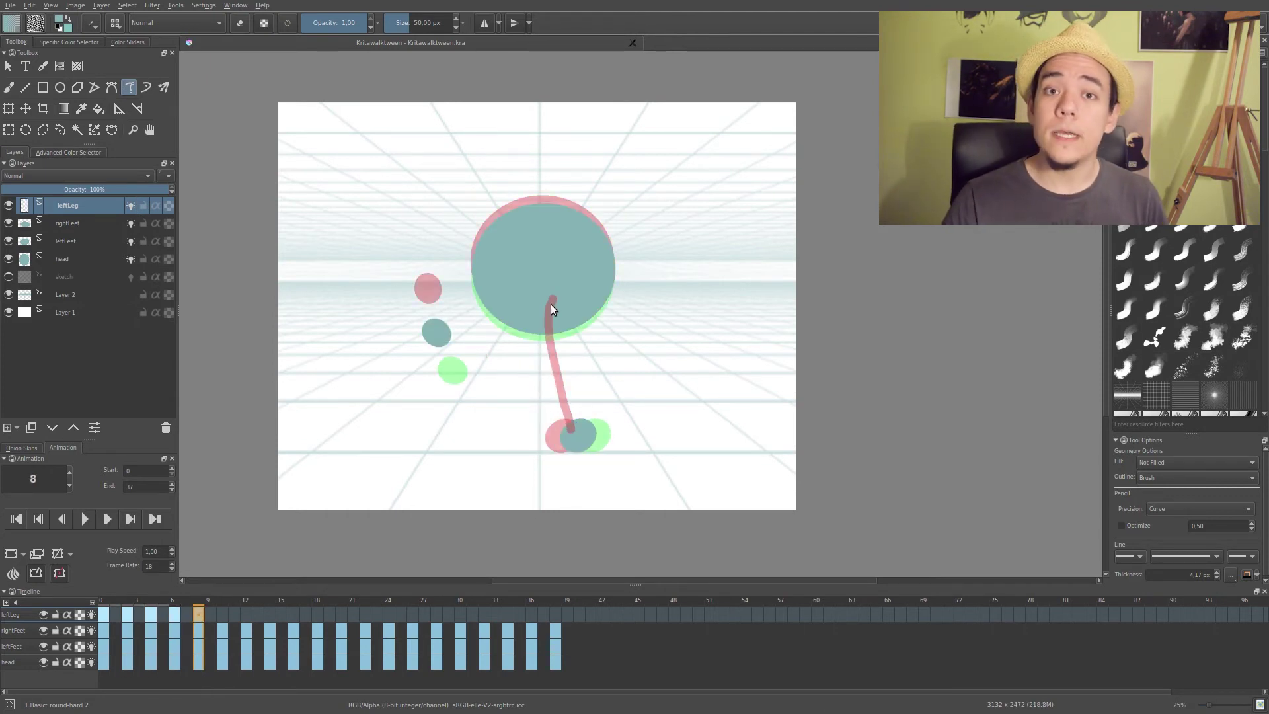
Draw the left leg on leftLeg frames 8, 10 and 12, following the foot to the right.
{"action": "left_click", "coordinate": [222, 615]}
{"action": "left_click", "coordinate": [10, 554]}
{"action": "key", "text": "period"}
{"action": "key", "text": "period"}
{"action": "left_click_drag", "start_coordinate": [552, 306], "coordinate": [612, 424]}
{"action": "key", "text": "period"}
{"action": "key", "text": "period"}
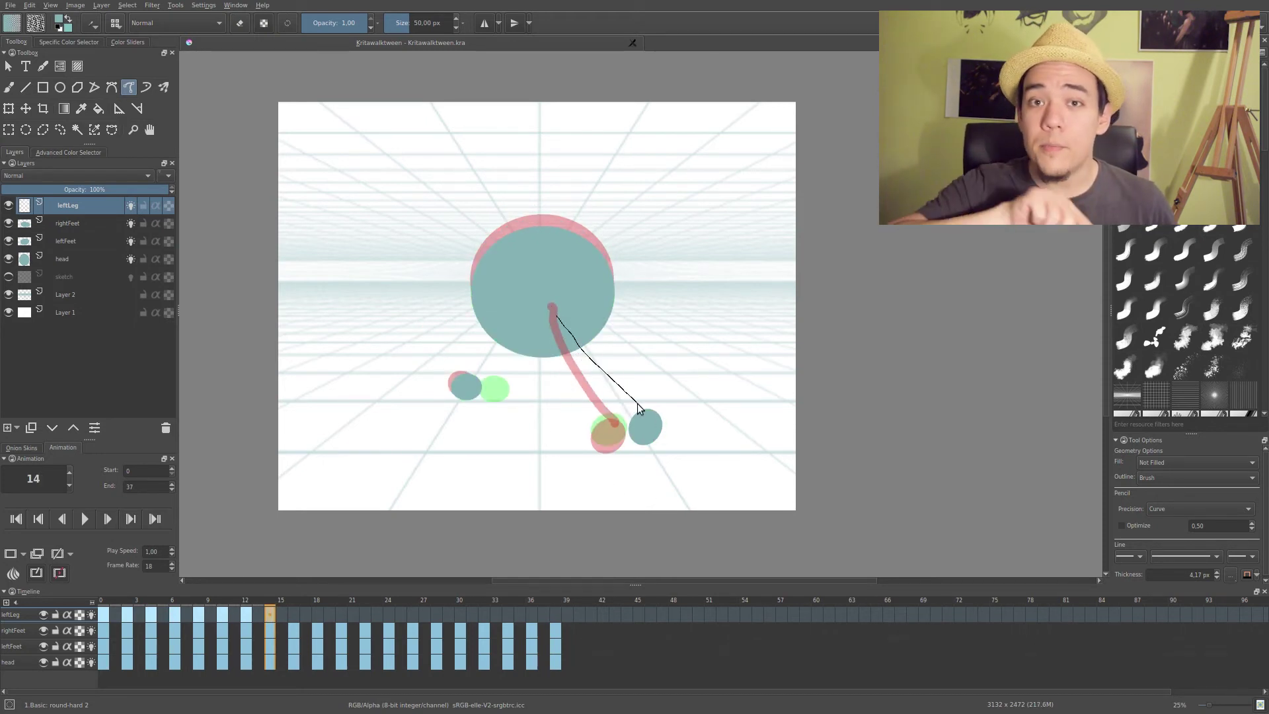
Play back the leg animation from frame 0 and check the foot positions at frames 16 and 18.
{"action": "left_click", "coordinate": [104, 615]}
{"action": "left_click", "coordinate": [85, 519]}
{"action": "left_click", "coordinate": [294, 617]}
{"action": "left_click", "coordinate": [316, 617]}
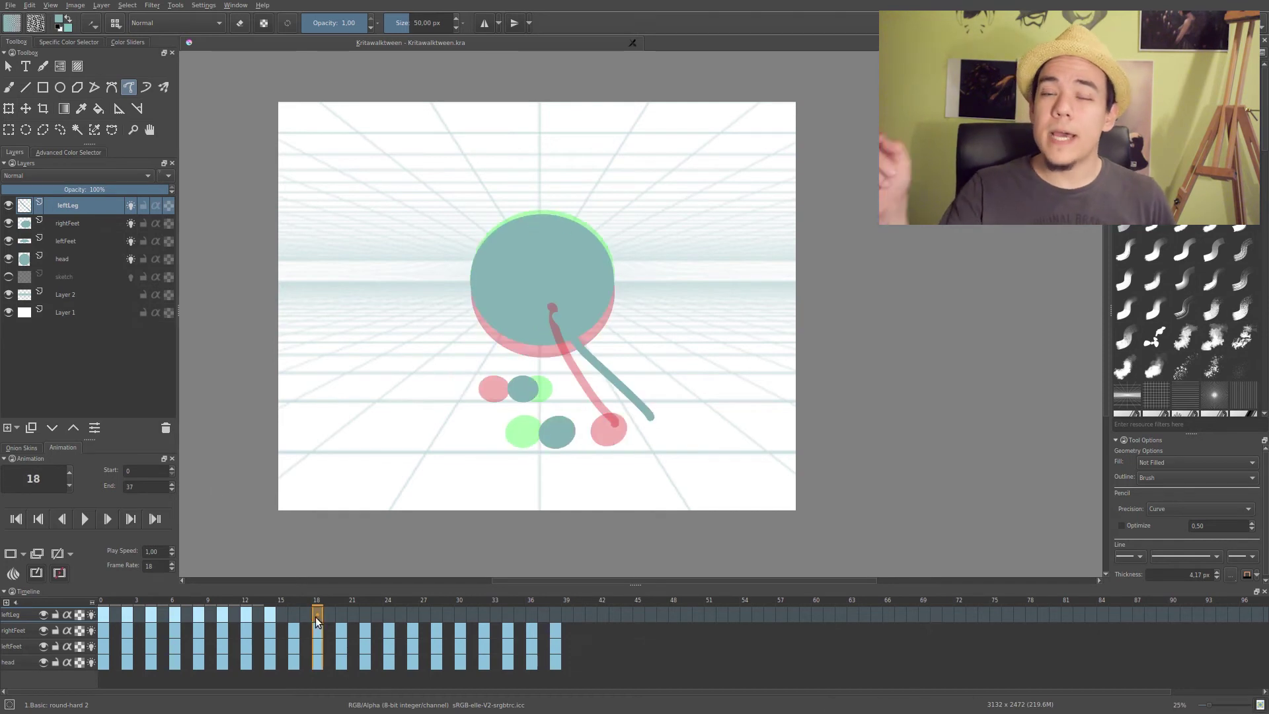
Draw the left leg on leftLeg frames 16 and 18, following the foot back to the left.
{"action": "left_click", "coordinate": [295, 615]}
{"action": "left_click", "coordinate": [10, 554]}
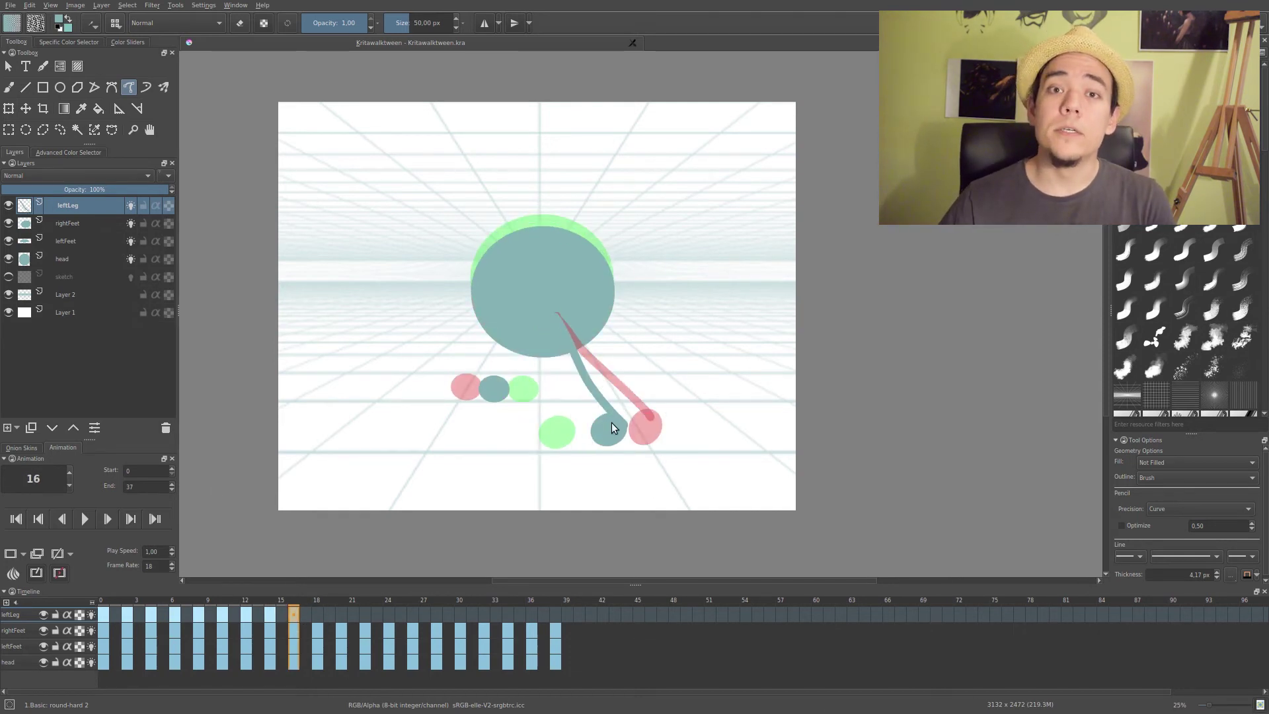
{"action": "key", "text": "period"}
{"action": "key", "text": "period"}
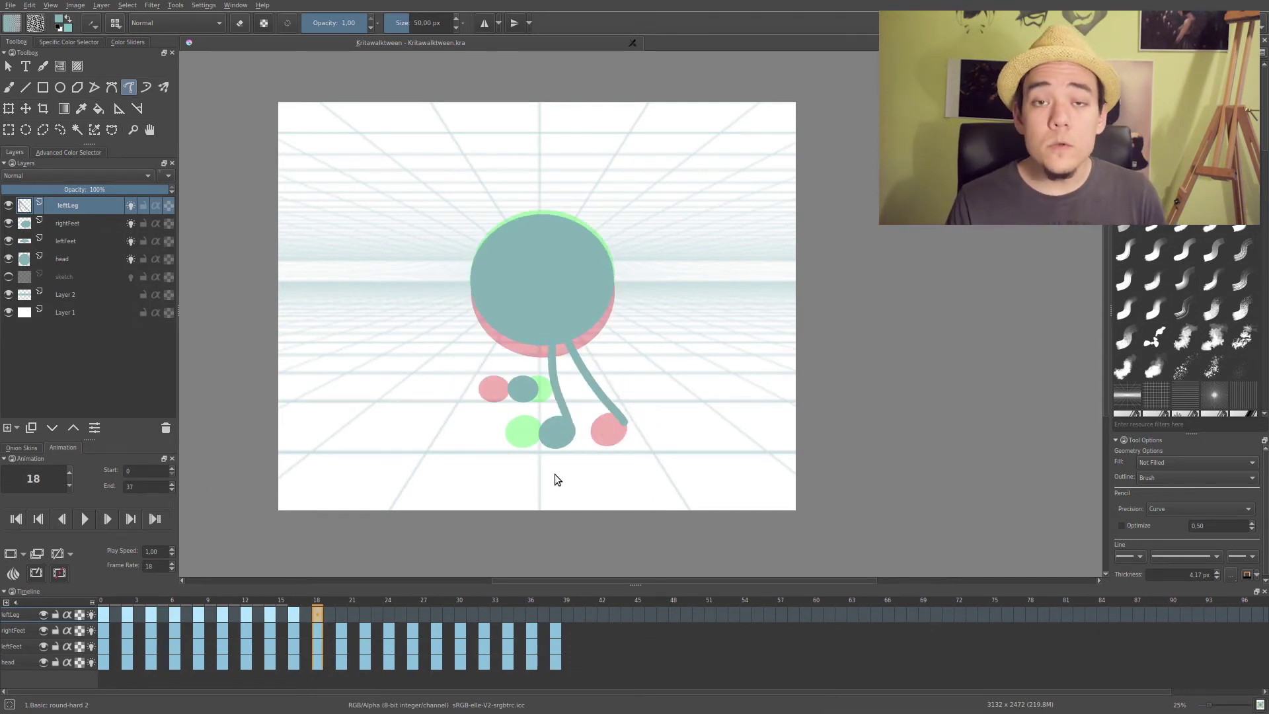
Draw the left leg on leftLeg frames 20, 22 and 24, connecting the head to the left foot.
{"action": "key", "text": "period"}
{"action": "key", "text": "period"}
{"action": "mouse_move", "coordinate": [554, 300]}
{"action": "left_mouse_down"}
{"action": "mouse_move", "coordinate": [534, 427]}
{"action": "mouse_move", "coordinate": [509, 423]}
{"action": "left_mouse_up"}
{"action": "key", "text": "period"}
{"action": "key", "text": "period"}
{"action": "left_click", "coordinate": [546, 299]}
{"action": "key", "text": "period"}
{"action": "key", "text": "period"}
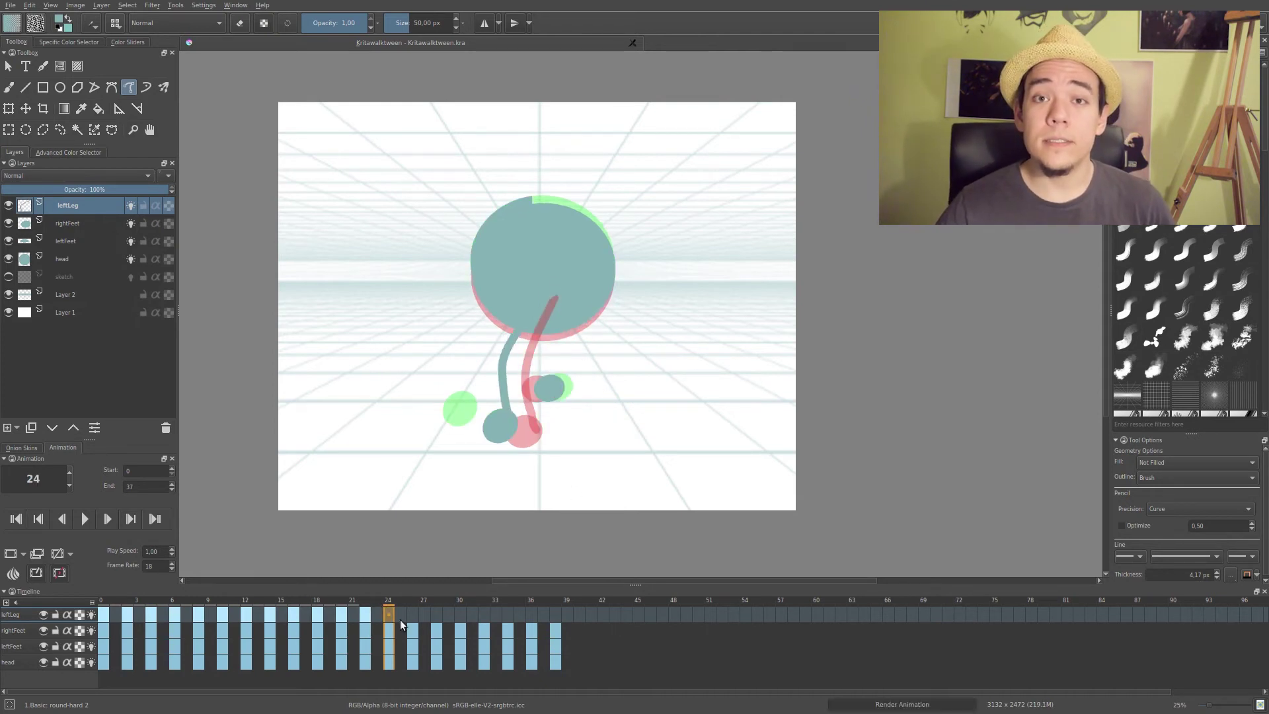
{"action": "left_click", "coordinate": [549, 294]}
{"action": "left_click_drag", "start_coordinate": [545, 293], "coordinate": [473, 405]}
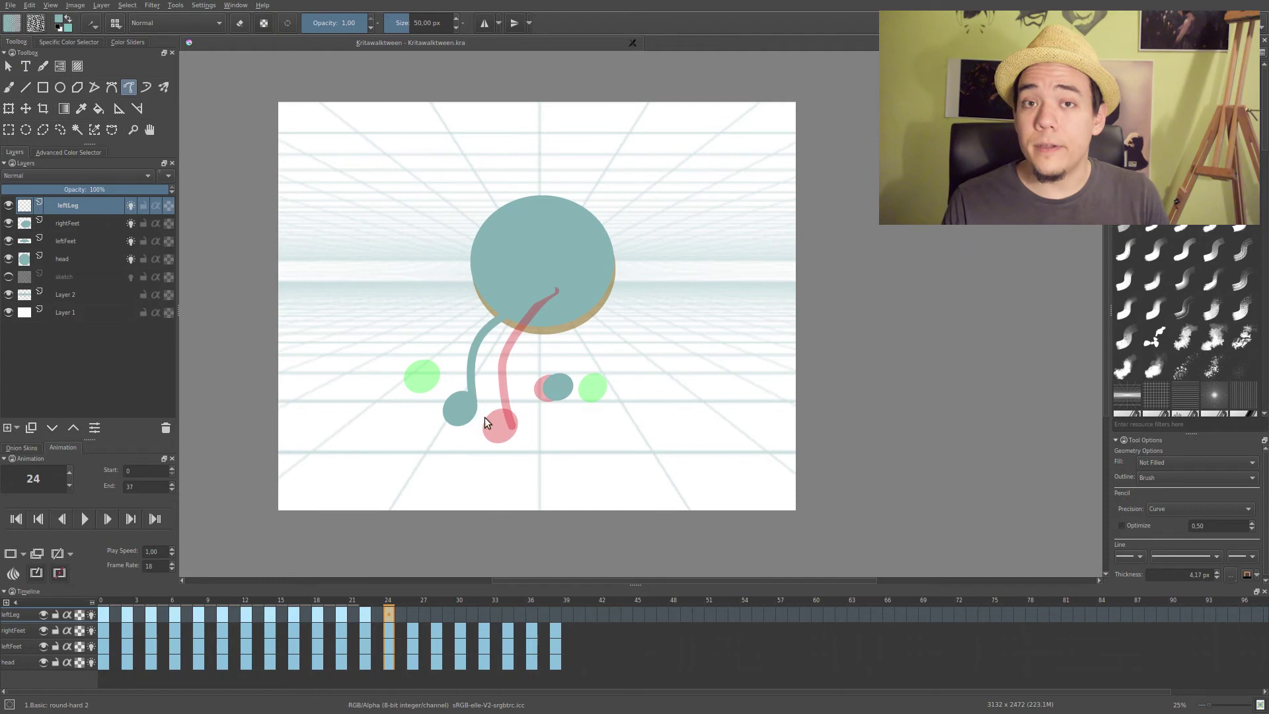
Draw the left leg on leftLeg frames 26 and 28, following the foot as it lifts behind the body.
{"action": "key", "text": "period"}
{"action": "key", "text": "period"}
{"action": "key", "text": "Delete"}
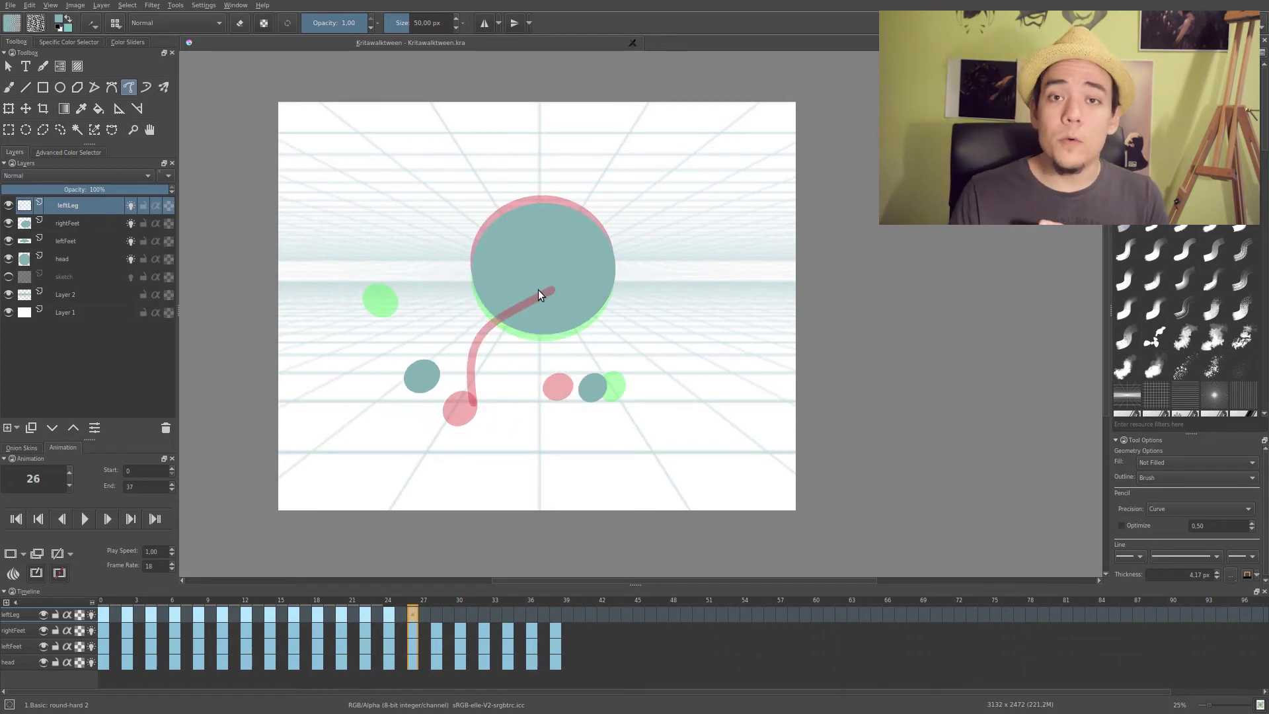
{"action": "key", "text": "Right"}
{"action": "key", "text": "Right"}
{"action": "left_click_drag", "start_coordinate": [539, 303], "coordinate": [391, 292]}
{"action": "left_click_drag", "start_coordinate": [466, 312], "coordinate": [533, 295]}
Draw the left leg on leftLeg frames 30, 32 and 34, following the foot down to the ground.
{"action": "mouse_move", "coordinate": [437, 601]}
{"action": "left_mouse_down"}
{"action": "mouse_move", "coordinate": [279, 586]}
{"action": "mouse_move", "coordinate": [537, 613]}
{"action": "mouse_move", "coordinate": [459, 614]}
{"action": "left_mouse_up"}
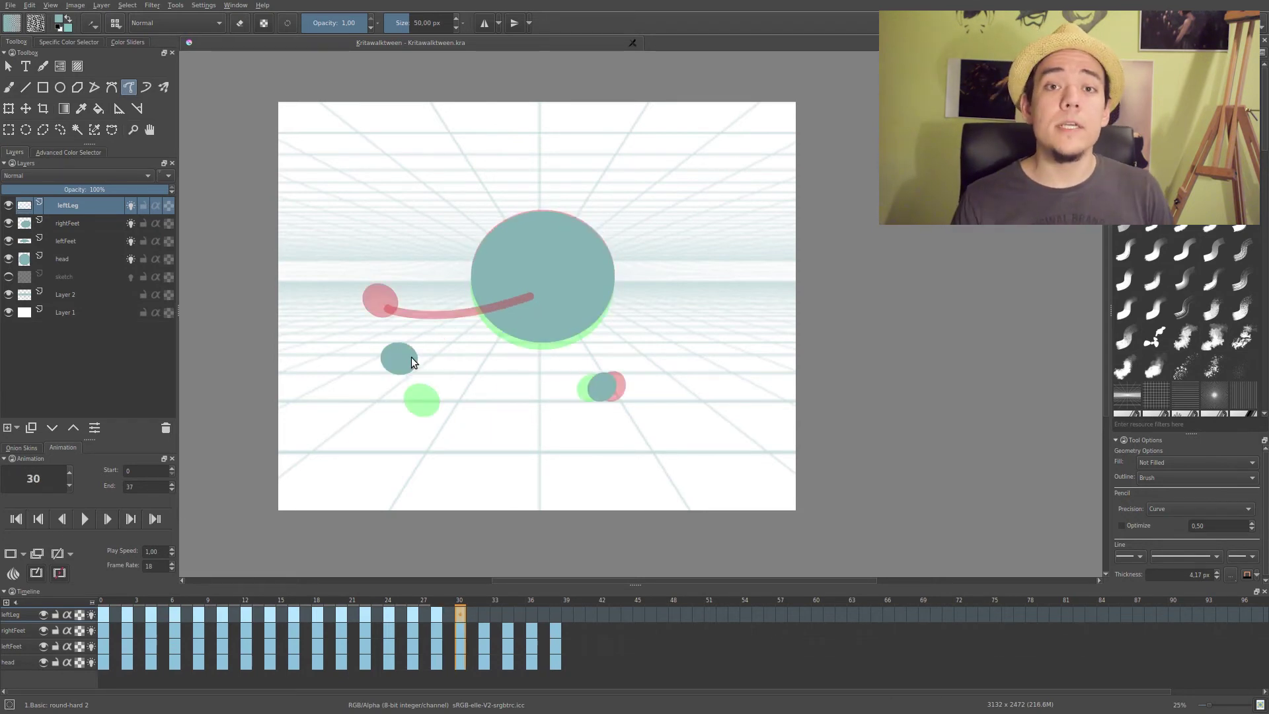
{"action": "left_click_drag", "start_coordinate": [463, 348], "coordinate": [534, 301]}
{"action": "key", "text": "Right"}
{"action": "key", "text": "Right"}
{"action": "left_click", "coordinate": [10, 554]}
{"action": "mouse_move", "coordinate": [435, 401]}
{"action": "left_mouse_down"}
{"action": "mouse_move", "coordinate": [537, 305]}
{"action": "mouse_move", "coordinate": [449, 434]}
{"action": "left_mouse_up"}
{"action": "key", "text": "Right"}
{"action": "key", "text": "Right"}
{"action": "left_click", "coordinate": [10, 554]}
Draw the left leg on leftLeg frames 36 and 38 to complete its cycle.
{"action": "left_click", "coordinate": [533, 611]}
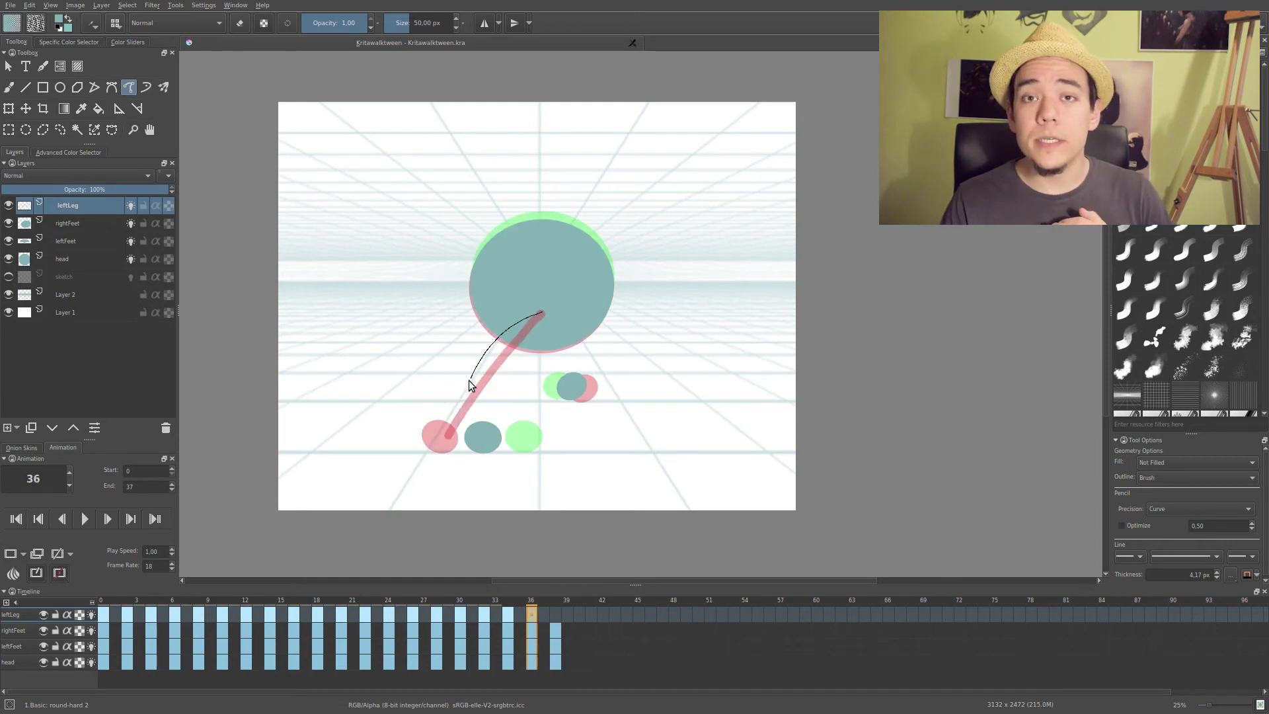
{"action": "key", "text": "period"}
{"action": "key", "text": "period"}
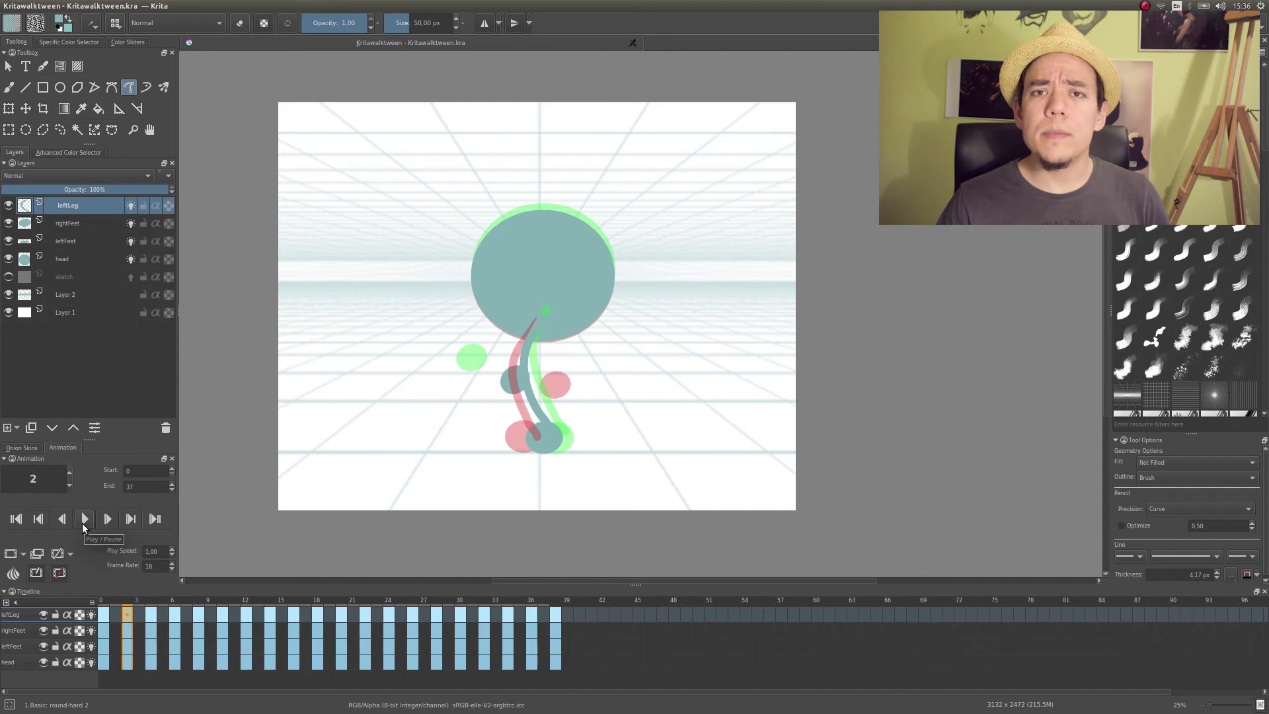
Play back the left-leg animation and step through its keyframes up to frame 16.
{"action": "left_click", "coordinate": [82, 522]}
{"action": "left_click", "coordinate": [84, 521]}
{"action": "left_click", "coordinate": [127, 522]}
{"action": "left_click", "coordinate": [126, 522]}
{"action": "left_click", "coordinate": [127, 522]}
{"action": "left_click", "coordinate": [127, 522]}
{"action": "left_click", "coordinate": [127, 522]}
{"action": "left_click", "coordinate": [126, 522]}
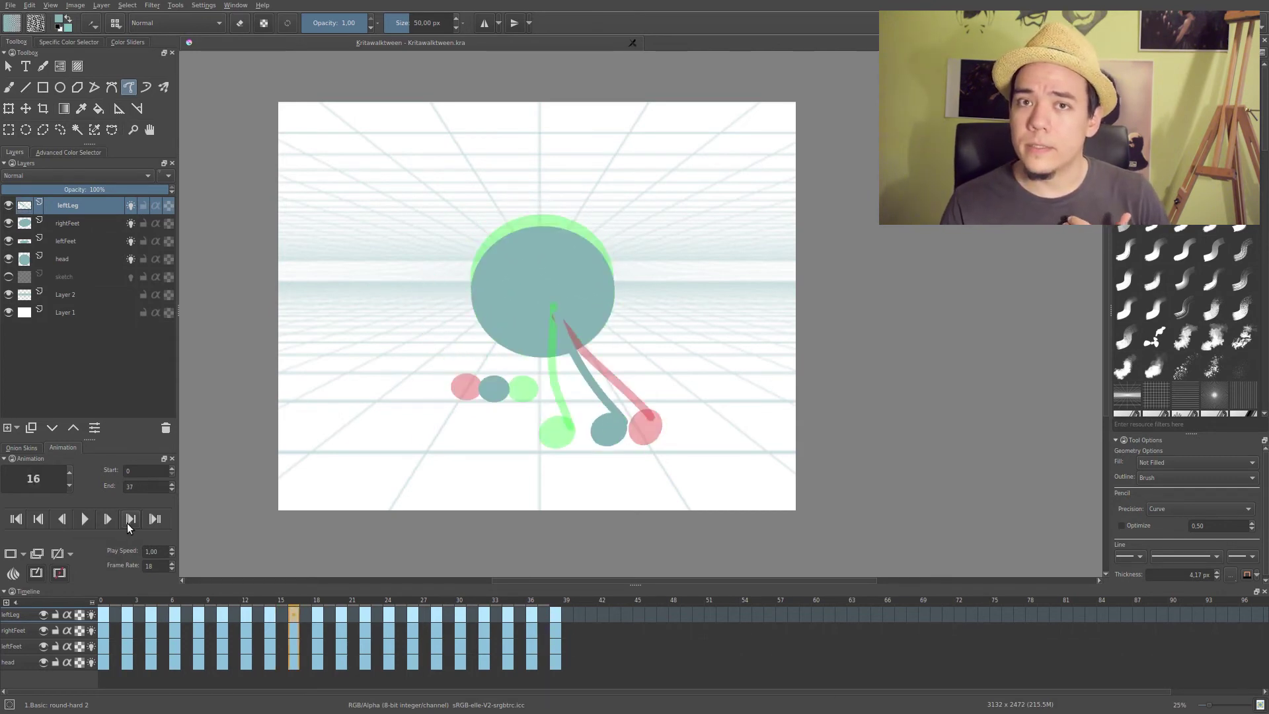
Erase the extra leg stroke from leftLeg frame 18, return to the freehand path tool and save the file.
{"action": "left_click", "coordinate": [315, 613]}
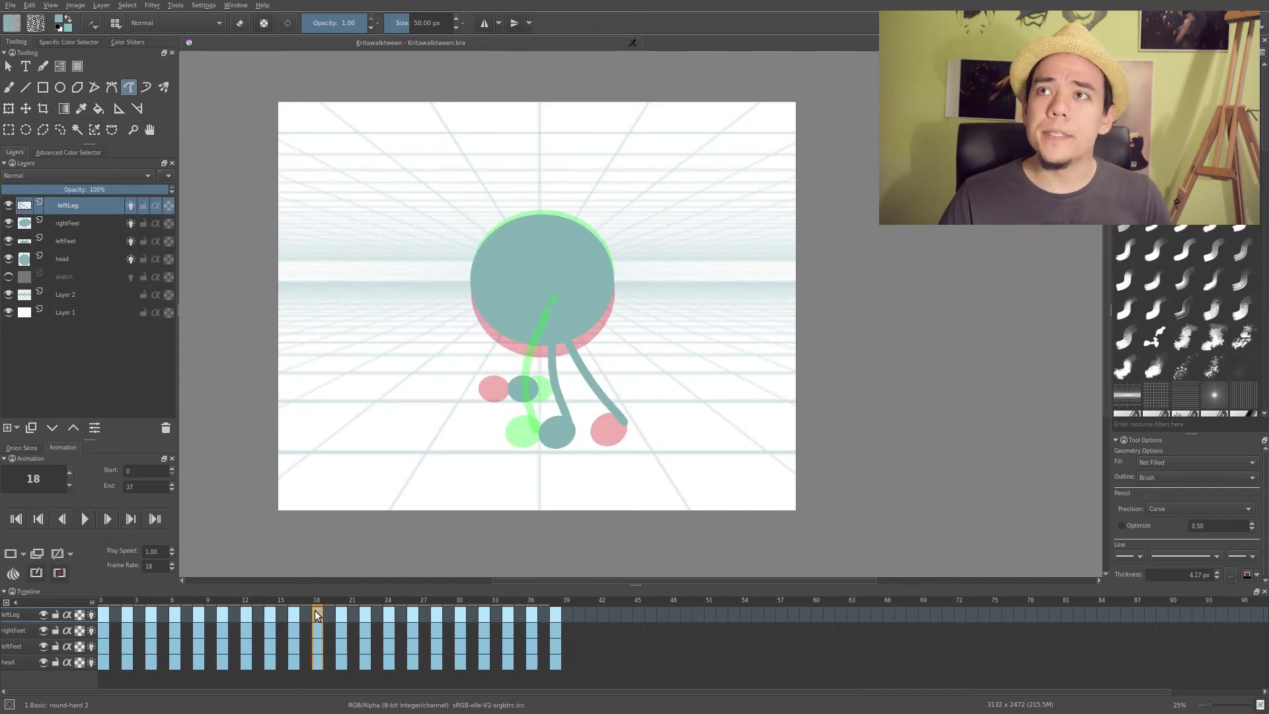
{"action": "left_click", "coordinate": [11, 90]}
{"action": "key", "text": "e"}
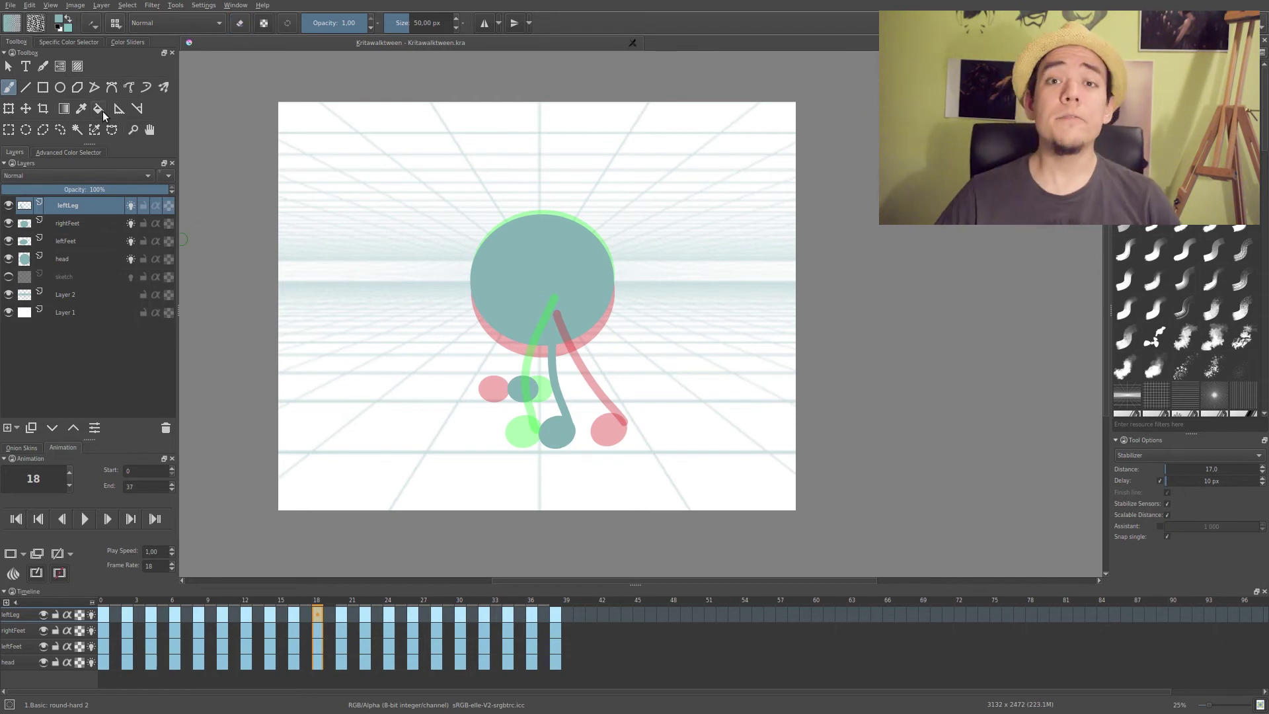
{"action": "left_click", "coordinate": [129, 88]}
{"action": "key", "text": "ctrl+s"}
Play back the left-leg animation from frame 0.
{"action": "left_click", "coordinate": [341, 615]}
{"action": "left_click", "coordinate": [104, 615]}
{"action": "left_click", "coordinate": [84, 520]}
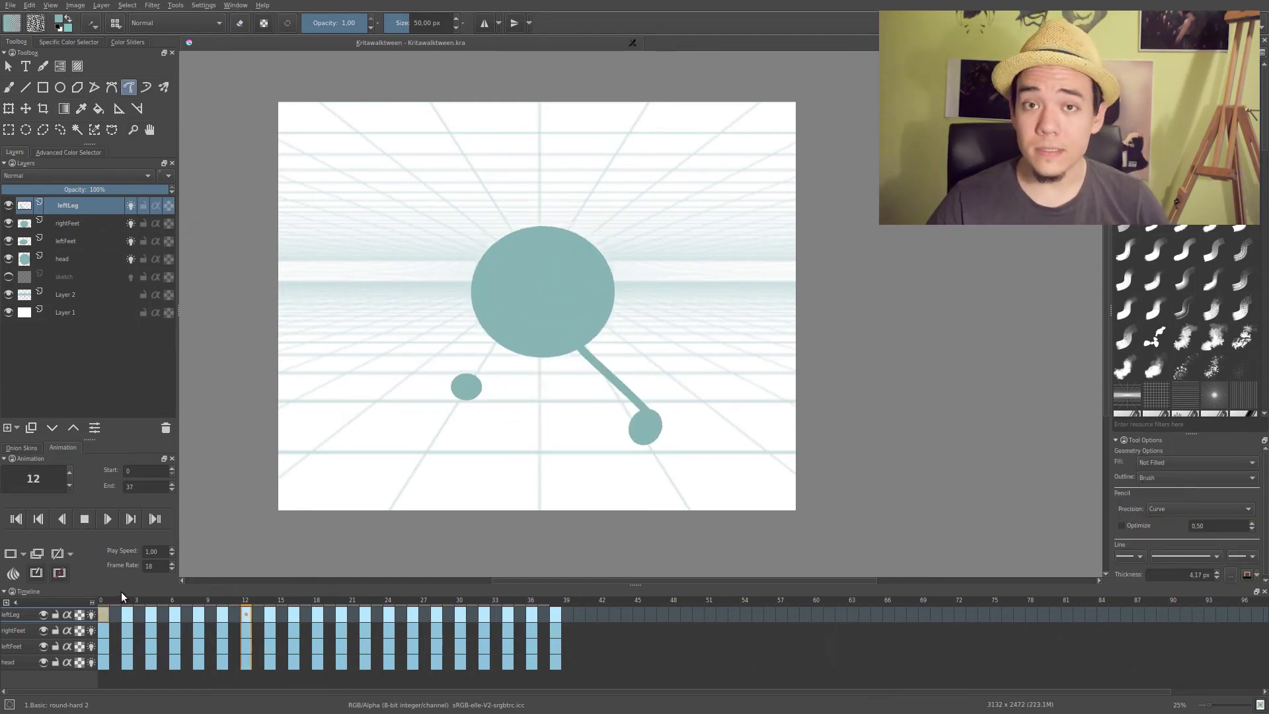
{"action": "left_click", "coordinate": [84, 520]}
Compare leftLeg frames 36, 38 and 0 to check the transition where the walk cycle loops.
{"action": "left_click", "coordinate": [555, 615]}
{"action": "left_click", "coordinate": [532, 615]}
{"action": "left_click", "coordinate": [555, 615]}
{"action": "left_click", "coordinate": [103, 615]}
{"action": "left_click", "coordinate": [555, 615]}
{"action": "left_click", "coordinate": [104, 614]}
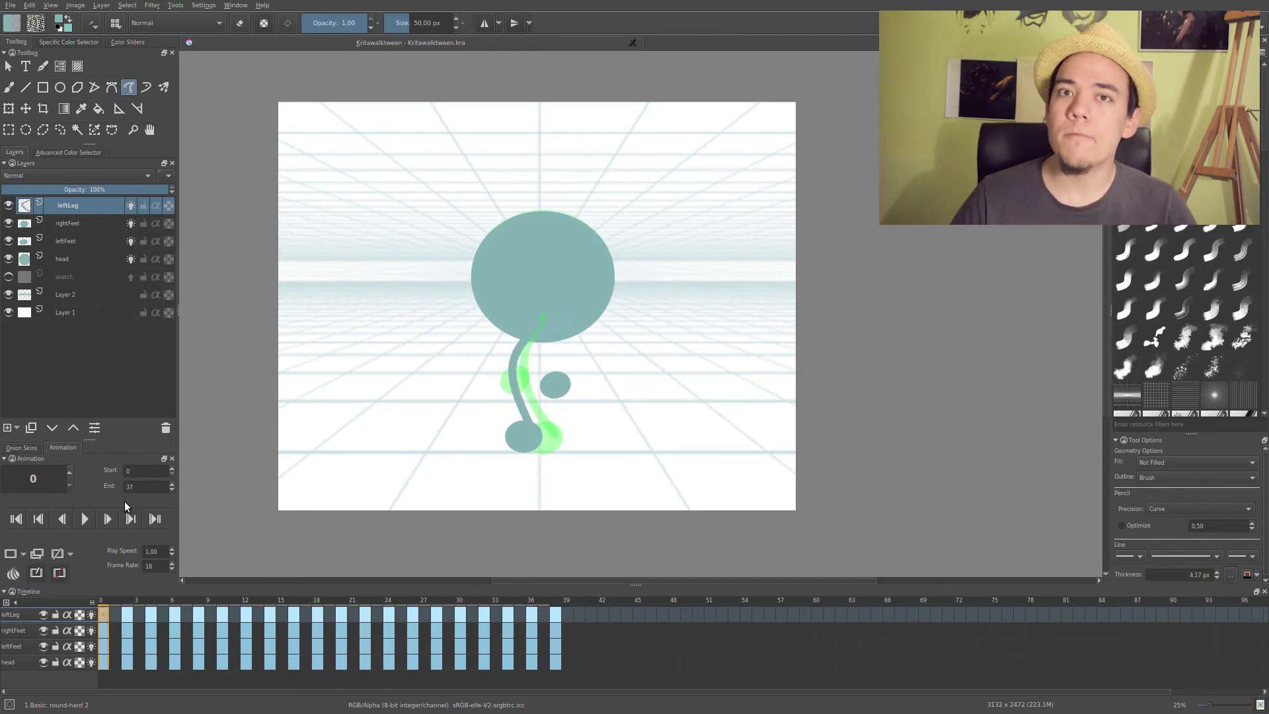
Set the playback range to frames 2 through 40 and play back the walk cycle.
{"action": "scroll", "coordinate": [172, 483], "scroll_direction": "up", "scroll_amount": 3}
{"action": "left_click", "coordinate": [89, 518]}
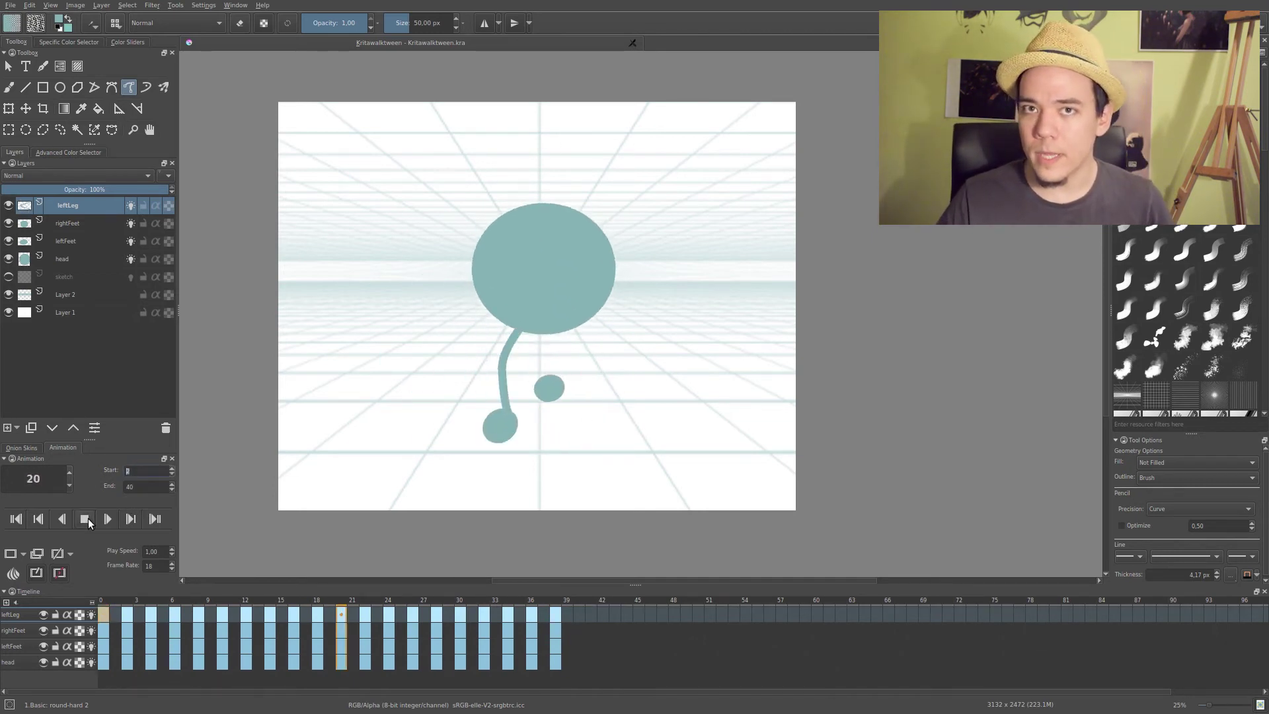
{"action": "left_click", "coordinate": [89, 518]}
Redraw the left leg on leftLeg frames 16 and 18 with a stronger knee bend, clearing the old strokes first.
{"action": "left_click", "coordinate": [474, 622]}
{"action": "left_click", "coordinate": [389, 621]}
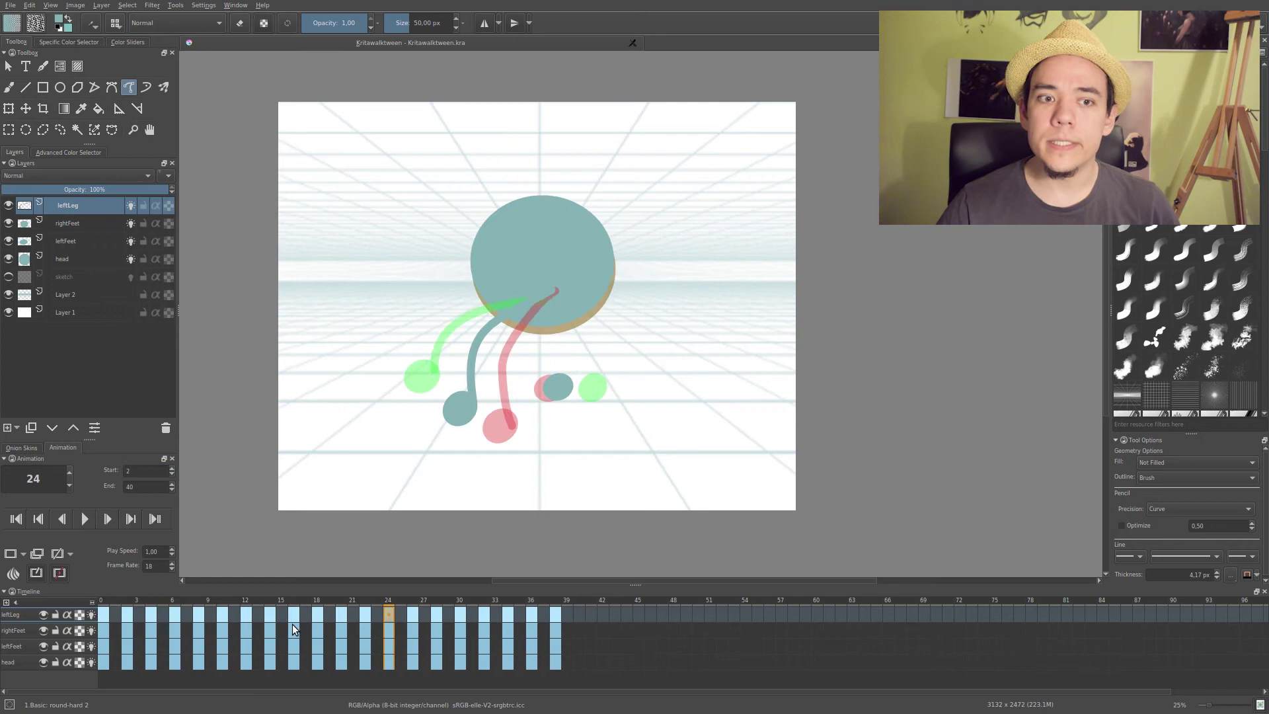
{"action": "left_click", "coordinate": [292, 620]}
{"action": "left_click", "coordinate": [318, 619]}
{"action": "key", "text": "Delete"}
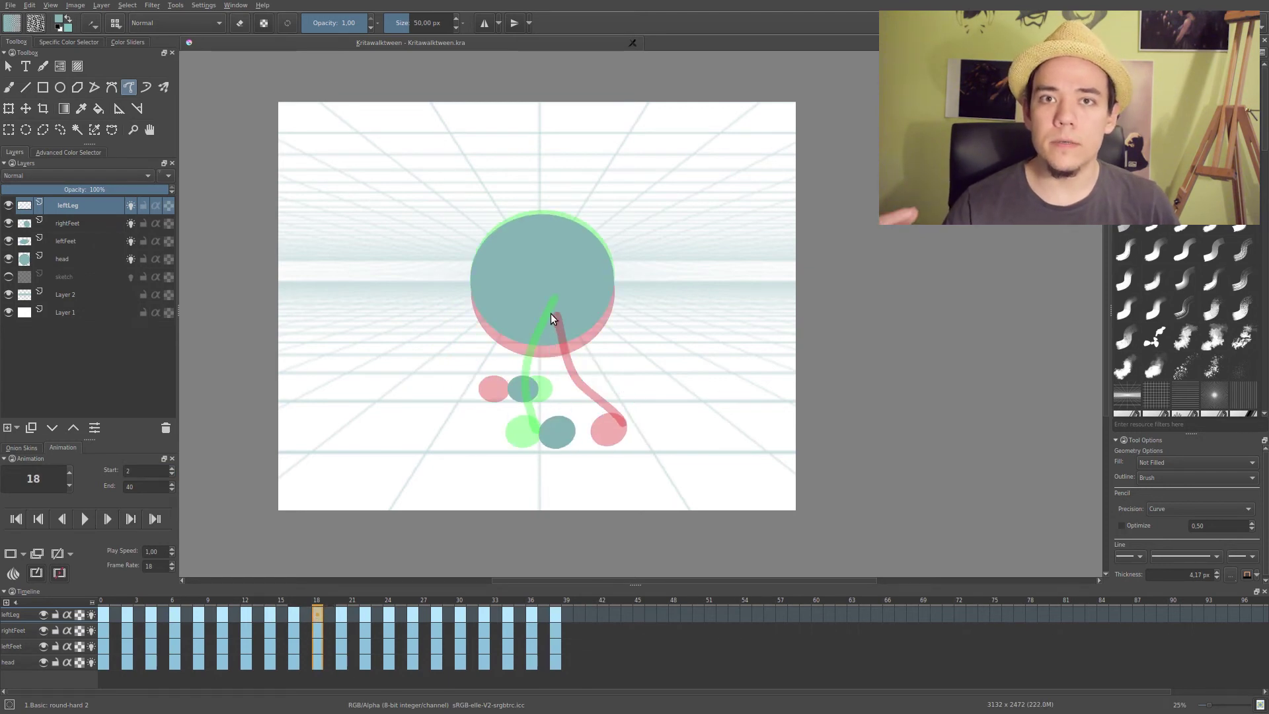
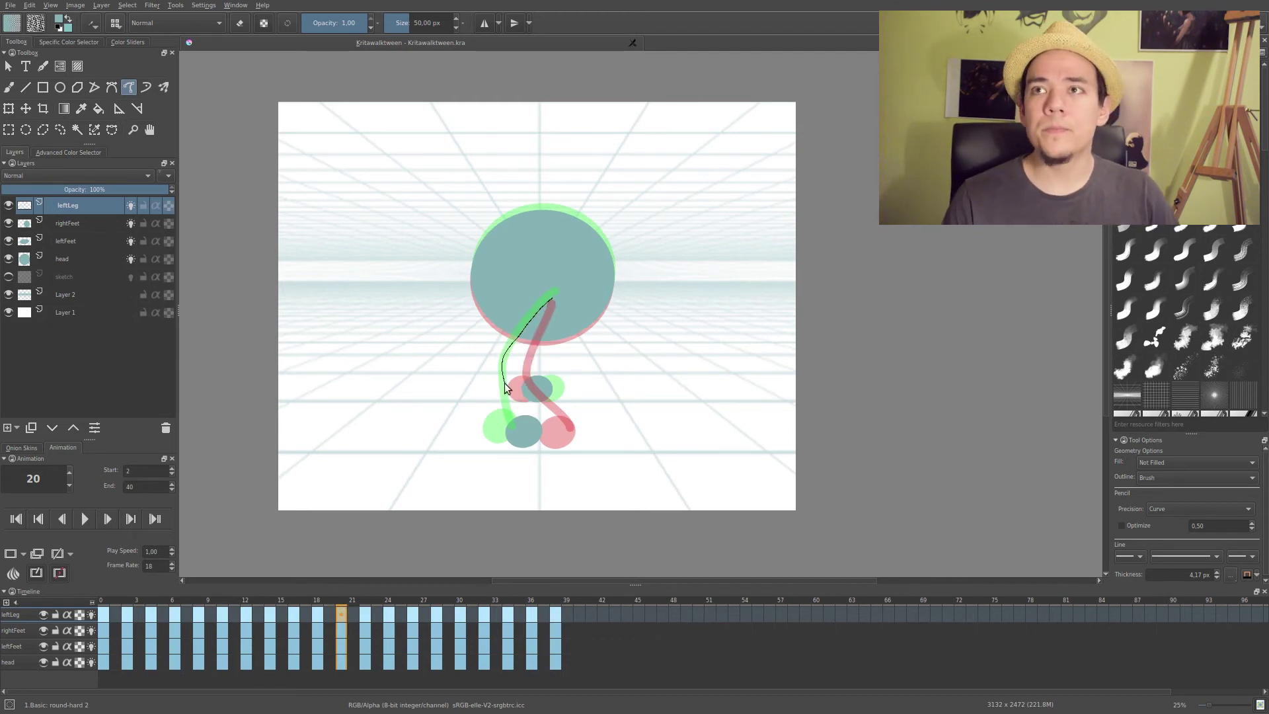
Redraw the left leg on leftLeg frames 20, 22 and 24 with a stronger knee bend.
{"action": "left_click_drag", "start_coordinate": [502, 371], "coordinate": [471, 400]}
{"action": "key", "text": "alt+period"}
{"action": "left_click_drag", "start_coordinate": [473, 357], "coordinate": [471, 400]}
{"action": "key", "text": "alt+period"}
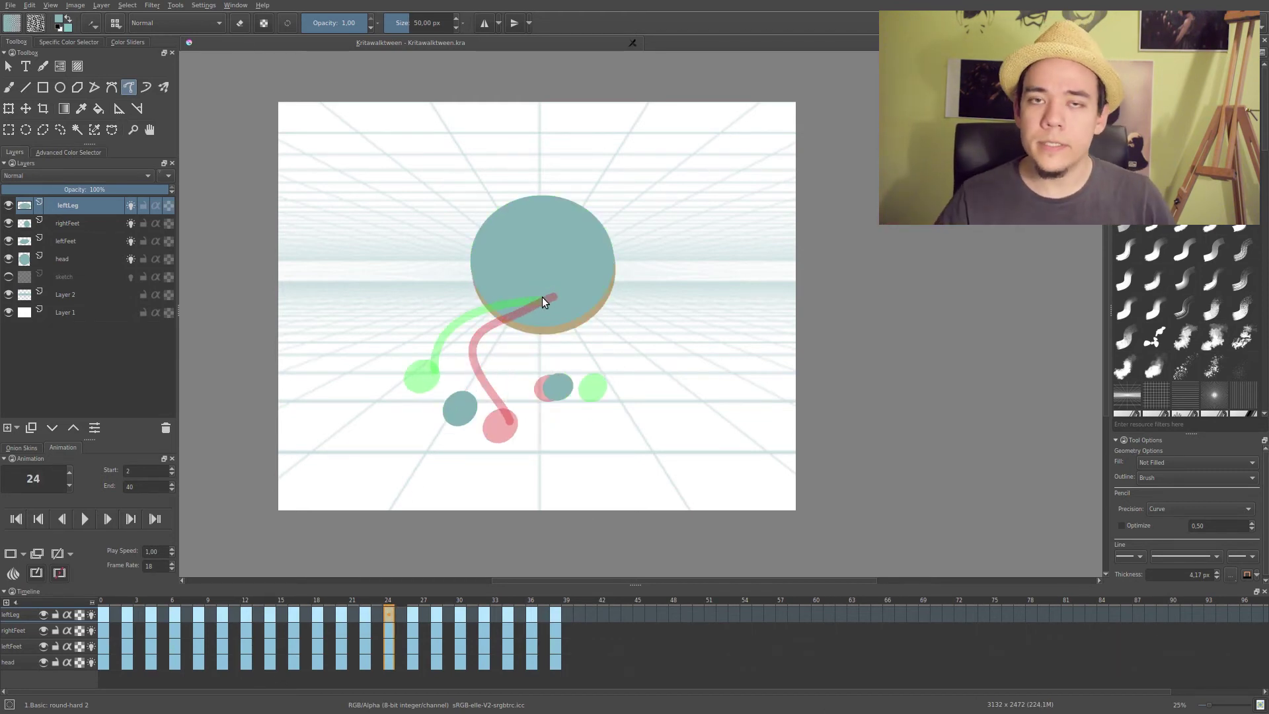
{"action": "key", "text": "Right"}
{"action": "key", "text": "Right"}
Save the file and play back the revised left-leg animation.
{"action": "key", "text": "ctrl+s"}
{"action": "left_click", "coordinate": [84, 519]}
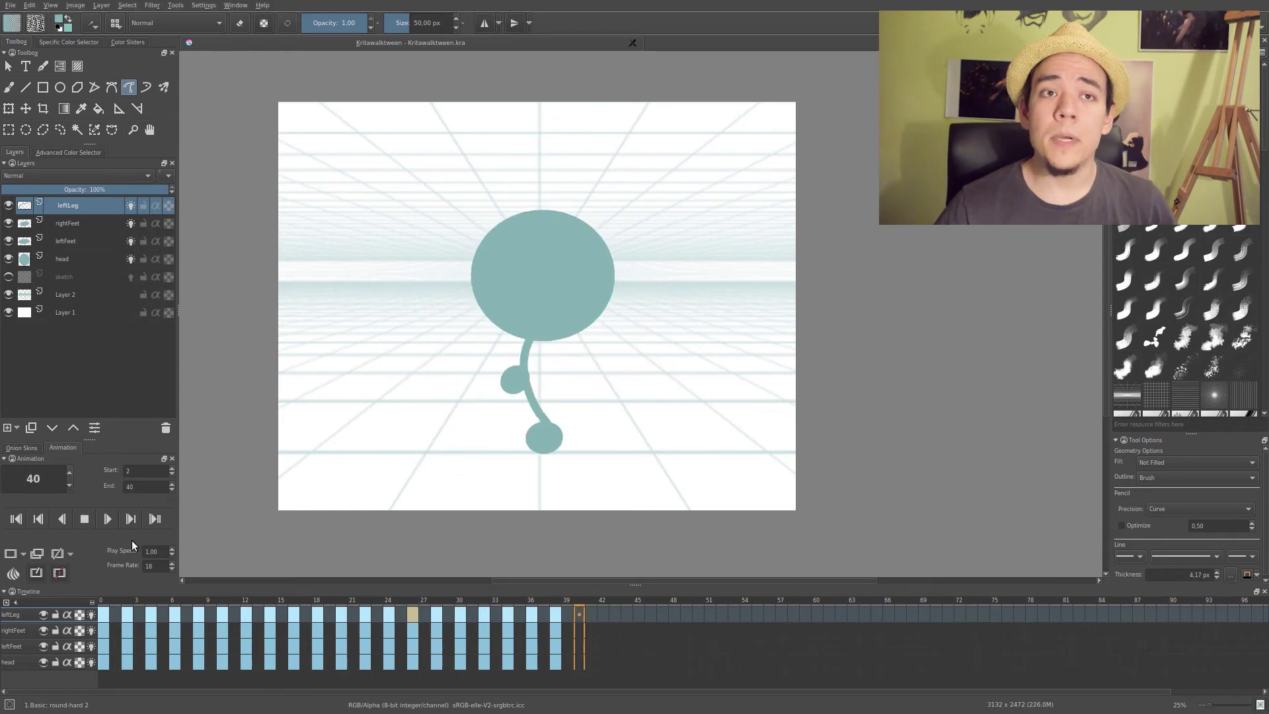
{"action": "left_click", "coordinate": [85, 519]}
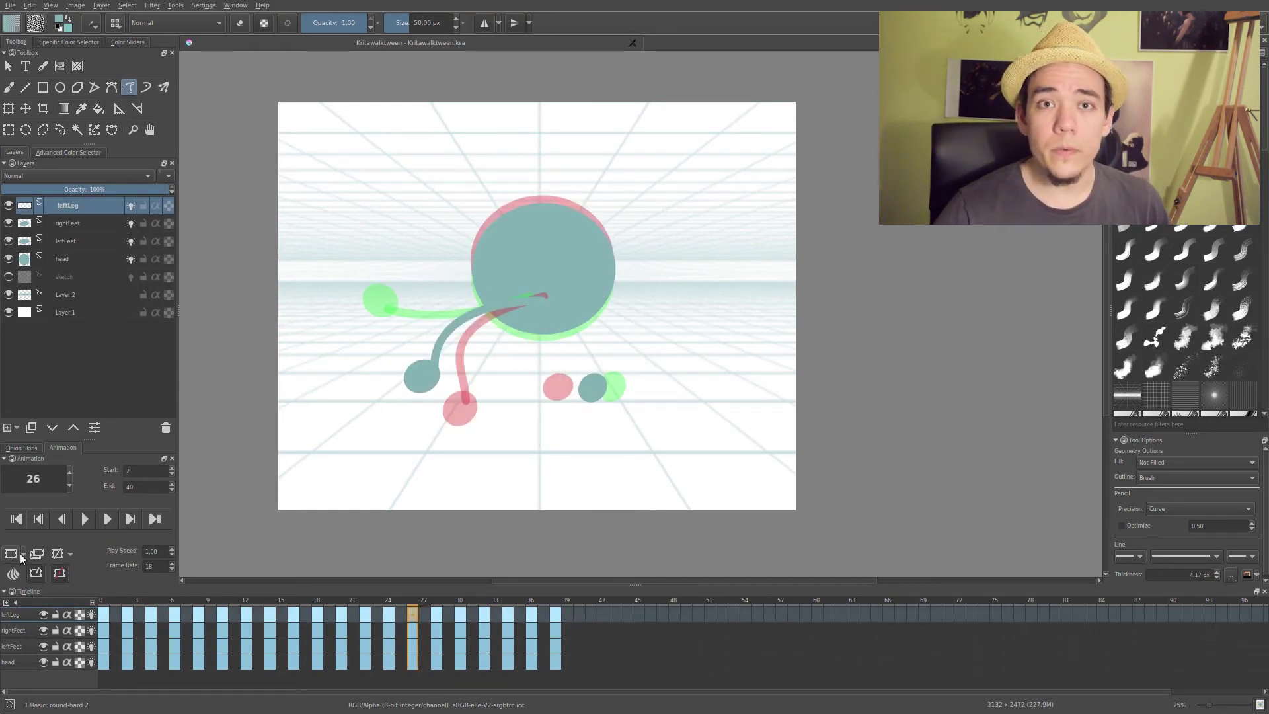
Add a new paint layer above leftLeg and name it rightLeg.
{"action": "key", "text": "Insert"}
{"action": "double_click", "coordinate": [68, 208]}
{"action": "type", "text": "rightLeg"}
{"action": "key", "text": "Return"}
Draw the right leg on rightLeg frames 0, 2, 4 and 6, connecting the head to the right foot.
{"action": "left_click", "coordinate": [103, 600]}
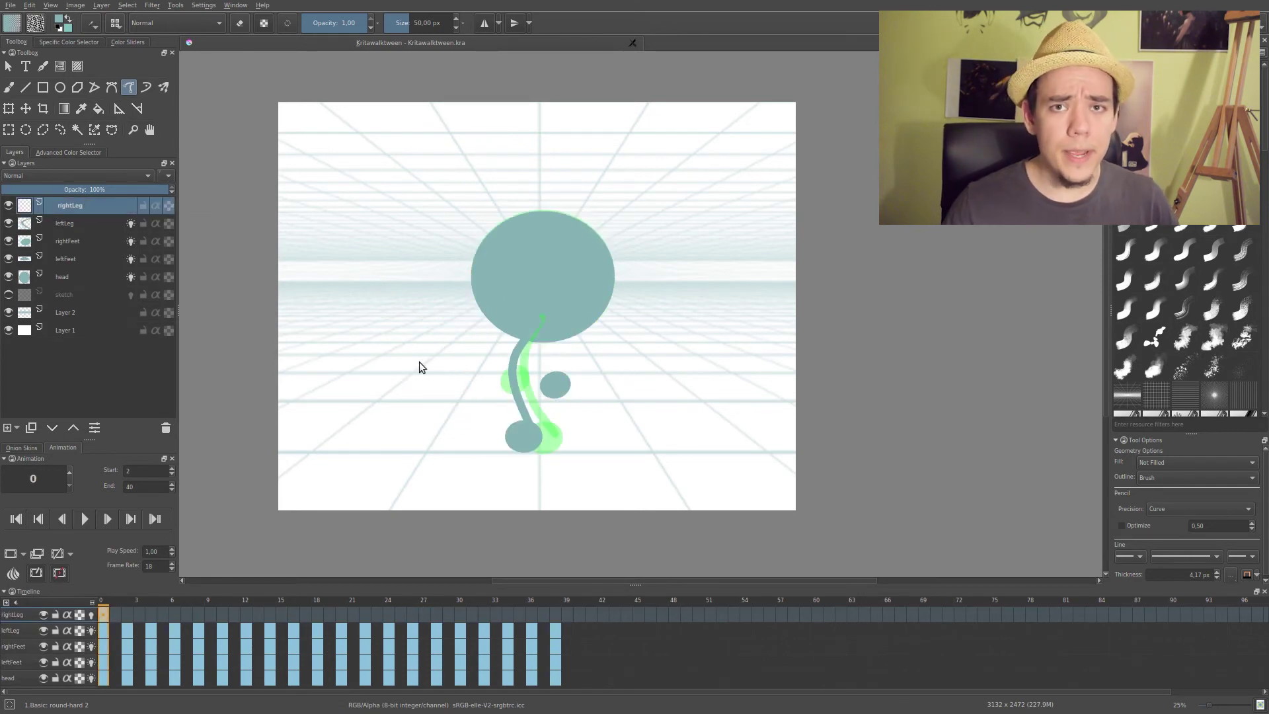
{"action": "left_click", "coordinate": [127, 615]}
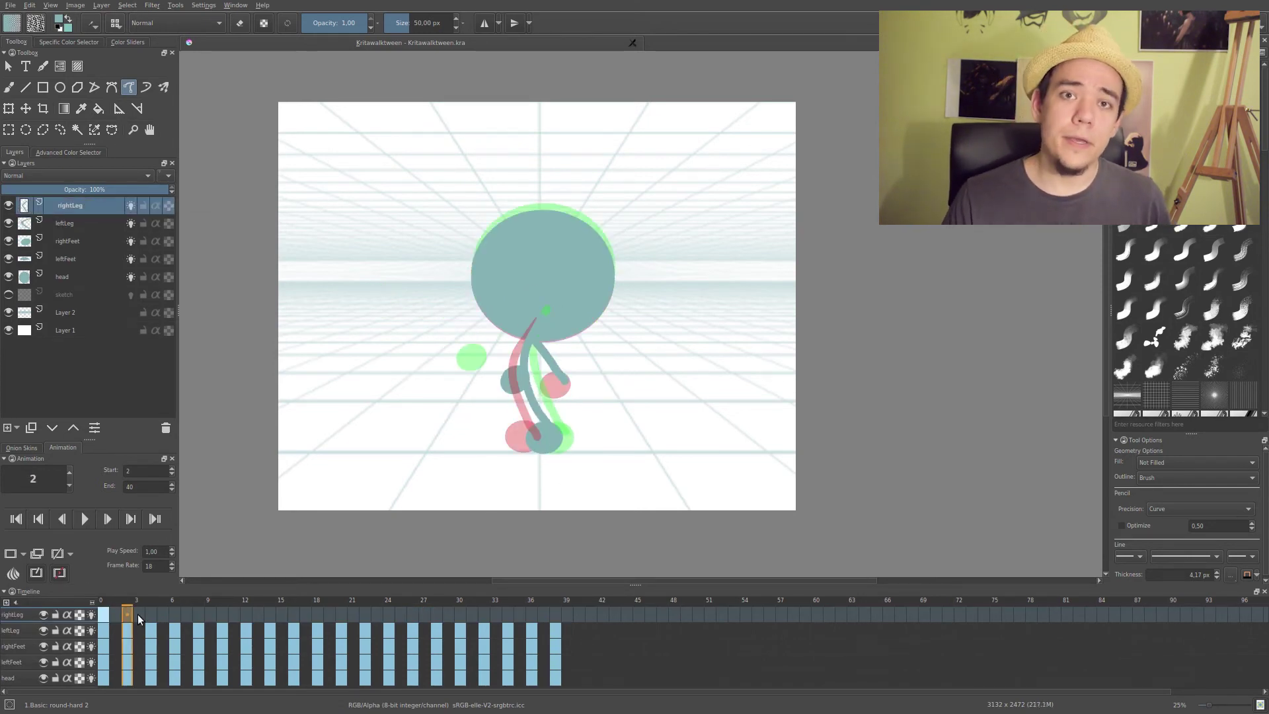
{"action": "left_click", "coordinate": [152, 616]}
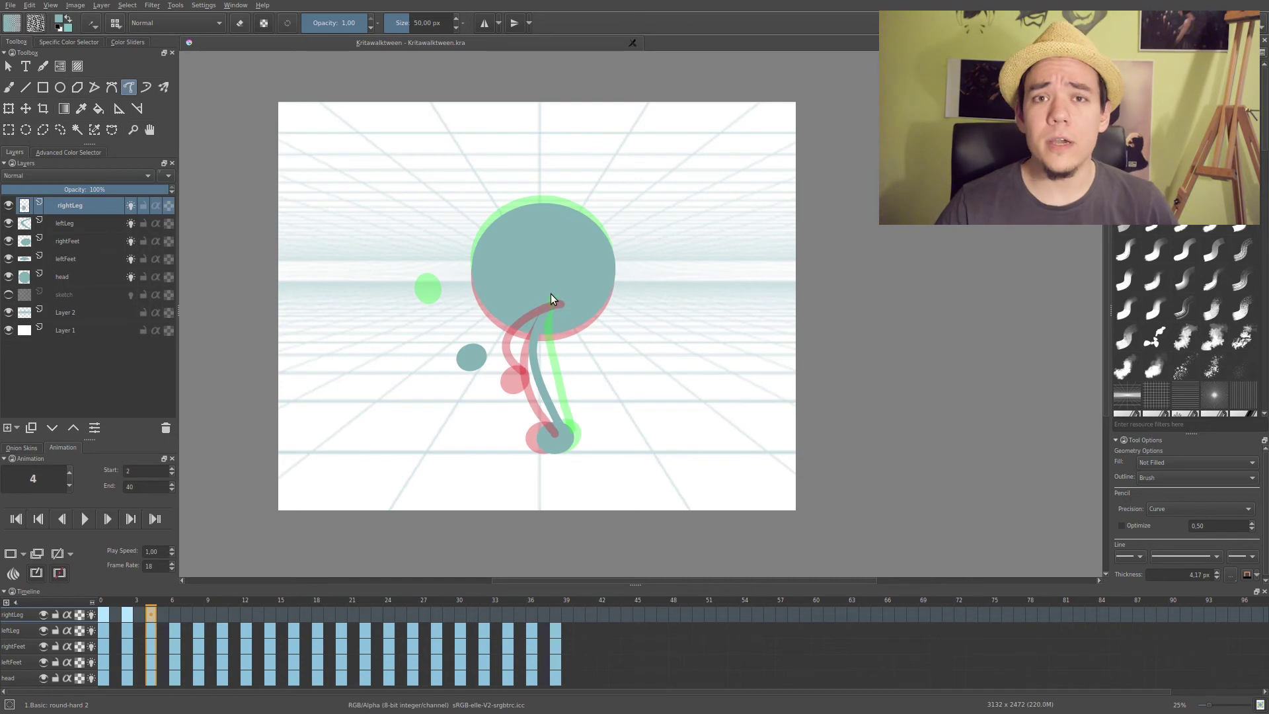
{"action": "key", "text": "Right"}
{"action": "key", "text": "Right"}
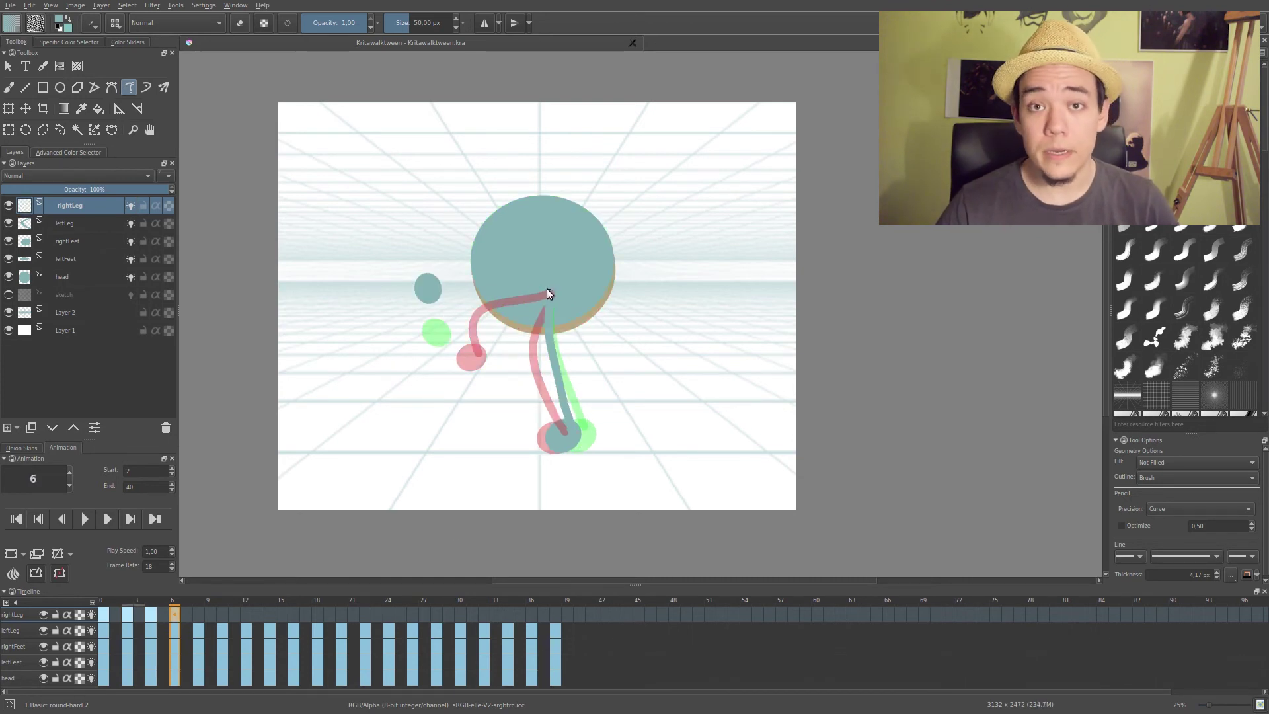
Draw the right leg on rightLeg frames 8, 10, 12 and 14, following the right foot downward.
{"action": "left_click", "coordinate": [200, 620]}
{"action": "left_click_drag", "start_coordinate": [446, 337], "coordinate": [541, 287]}
{"action": "left_click", "coordinate": [223, 615]}
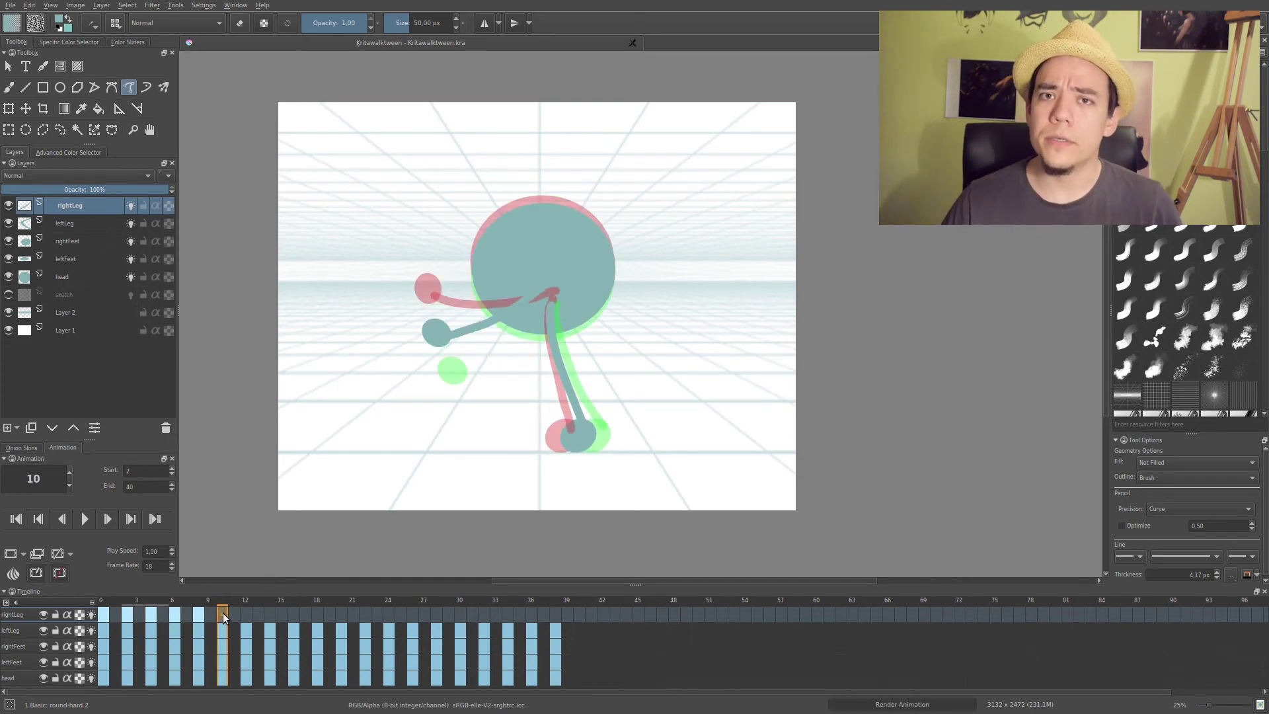
{"action": "left_click_drag", "start_coordinate": [465, 374], "coordinate": [545, 294]}
{"action": "left_click", "coordinate": [246, 615]}
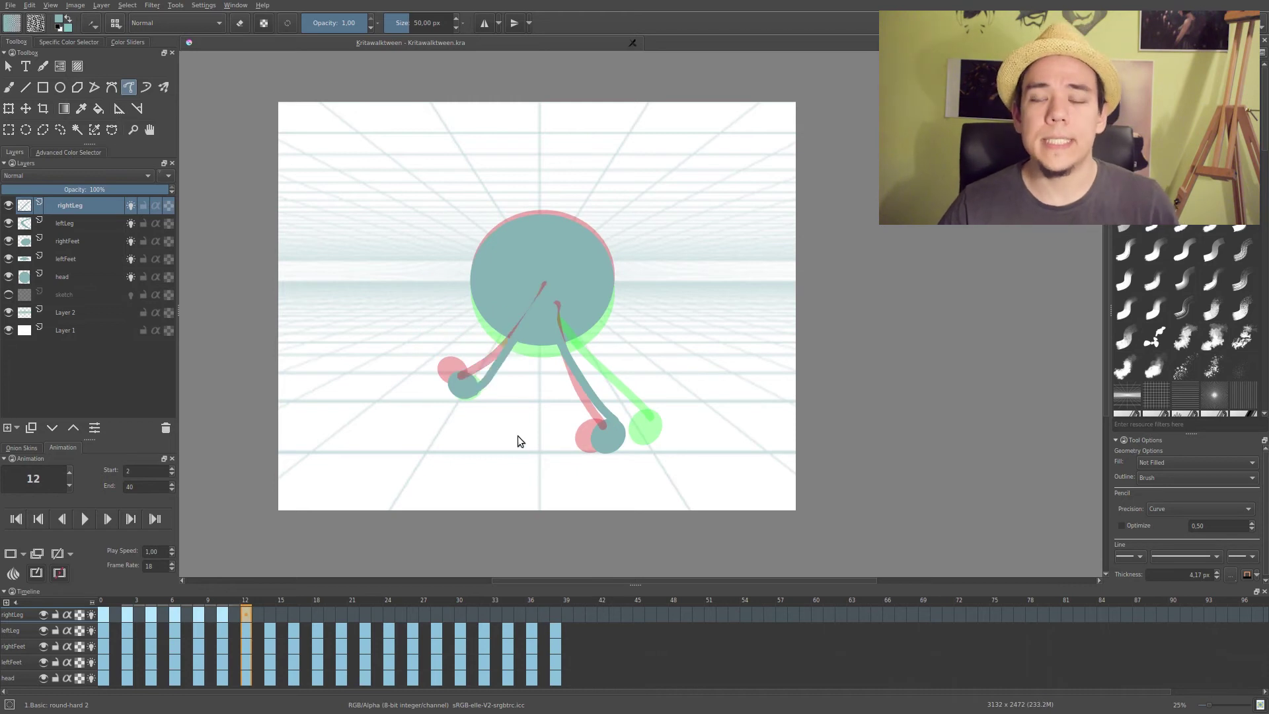
{"action": "key", "text": "Right"}
{"action": "key", "text": "Right"}
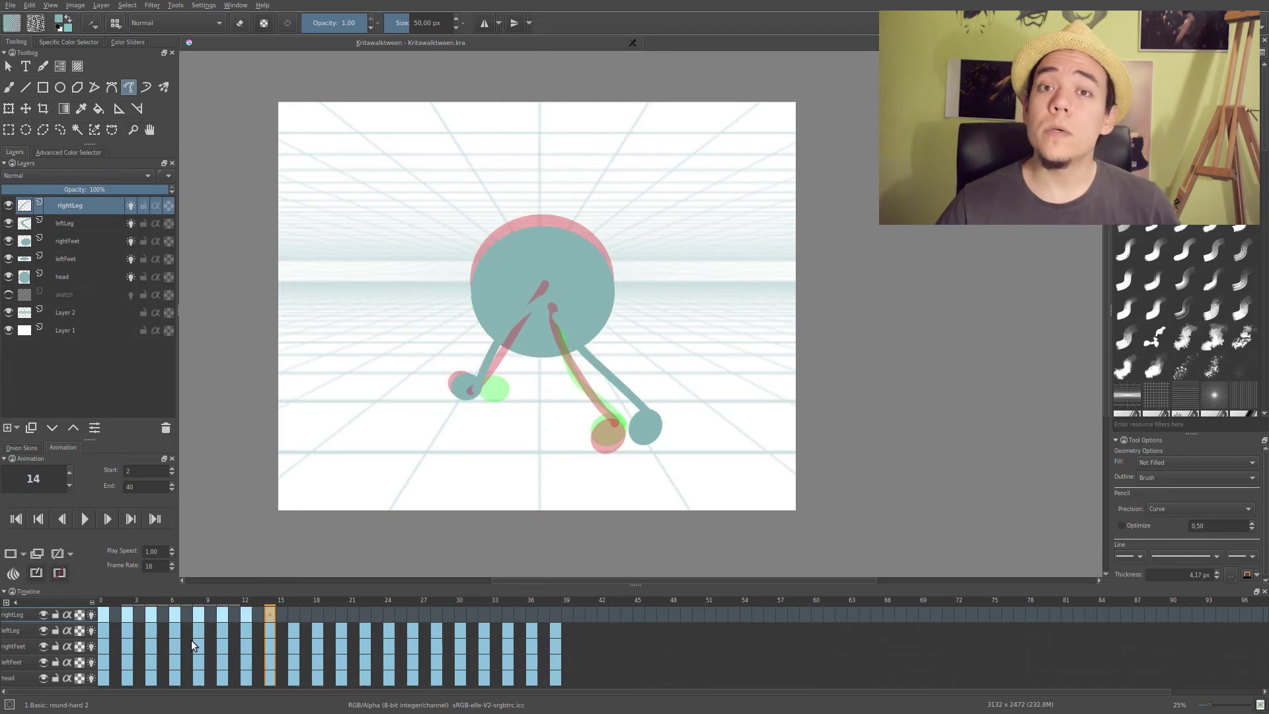
Draw the right leg on rightLeg frames 16, 18 and 20, following the foot beneath the head.
{"action": "key", "text": "Right"}
{"action": "key", "text": "Right"}
{"action": "key", "text": "Right"}
{"action": "key", "text": "Right"}
{"action": "mouse_move", "coordinate": [500, 373]}
{"action": "left_mouse_down"}
{"action": "mouse_move", "coordinate": [493, 381]}
{"action": "mouse_move", "coordinate": [554, 399]}
{"action": "left_mouse_up"}
{"action": "key", "text": "Right"}
{"action": "key", "text": "Right"}
Draw the right leg on rightLeg frames 22, 24 and 26, following the foot to the right.
{"action": "key", "text": "Right"}
{"action": "key", "text": "Right"}
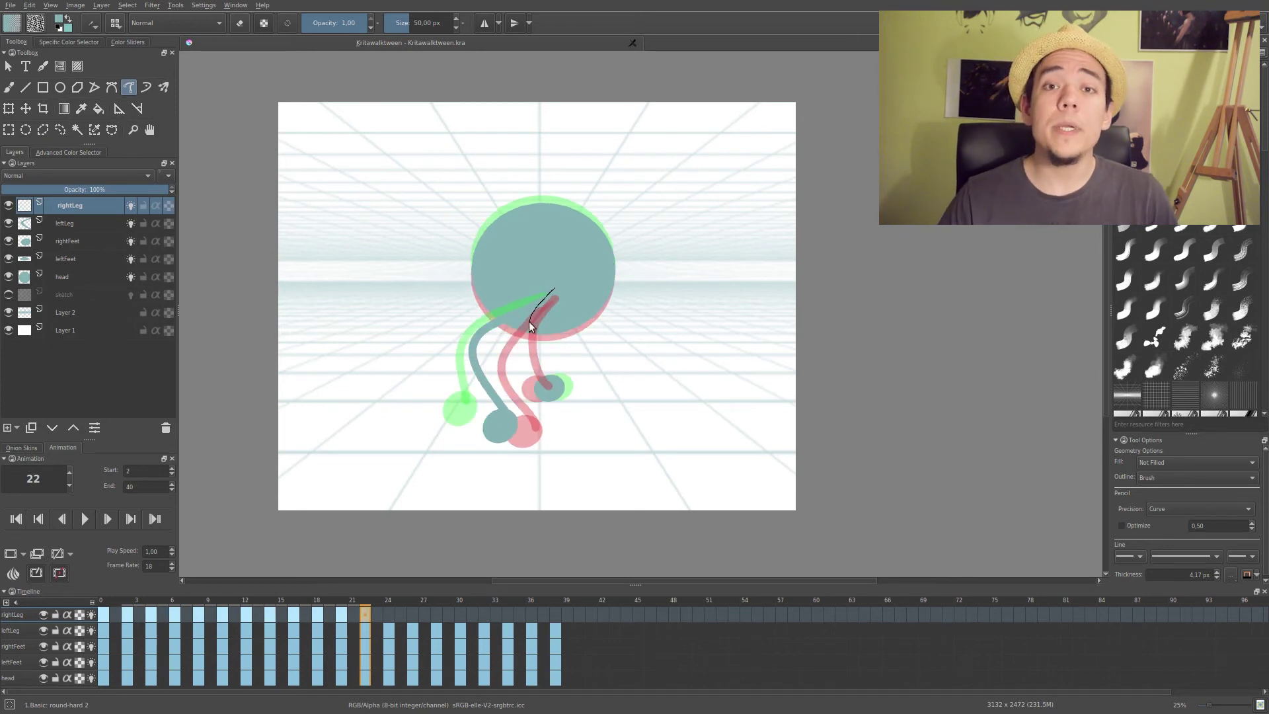
{"action": "left_click_drag", "start_coordinate": [539, 309], "coordinate": [506, 416]}
{"action": "key", "text": "Right"}
{"action": "key", "text": "Right"}
{"action": "key", "text": "Right"}
{"action": "key", "text": "Right"}
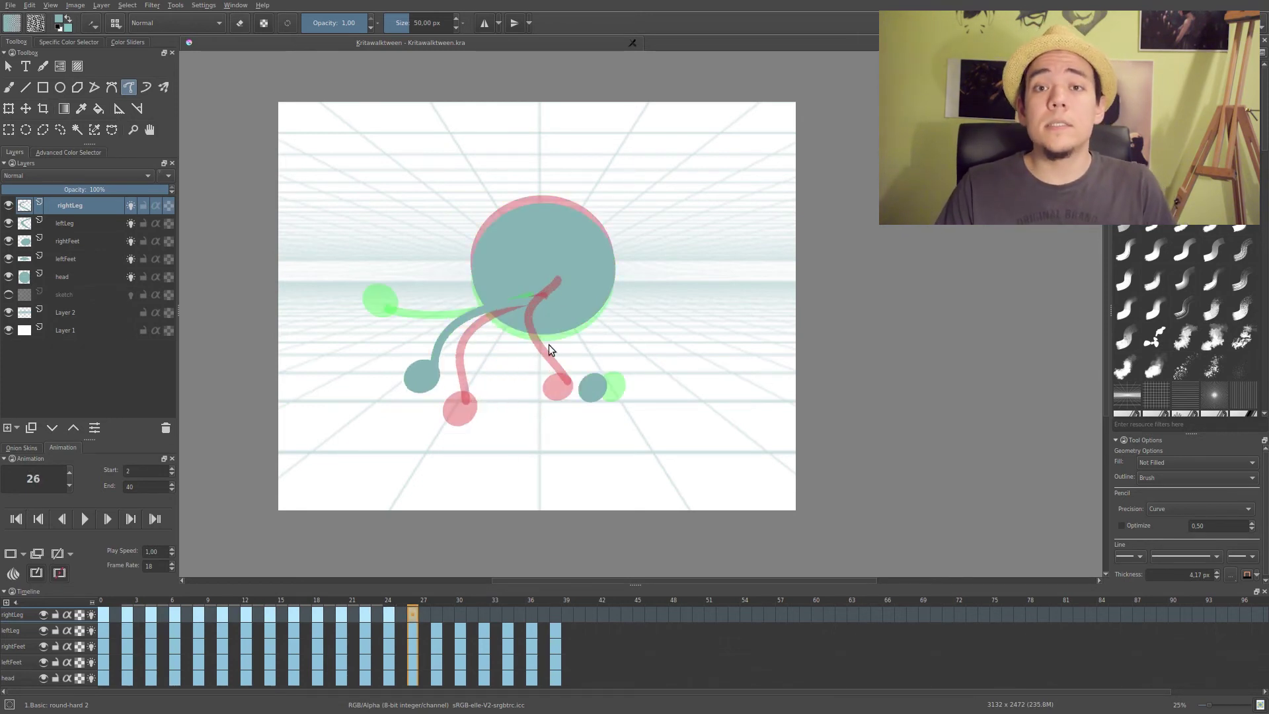
Draw the right leg on rightLeg frames 28, 30 and 32, through the foot's farthest position to the right.
{"action": "key", "text": "Right"}
{"action": "key", "text": "Right"}
{"action": "left_click_drag", "start_coordinate": [560, 296], "coordinate": [619, 378]}
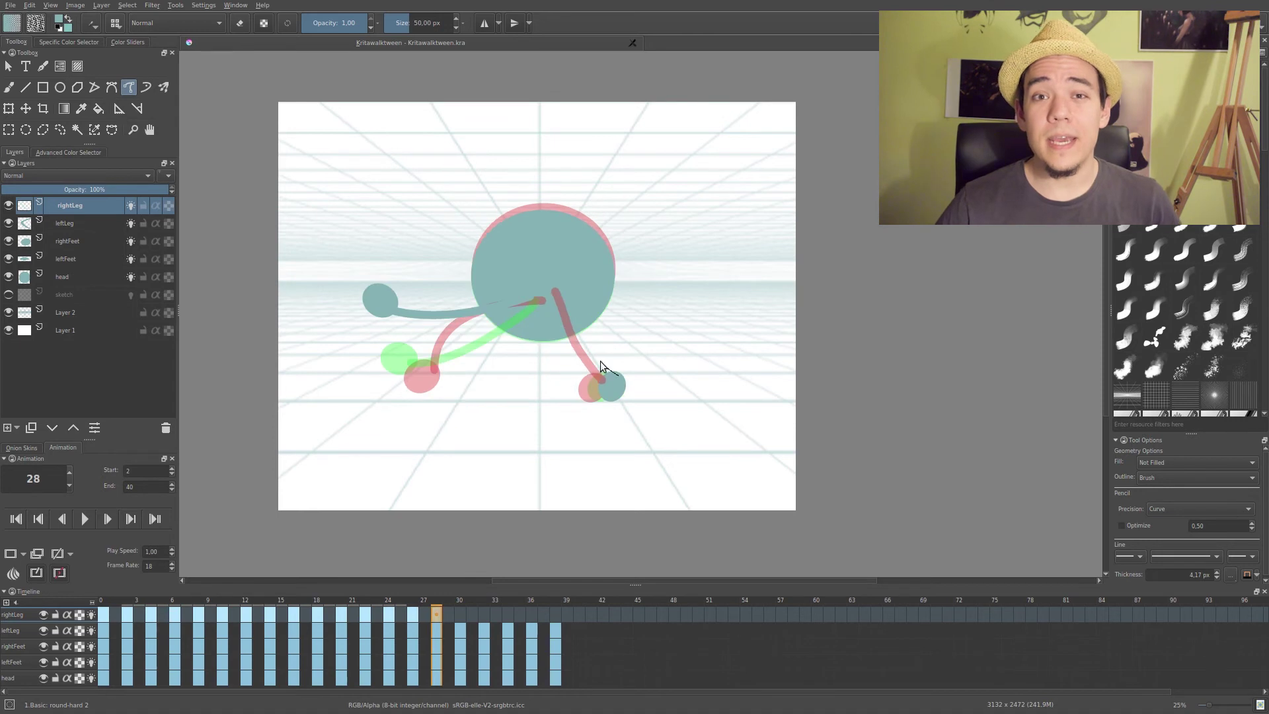
{"action": "key", "text": "Right"}
{"action": "key", "text": "Right"}
{"action": "left_click_drag", "start_coordinate": [554, 287], "coordinate": [616, 375]}
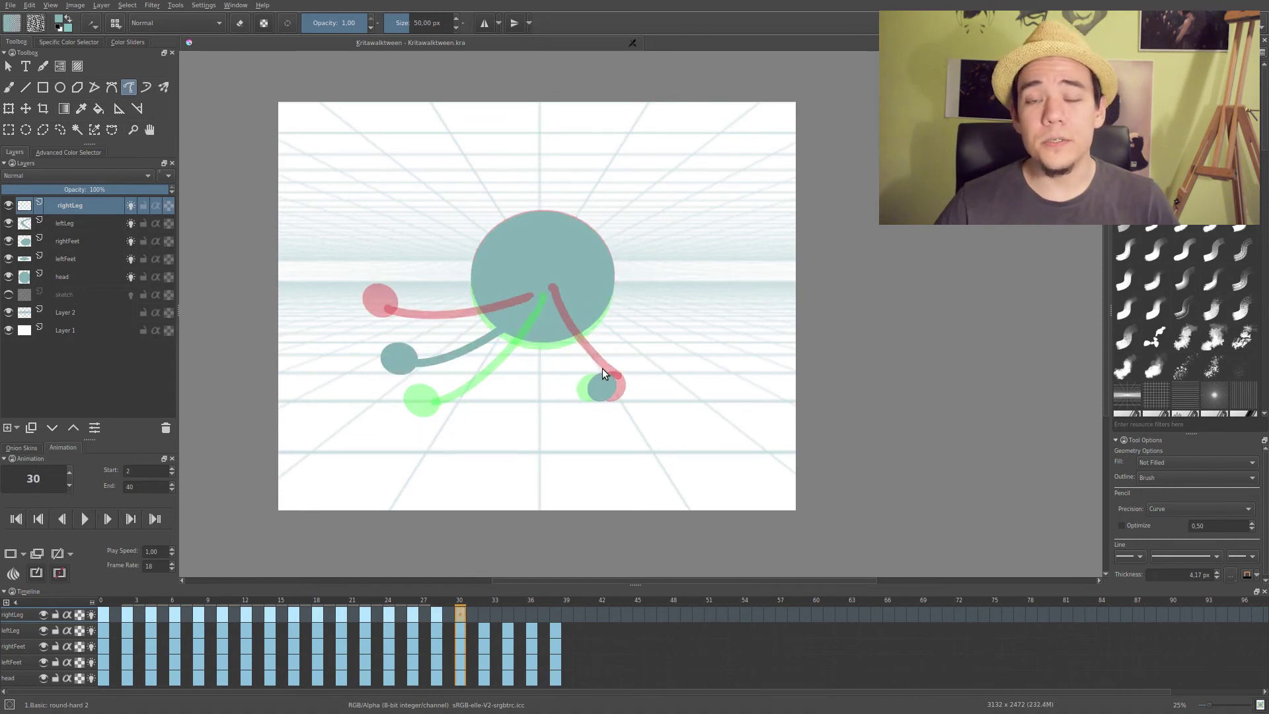
{"action": "key", "text": "Right"}
{"action": "key", "text": "Right"}
{"action": "left_click_drag", "start_coordinate": [542, 296], "coordinate": [598, 381]}
Draw the right leg on rightLeg frames 34, 36 and 38 to complete its cycle.
{"action": "key", "text": "Right"}
{"action": "key", "text": "Right"}
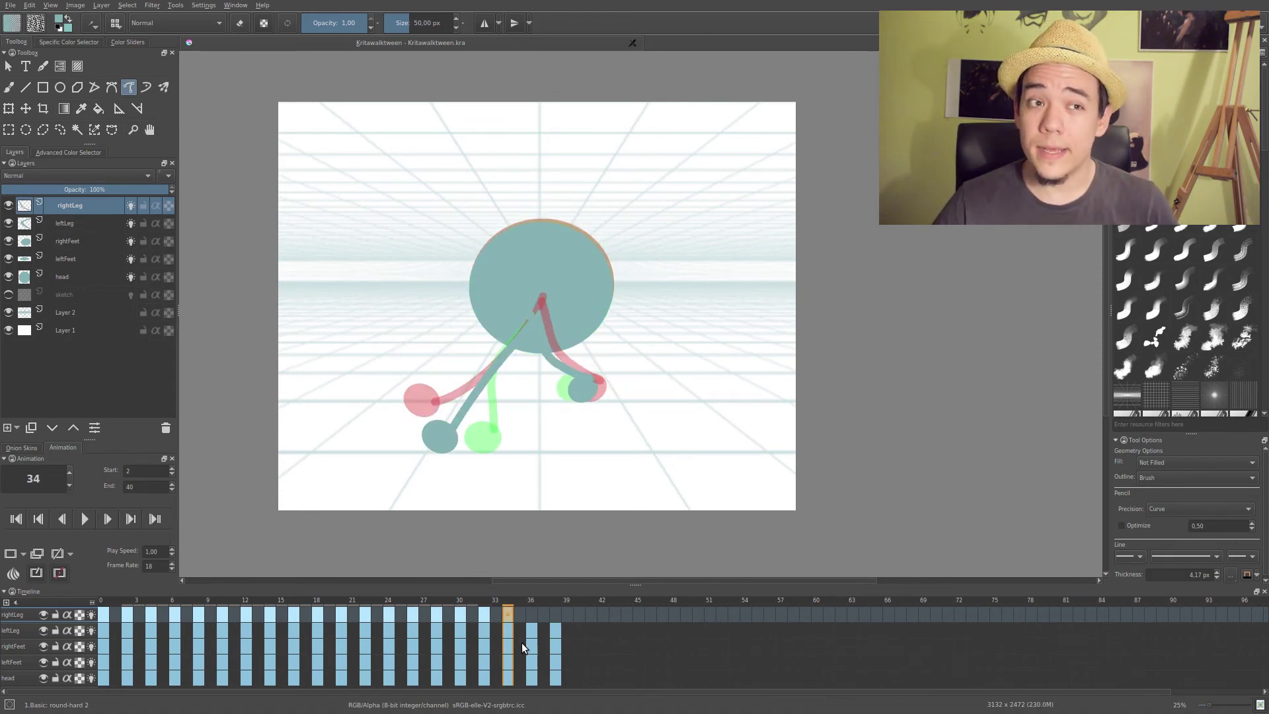
{"action": "left_click", "coordinate": [532, 616]}
{"action": "left_click_drag", "start_coordinate": [520, 311], "coordinate": [580, 384]}
{"action": "left_click", "coordinate": [555, 616]}
{"action": "left_click_drag", "start_coordinate": [523, 305], "coordinate": [562, 384]}
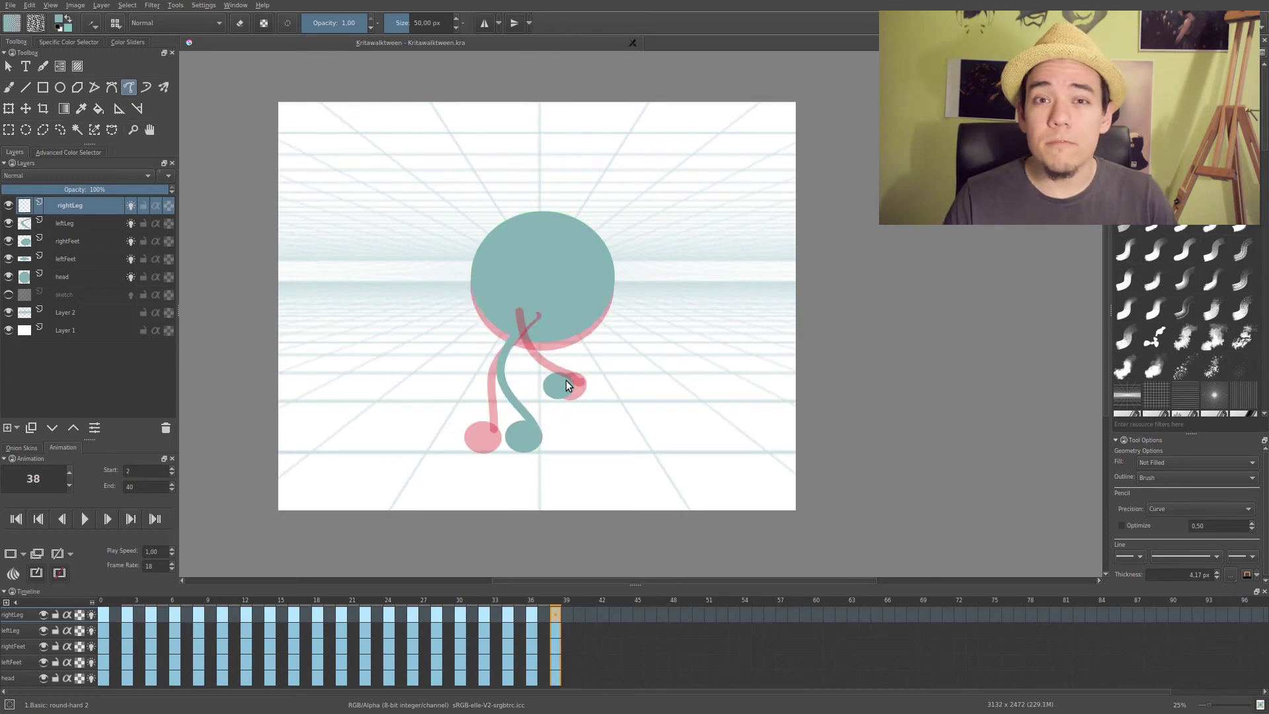
Set the playback range to frames 0 through 39 and play back the full walk cycle.
{"action": "key", "text": "space"}
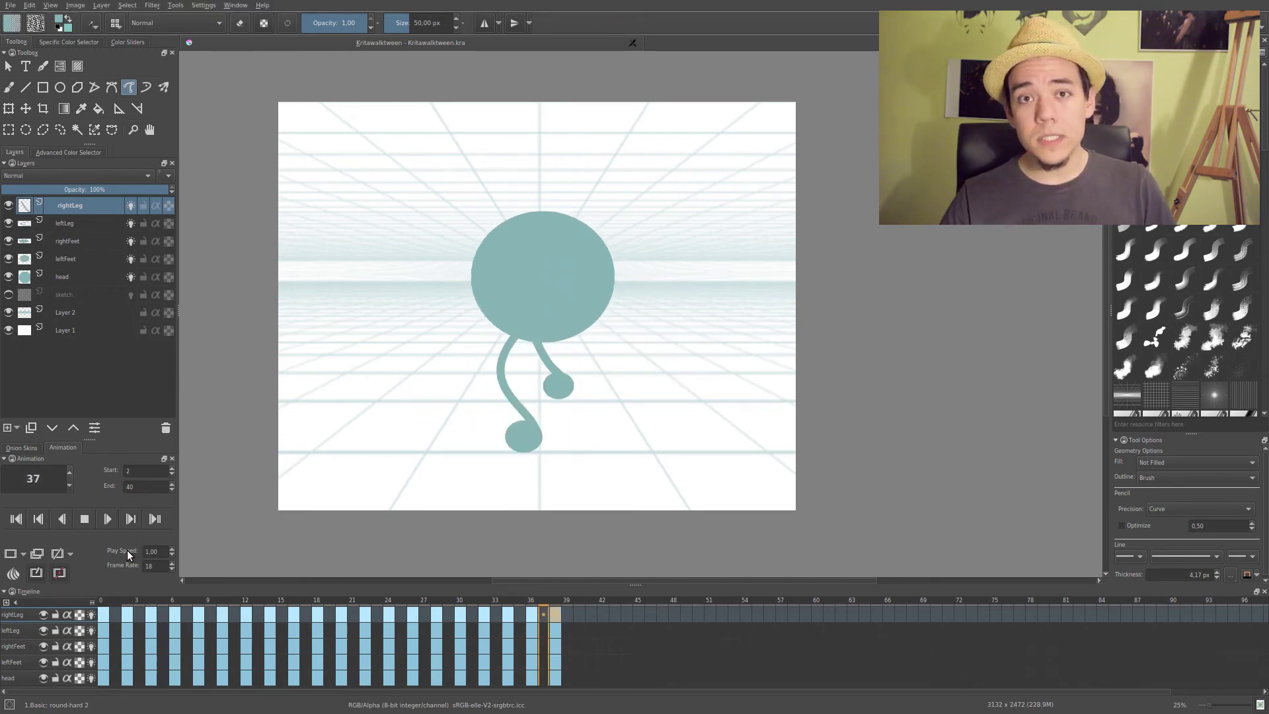
{"action": "key", "text": "space"}
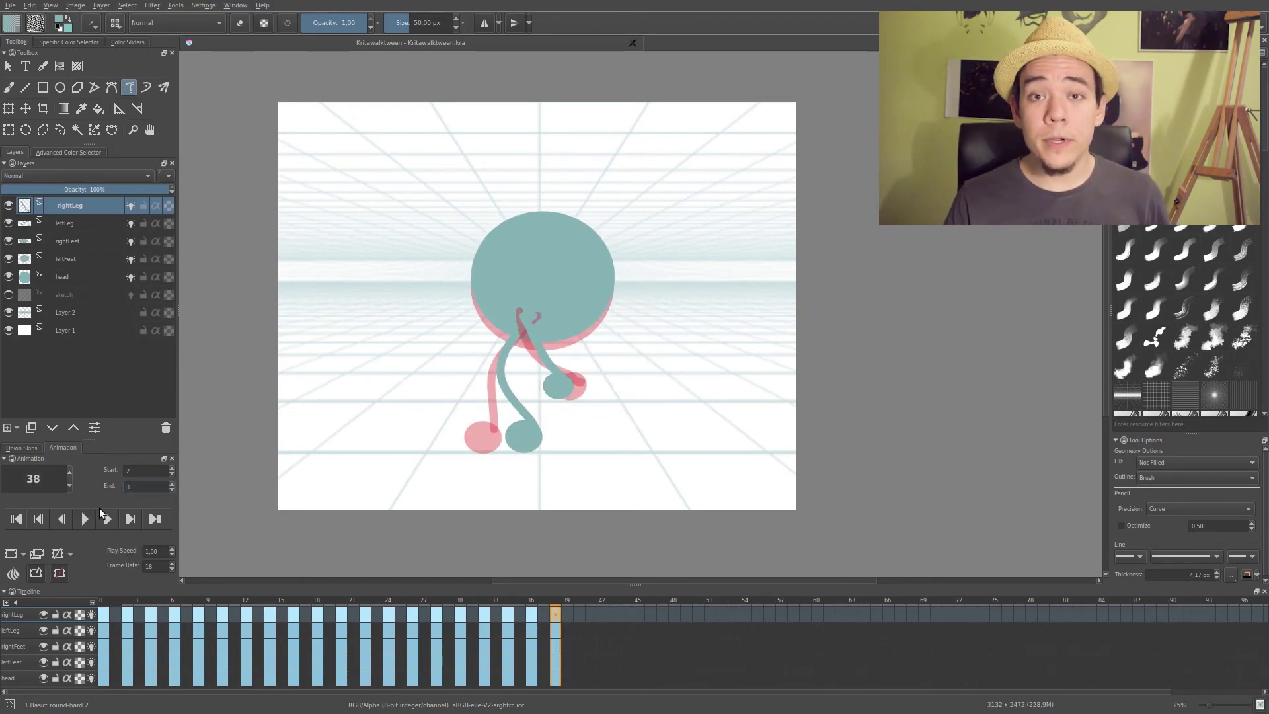
{"action": "left_click", "coordinate": [85, 520]}
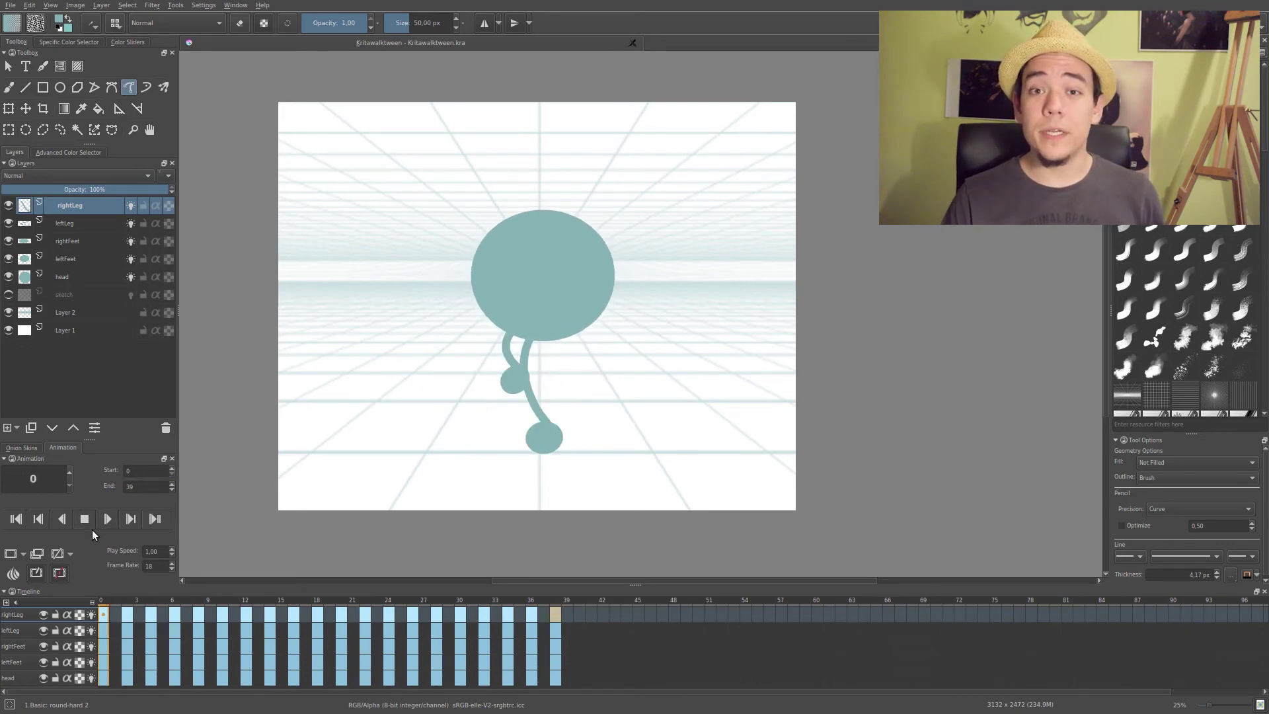
{"action": "left_click", "coordinate": [85, 520]}
Reorder the layers as leftLeg, leftFeet, head, rightLeg and rightFeet from front to back, and save the file.
{"action": "left_click_drag", "start_coordinate": [70, 206], "coordinate": [66, 284]}
{"action": "left_click", "coordinate": [73, 260]}
{"action": "key", "text": "ctrl+s"}
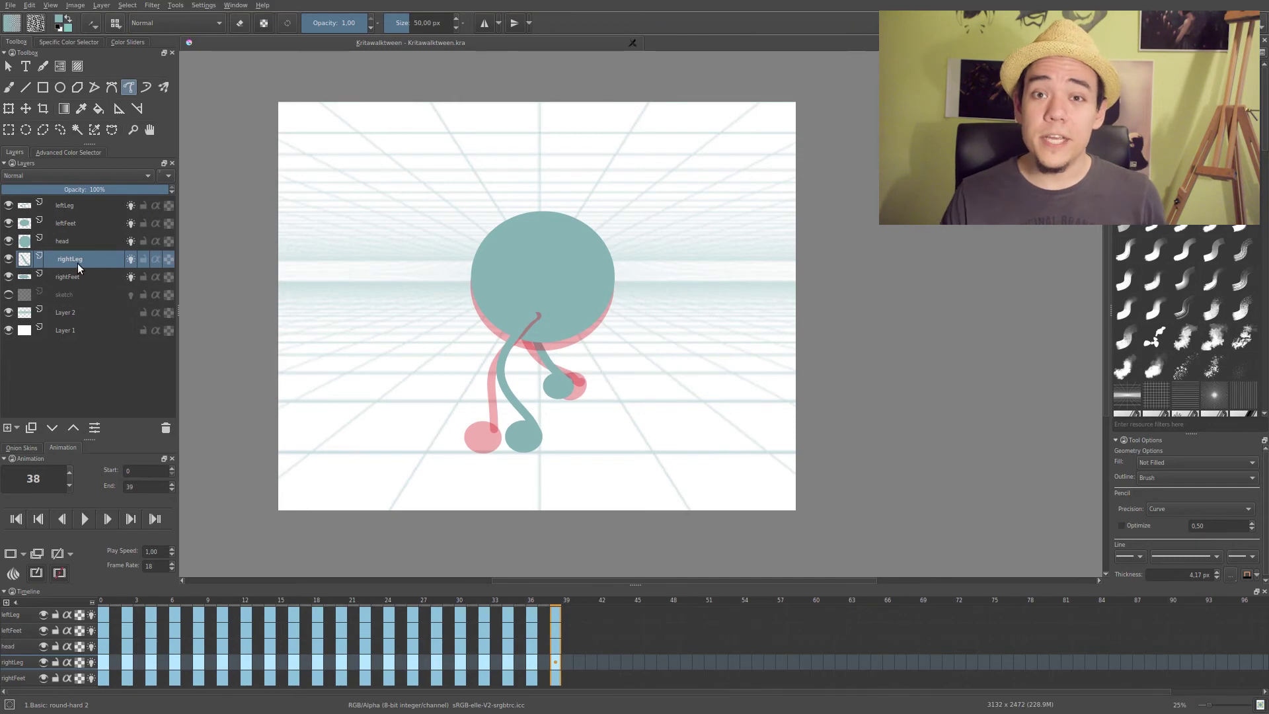
Darken the rightLeg drawing on frame 38 with an HSV/HSL adjustment, setting the lightness to -25.
{"action": "key", "text": "ctrl+u"}
{"action": "left_click_drag", "start_coordinate": [567, 253], "coordinate": [979, 137]}
{"action": "left_click", "coordinate": [1137, 267]}
{"action": "right_click", "coordinate": [114, 258]}
{"action": "key", "text": "Escape"}
{"action": "key", "text": "ctrl+u"}
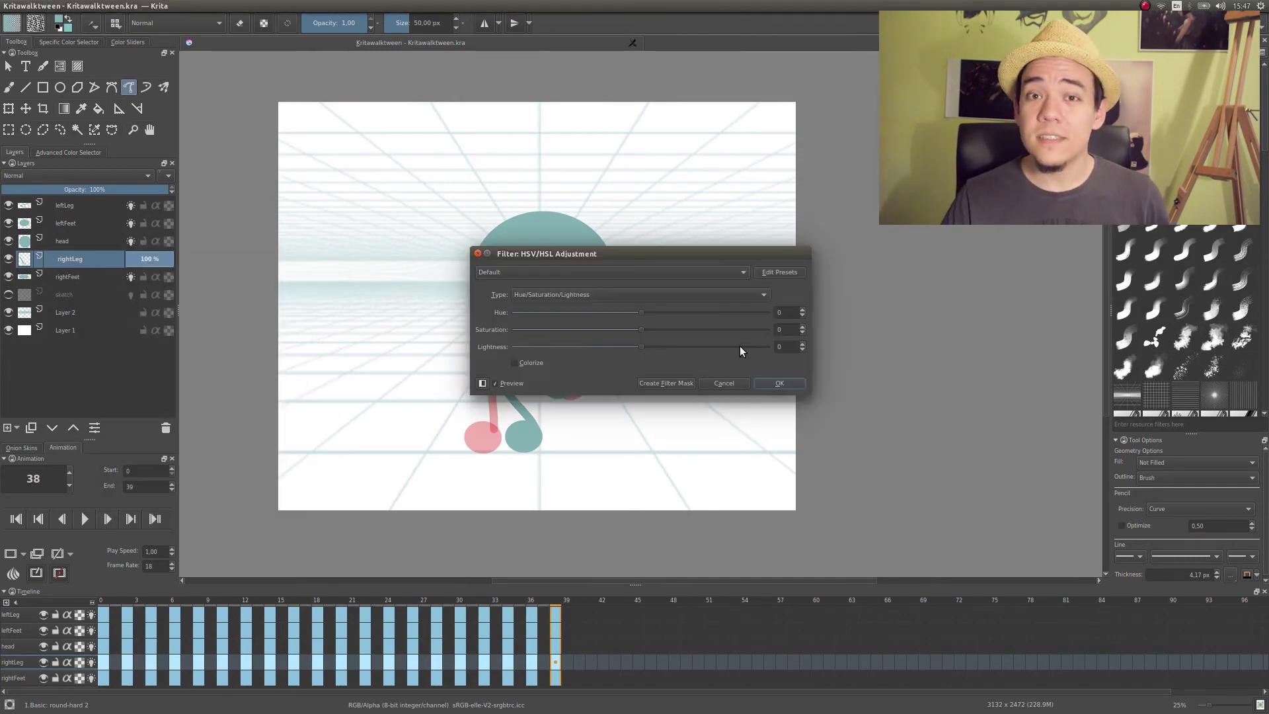
{"action": "left_click", "coordinate": [725, 381]}
{"action": "key", "text": "ctrl+u"}
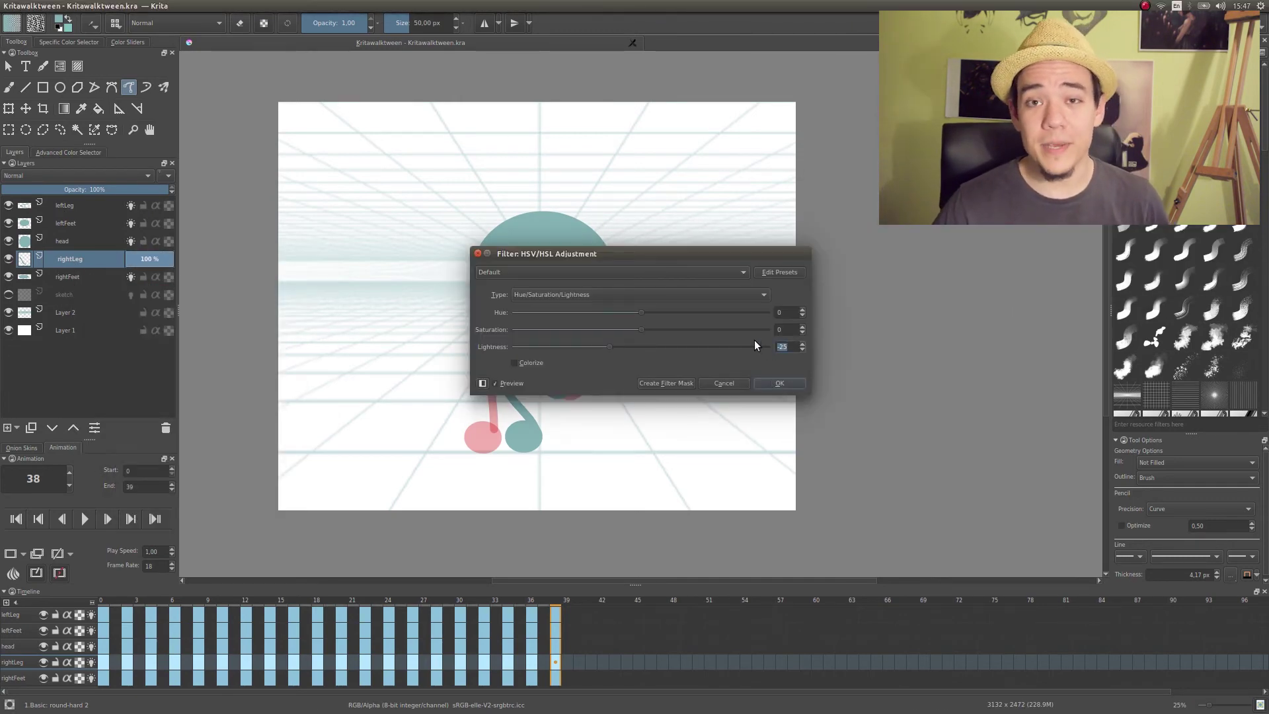
{"action": "key", "text": "Return"}
Apply an HSV/HSL adjustment to the rightFeet layer and play back the animation to compare the other frames.
{"action": "left_click", "coordinate": [71, 277]}
{"action": "key", "text": "ctrl+u"}
{"action": "left_click", "coordinate": [779, 382]}
{"action": "left_click", "coordinate": [84, 521]}
{"action": "left_click", "coordinate": [84, 521]}
{"action": "scroll", "coordinate": [671, 646], "scroll_direction": "down", "scroll_amount": 20}
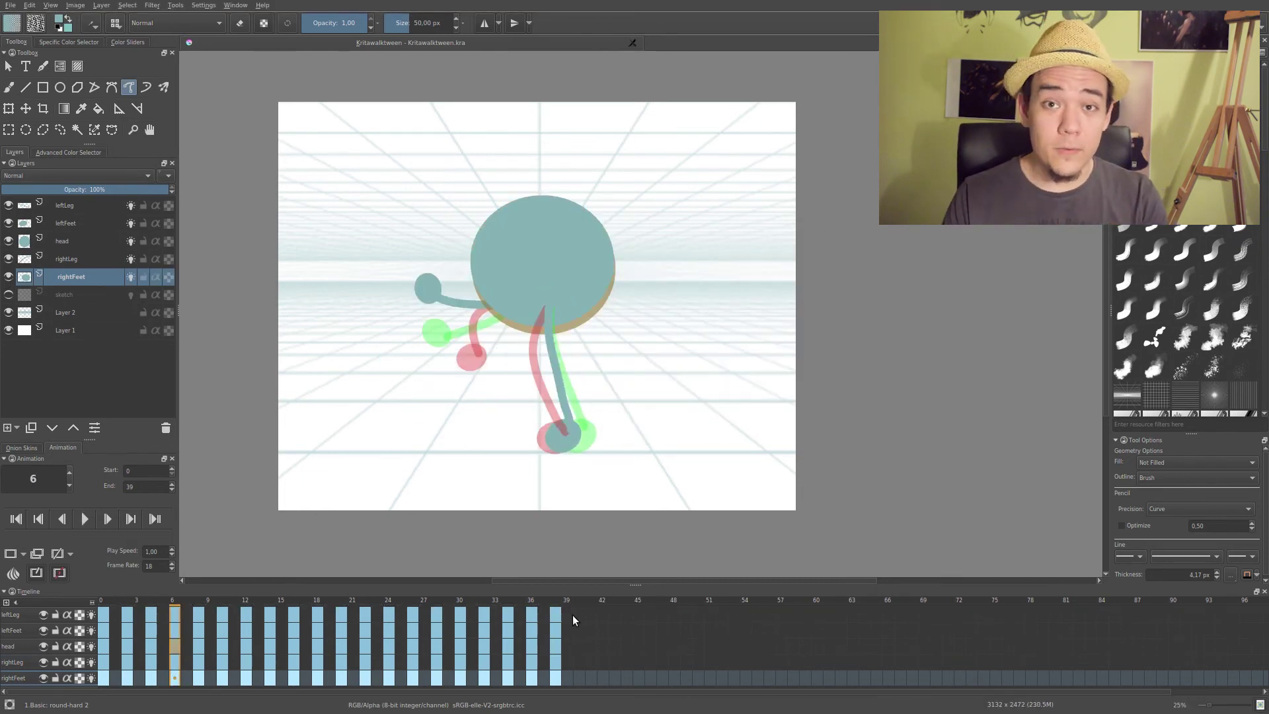
{"action": "left_click", "coordinate": [559, 618]}
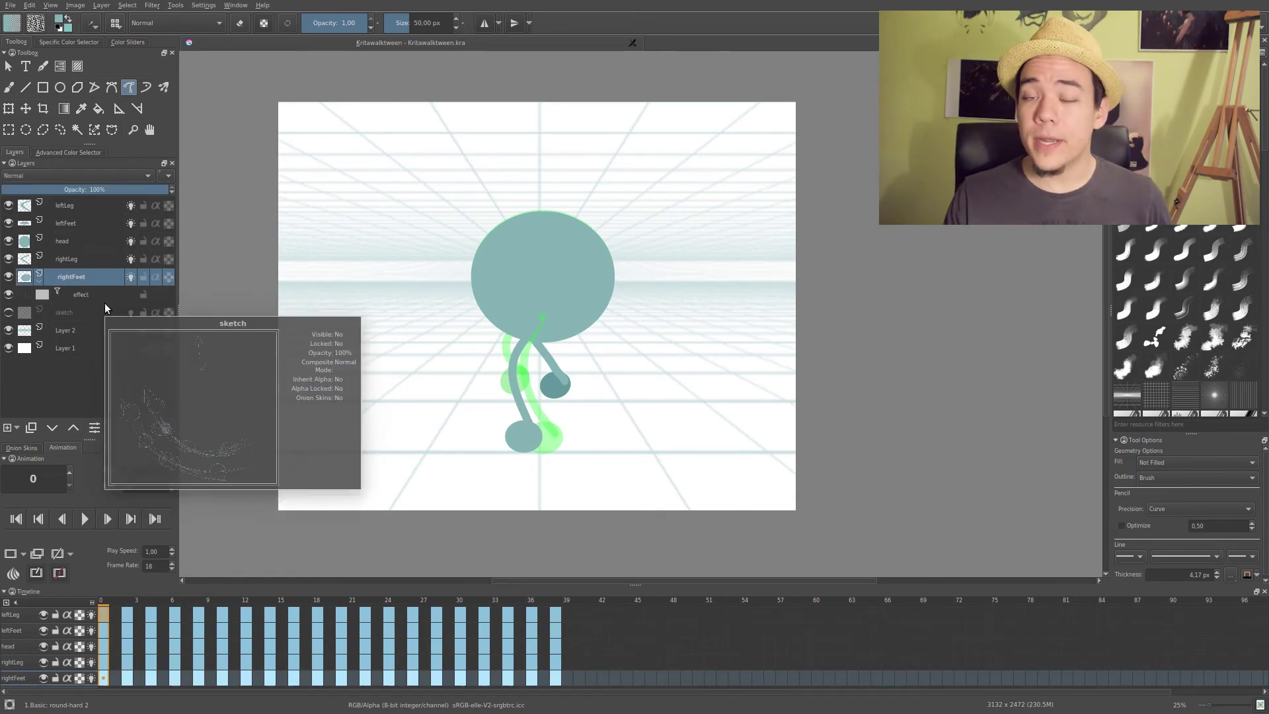
Duplicate the rightFeet layer's effect filter mask, place the copy on the rightLeg layer, and save the file.
{"action": "right_click", "coordinate": [79, 295]}
{"action": "left_click", "coordinate": [119, 394]}
{"action": "key", "text": "ctrl+s"}
{"action": "scroll", "coordinate": [410, 405], "scroll_direction": "up", "scroll_amount": 1}
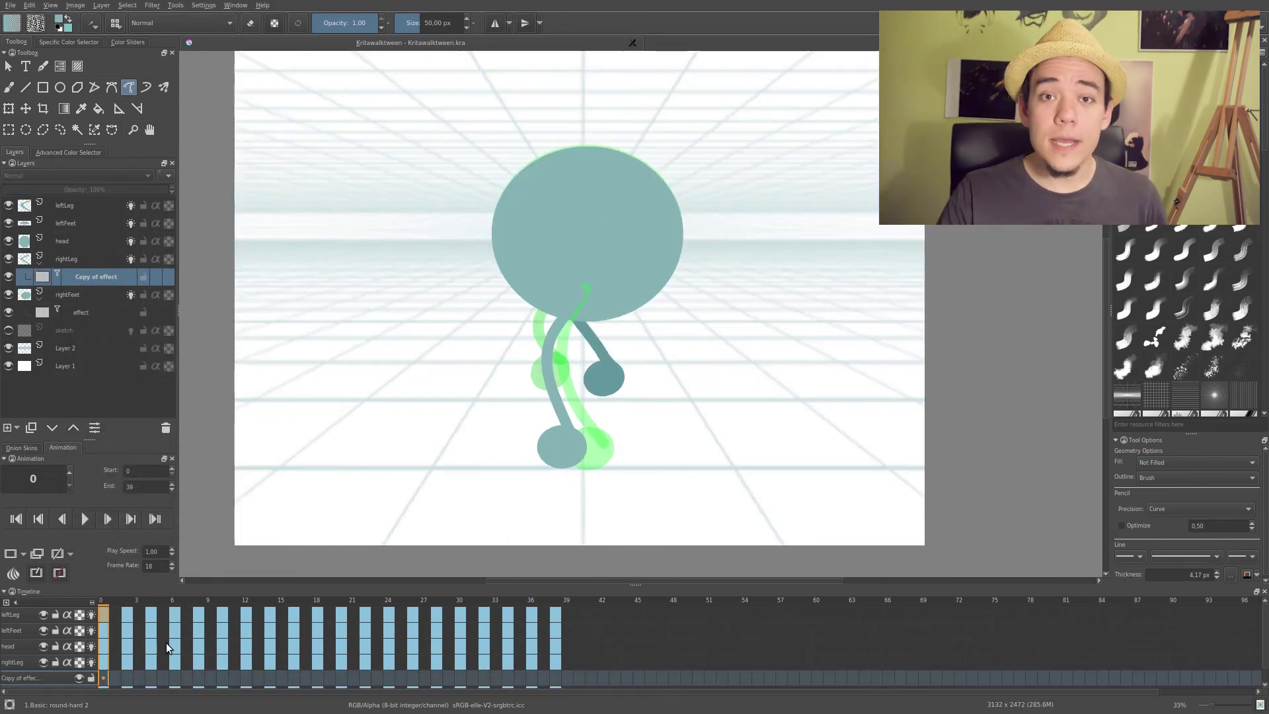
{"action": "left_click", "coordinate": [200, 662]}
{"action": "key", "text": "ctrl+s"}
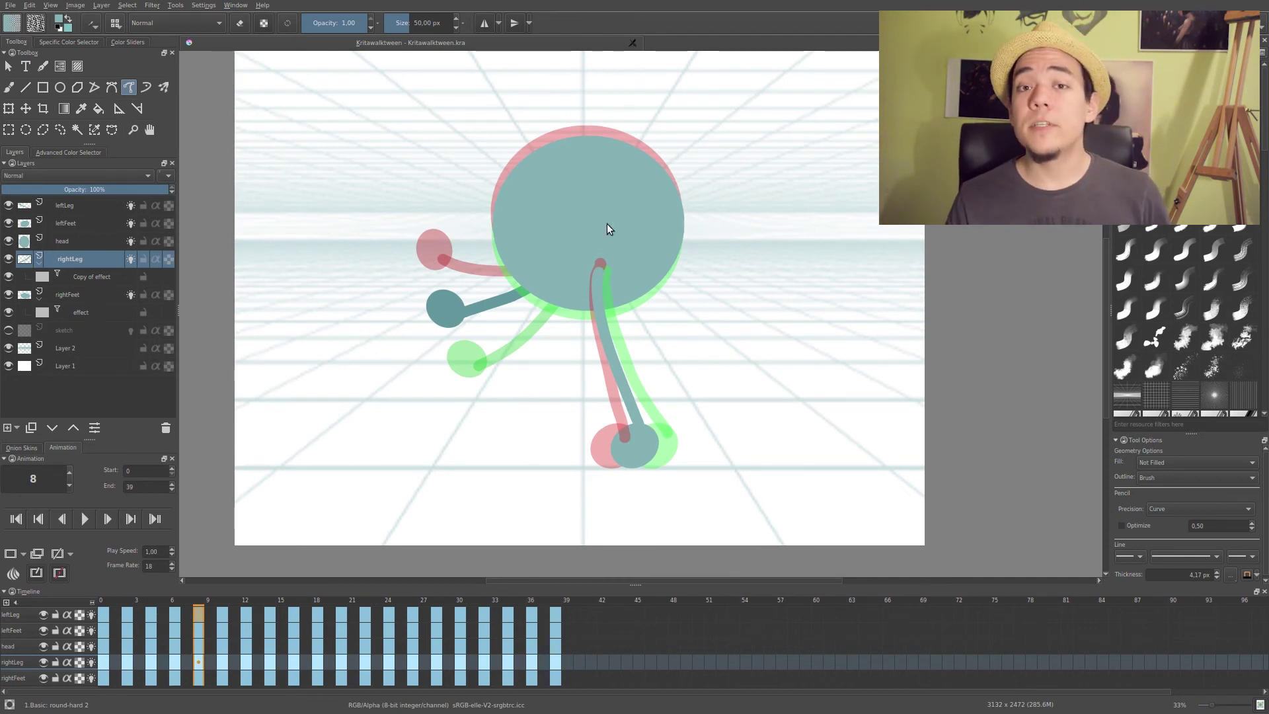
Play back the walk cycle to check the darkened right leg and foot.
{"action": "left_click", "coordinate": [23, 225]}
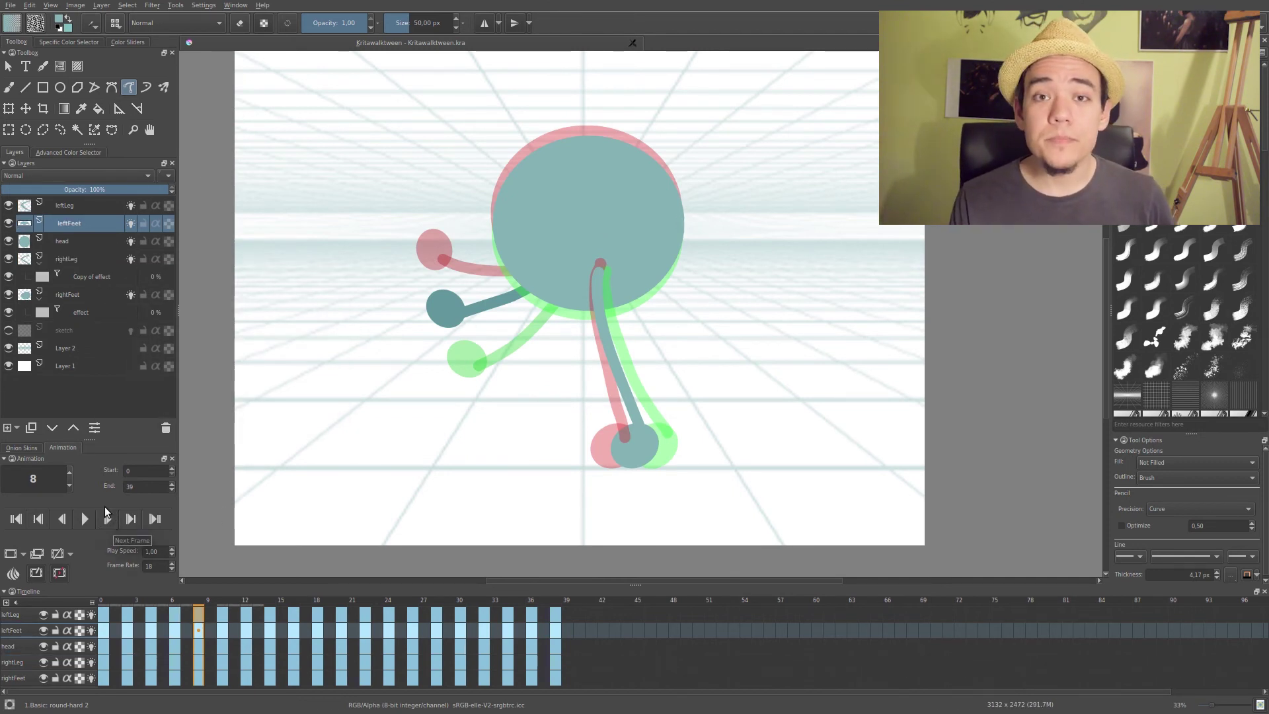
{"action": "left_click", "coordinate": [78, 520]}
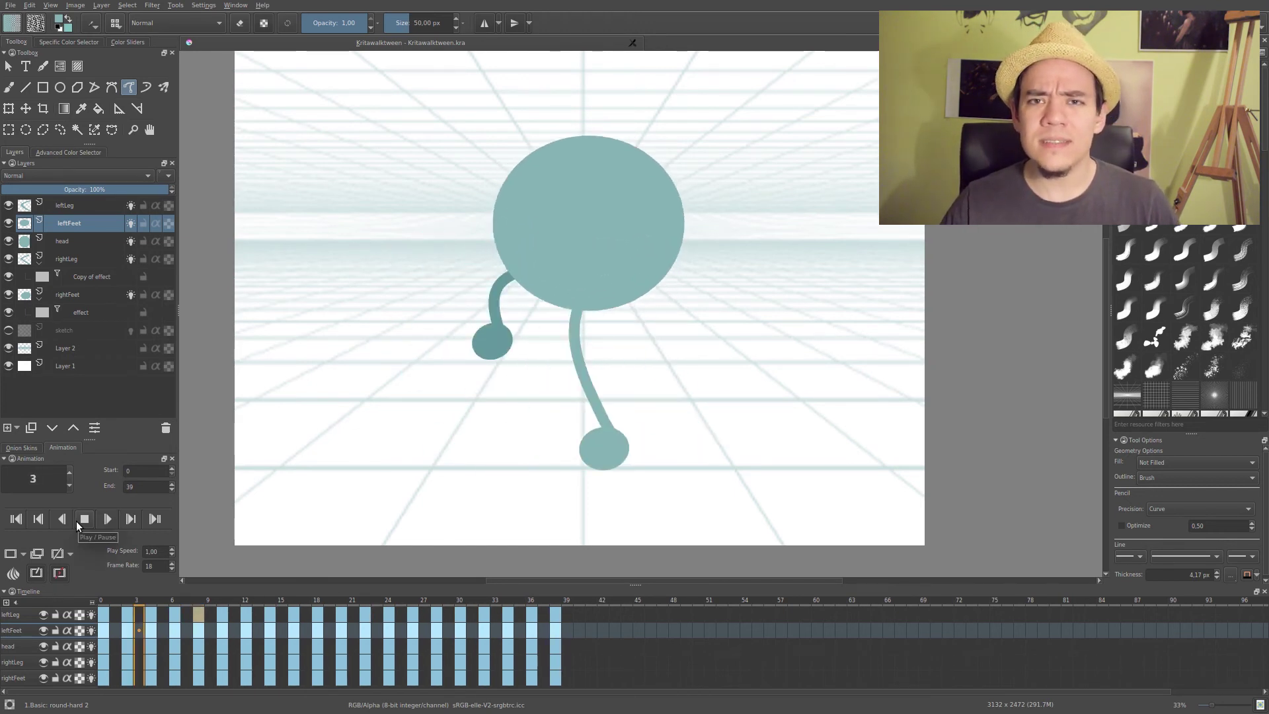
{"action": "left_click", "coordinate": [77, 521]}
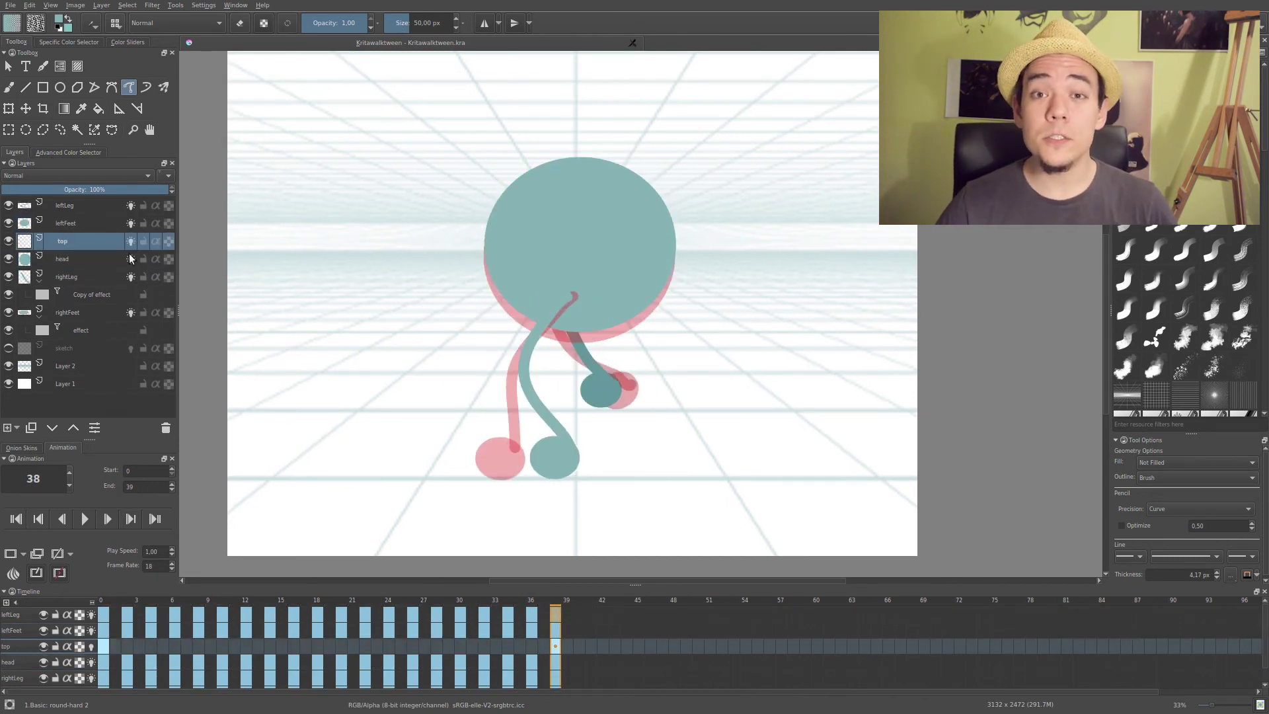
Draw a curved antenna stroke rising from the head on top frames 0 and 2.
{"action": "left_click", "coordinate": [104, 648]}
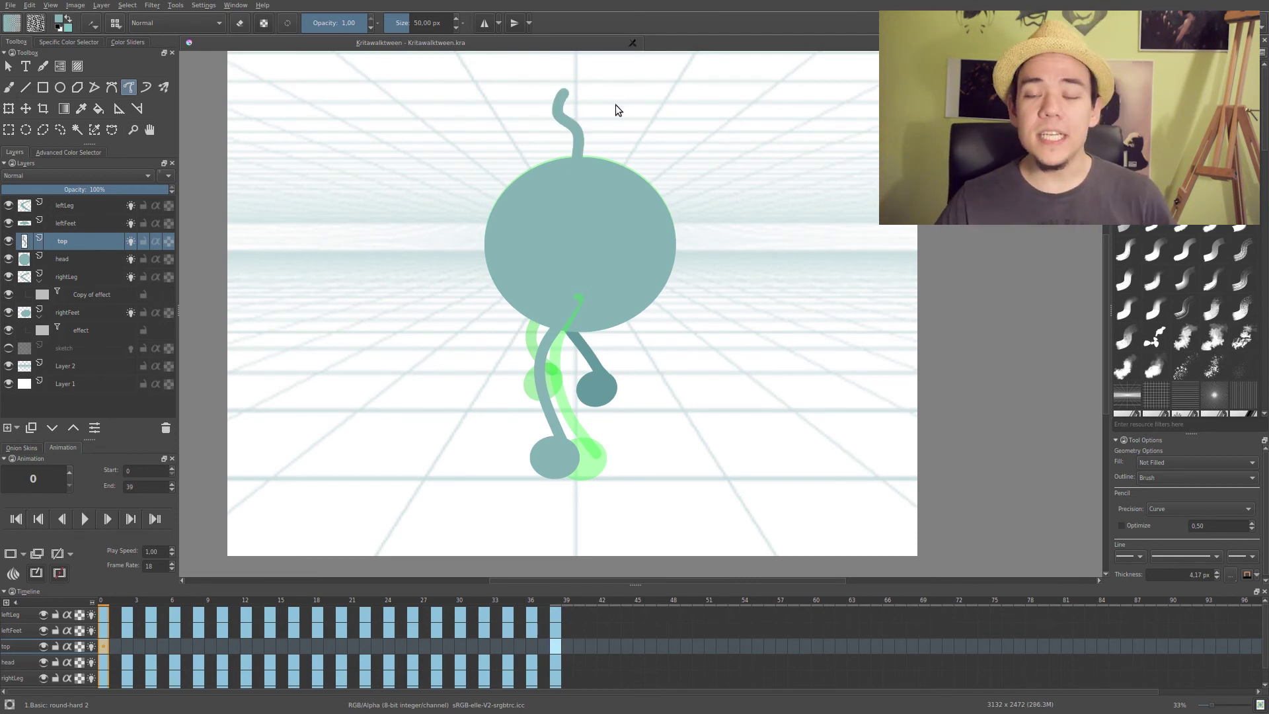
{"action": "left_click", "coordinate": [130, 648]}
{"action": "left_click", "coordinate": [129, 649]}
{"action": "left_click", "coordinate": [535, 650]}
{"action": "left_click", "coordinate": [127, 649]}
Draw the antenna bending over to the left on top frame 4, comparing it with the neighbouring frames.
{"action": "left_click", "coordinate": [151, 648]}
{"action": "mouse_move", "coordinate": [537, 160]}
{"action": "left_mouse_down"}
{"action": "mouse_move", "coordinate": [577, 164]}
{"action": "mouse_move", "coordinate": [547, 162]}
{"action": "left_mouse_up"}
{"action": "key", "text": "Left"}
{"action": "key", "text": "Left"}
{"action": "key", "text": "Left"}
{"action": "key", "text": "Left"}
{"action": "key", "text": "Right"}
{"action": "key", "text": "Right"}
{"action": "key", "text": "Right"}
{"action": "key", "text": "Right"}
{"action": "left_click", "coordinate": [175, 646]}
{"action": "left_click", "coordinate": [151, 648]}
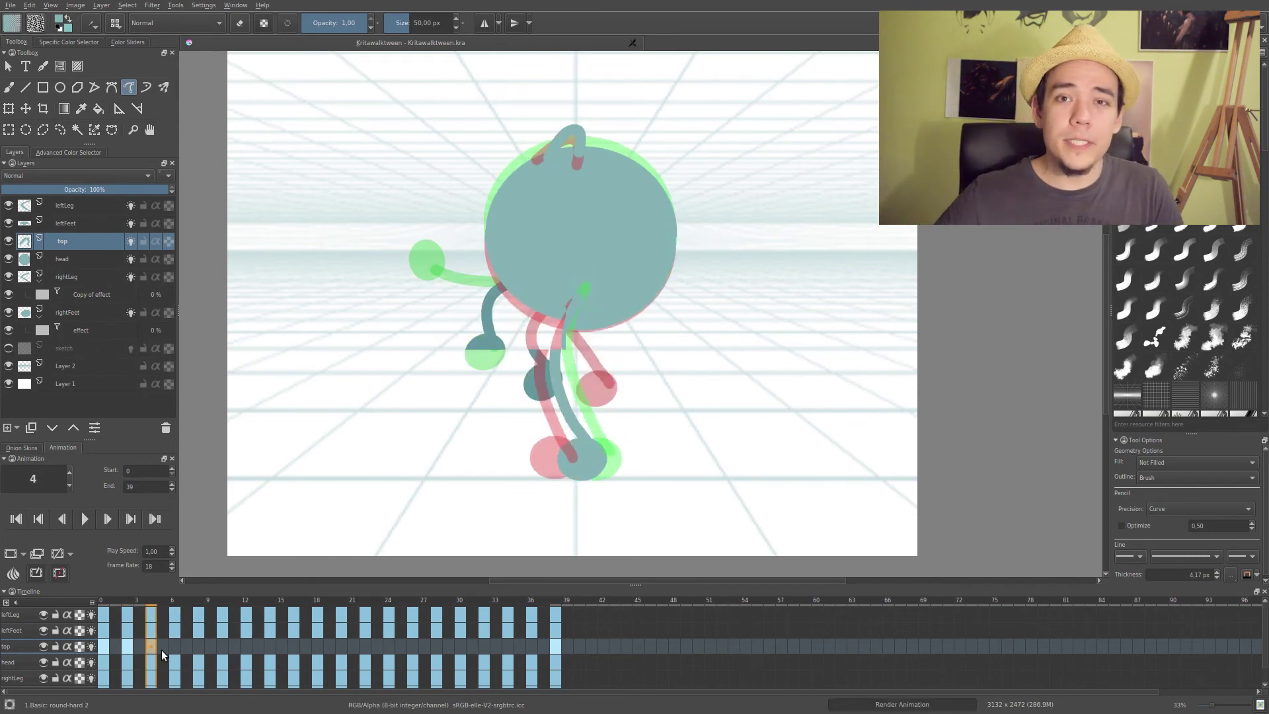
Draw the antenna on top frames 6, 8 and 10, swinging from a left bend up to nearly vertical.
{"action": "left_click", "coordinate": [175, 647]}
{"action": "left_click_drag", "start_coordinate": [540, 160], "coordinate": [579, 159]}
{"action": "key", "text": "Right"}
{"action": "key", "text": "Right"}
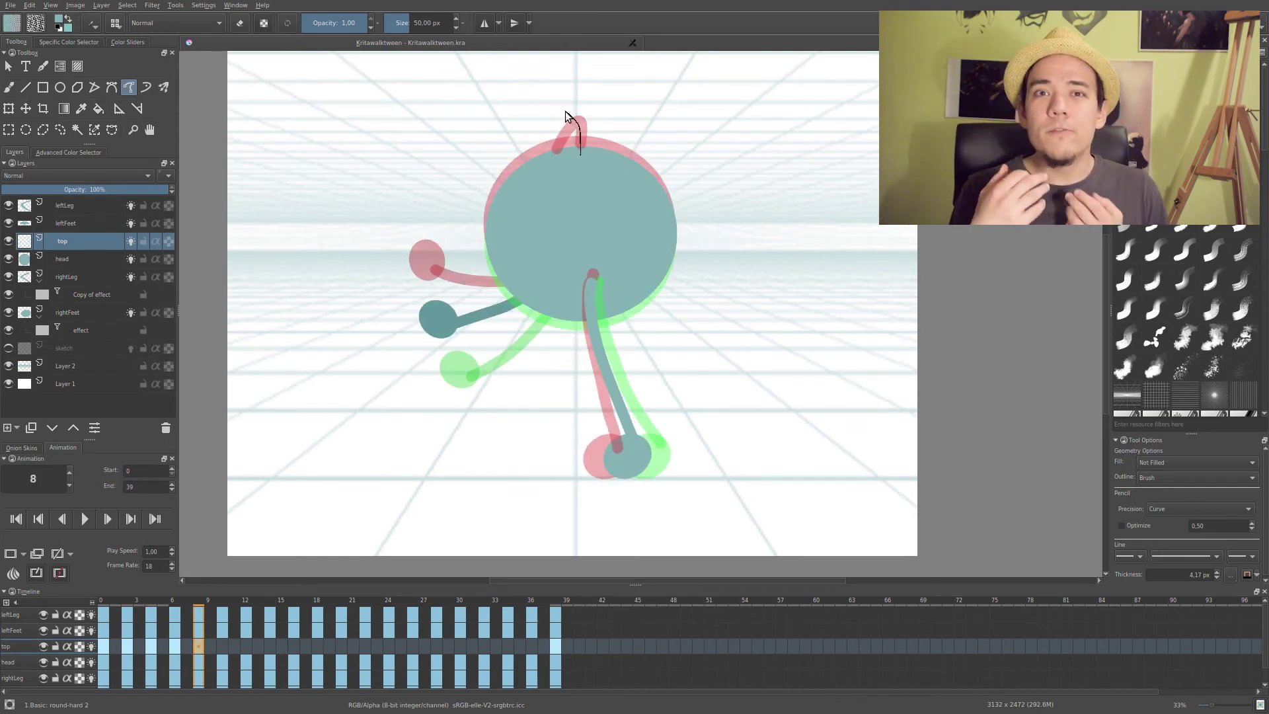
{"action": "key", "text": "Right"}
{"action": "key", "text": "Right"}
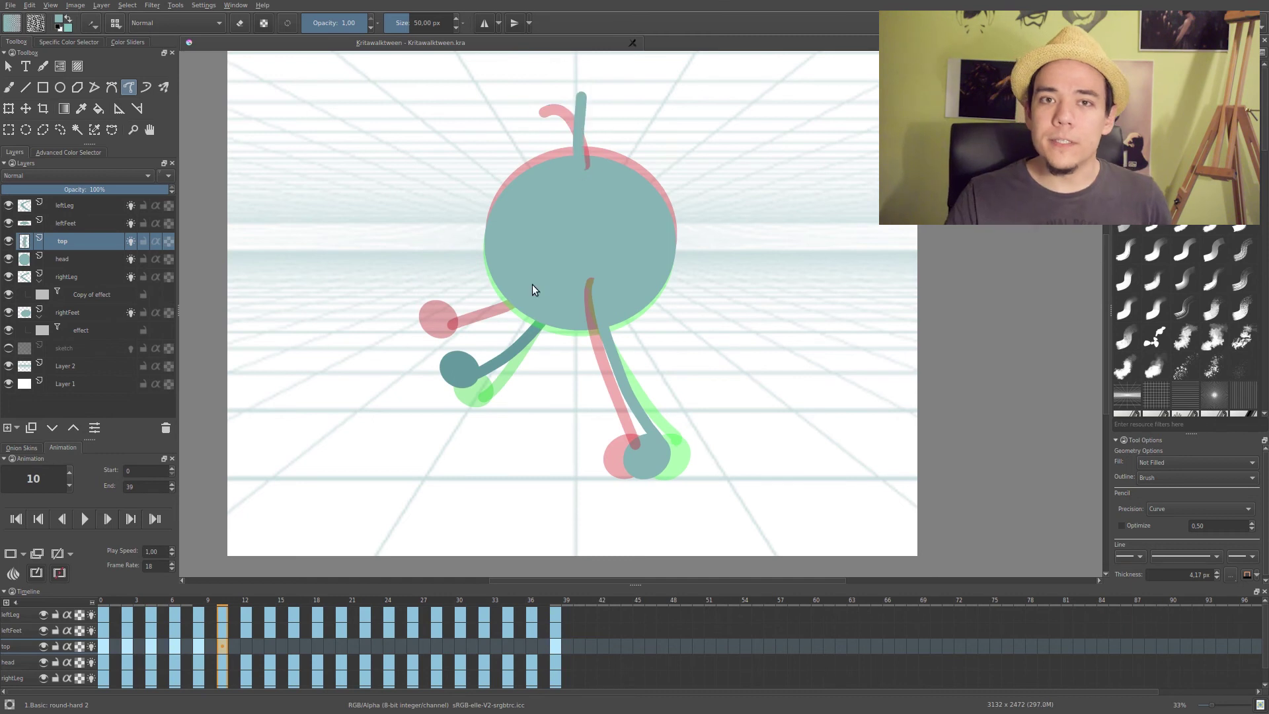
Draw the antenna on top frames 12, 14 and 16, following the head as it drops.
{"action": "key", "text": "Right"}
{"action": "key", "text": "Right"}
{"action": "key", "text": "Right"}
{"action": "key", "text": "Right"}
{"action": "key", "text": "Right"}
{"action": "key", "text": "Right"}
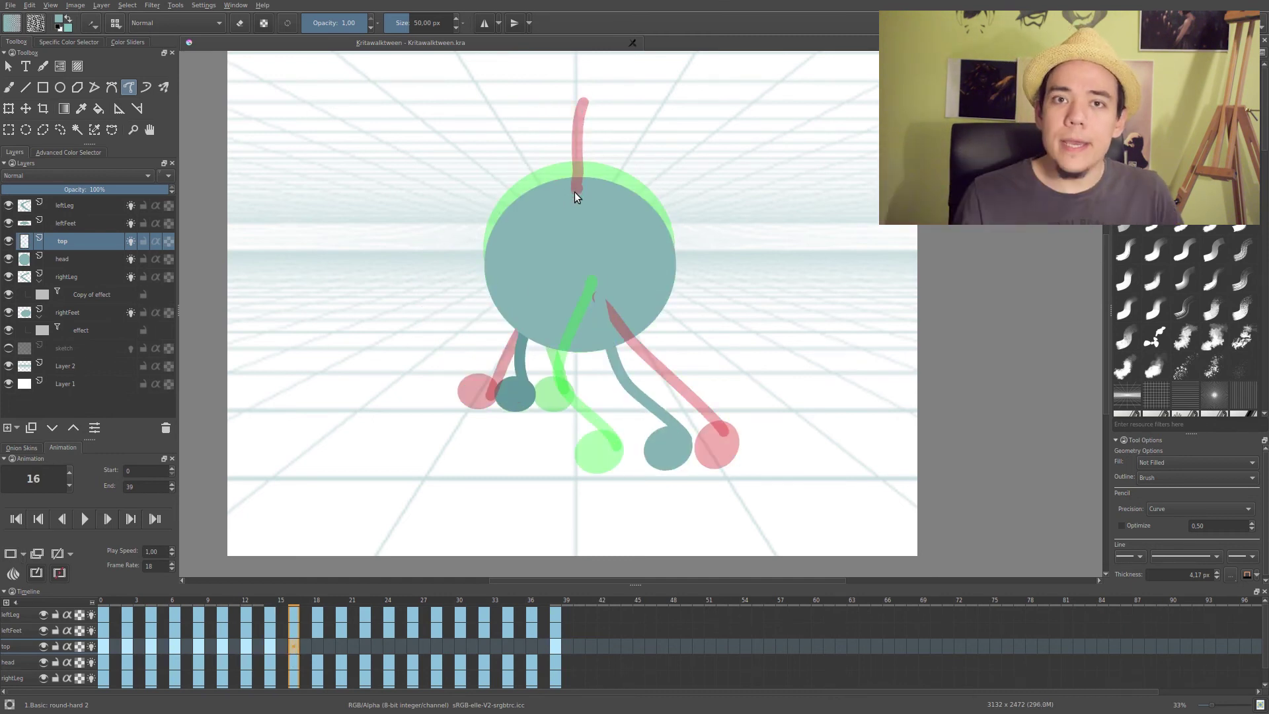
Draw the antenna curling over to the right on top frames 18 and 20.
{"action": "key", "text": "Right"}
{"action": "key", "text": "Right"}
{"action": "left_click_drag", "start_coordinate": [615, 149], "coordinate": [619, 140]}
{"action": "key", "text": "Right"}
{"action": "key", "text": "Right"}
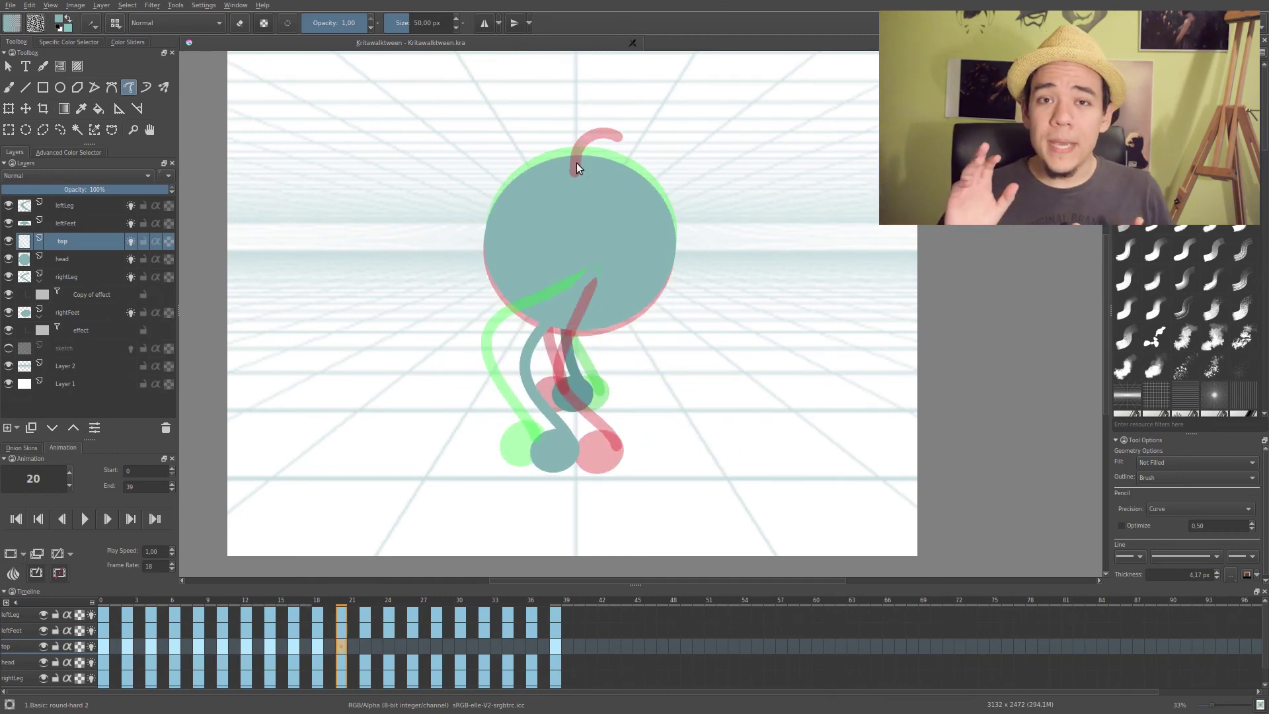
Draw the antenna folded over to the right on top frames 22, 24 and 26 as the head rises.
{"action": "key", "text": "Right"}
{"action": "key", "text": "Right"}
{"action": "key", "text": "Right"}
{"action": "key", "text": "Right"}
{"action": "key", "text": "Right"}
{"action": "key", "text": "Right"}
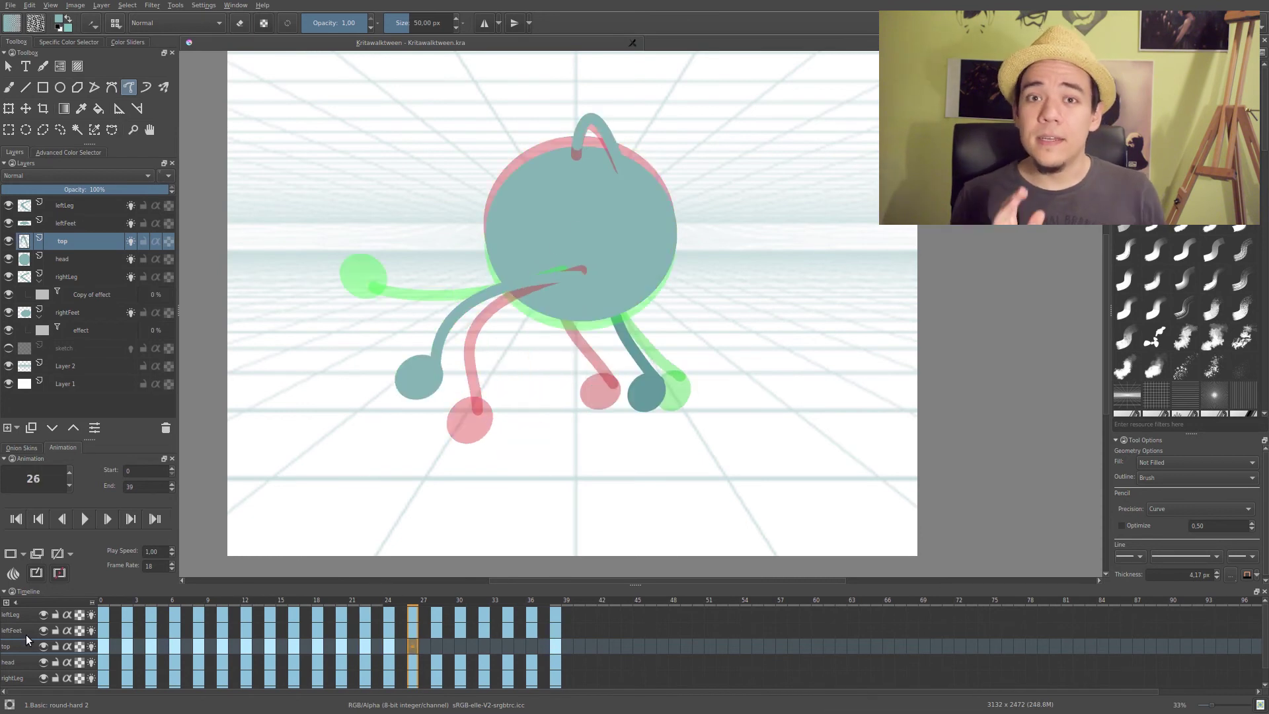
Undo the last antenna stroke where needed and draw the antenna on top frames 28 and 30.
{"action": "key", "text": "ctrl+z"}
{"action": "left_click", "coordinate": [436, 645]}
{"action": "mouse_move", "coordinate": [577, 159]}
{"action": "left_mouse_down"}
{"action": "mouse_move", "coordinate": [624, 142]}
{"action": "mouse_move", "coordinate": [586, 91]}
{"action": "left_mouse_up"}
{"action": "left_click", "coordinate": [460, 647]}
{"action": "key", "text": "ctrl+z"}
Draw the antenna on top frames 32, 34 and 36, matching its bend to frames 38 and 0.
{"action": "left_click", "coordinate": [481, 647]}
{"action": "mouse_move", "coordinate": [580, 165]}
{"action": "left_mouse_down"}
{"action": "mouse_move", "coordinate": [570, 87]}
{"action": "mouse_move", "coordinate": [581, 170]}
{"action": "left_mouse_up"}
{"action": "left_click", "coordinate": [509, 648]}
{"action": "left_click_drag", "start_coordinate": [542, 125], "coordinate": [581, 166]}
{"action": "left_click", "coordinate": [531, 646]}
{"action": "left_click", "coordinate": [106, 647]}
{"action": "left_click", "coordinate": [556, 647]}
{"action": "left_click", "coordinate": [532, 647]}
Scale the image to 2000 x 1579 pixels and play back the animation with the antenna.
{"action": "left_click", "coordinate": [77, 9]}
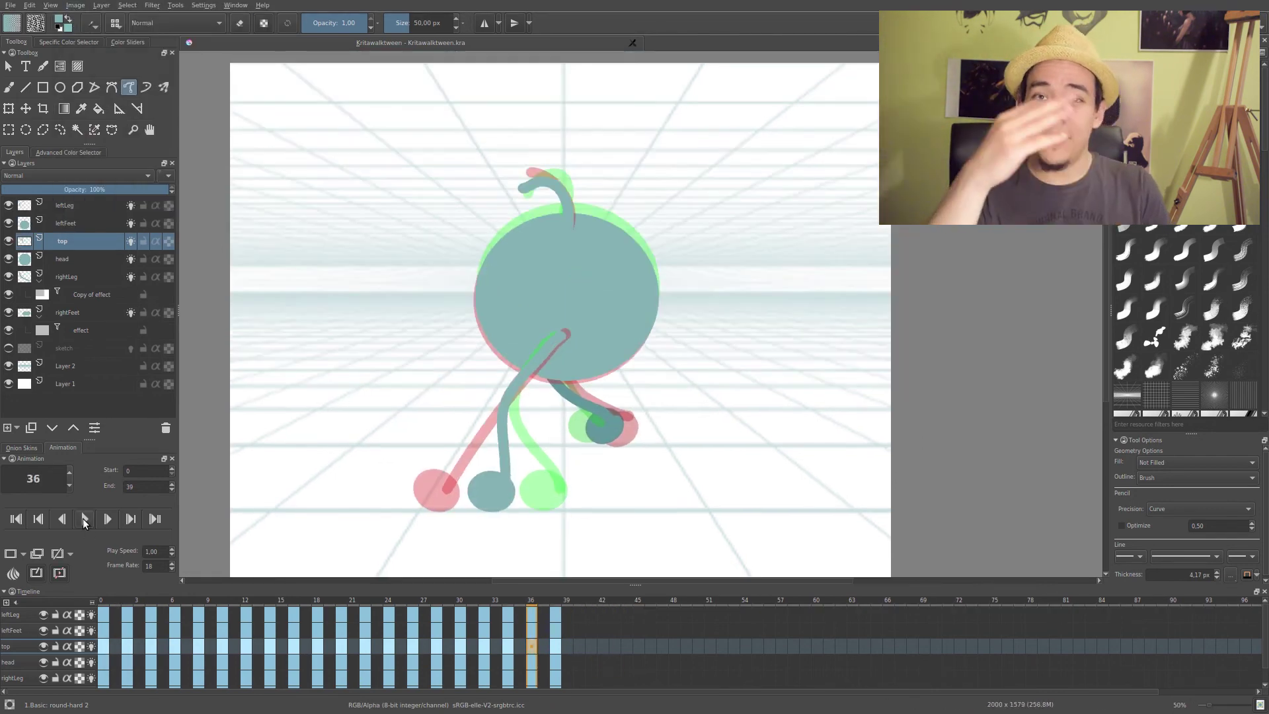
{"action": "left_click", "coordinate": [84, 519]}
{"action": "left_click", "coordinate": [85, 519]}
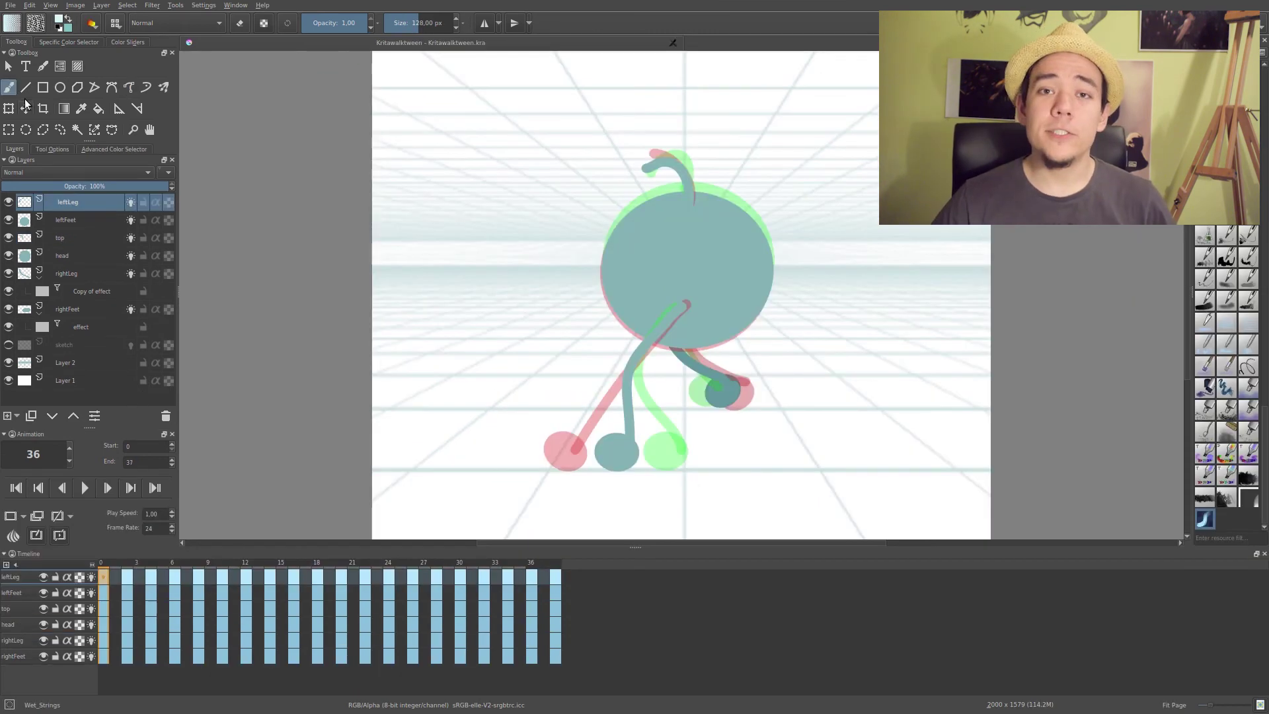
Add a layer named eye and draw a filled white circle over the left side of the head on frame 0.
{"action": "left_click", "coordinate": [145, 88]}
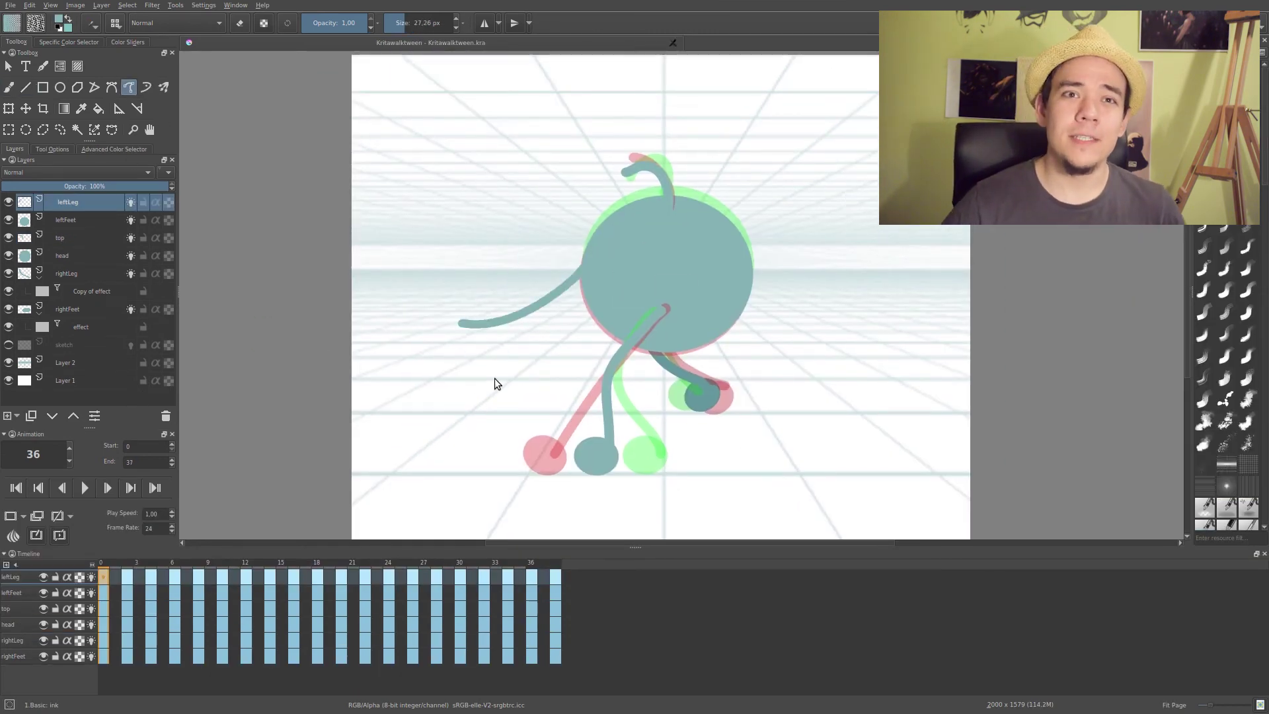
{"action": "left_click", "coordinate": [7, 416]}
{"action": "left_click", "coordinate": [110, 589]}
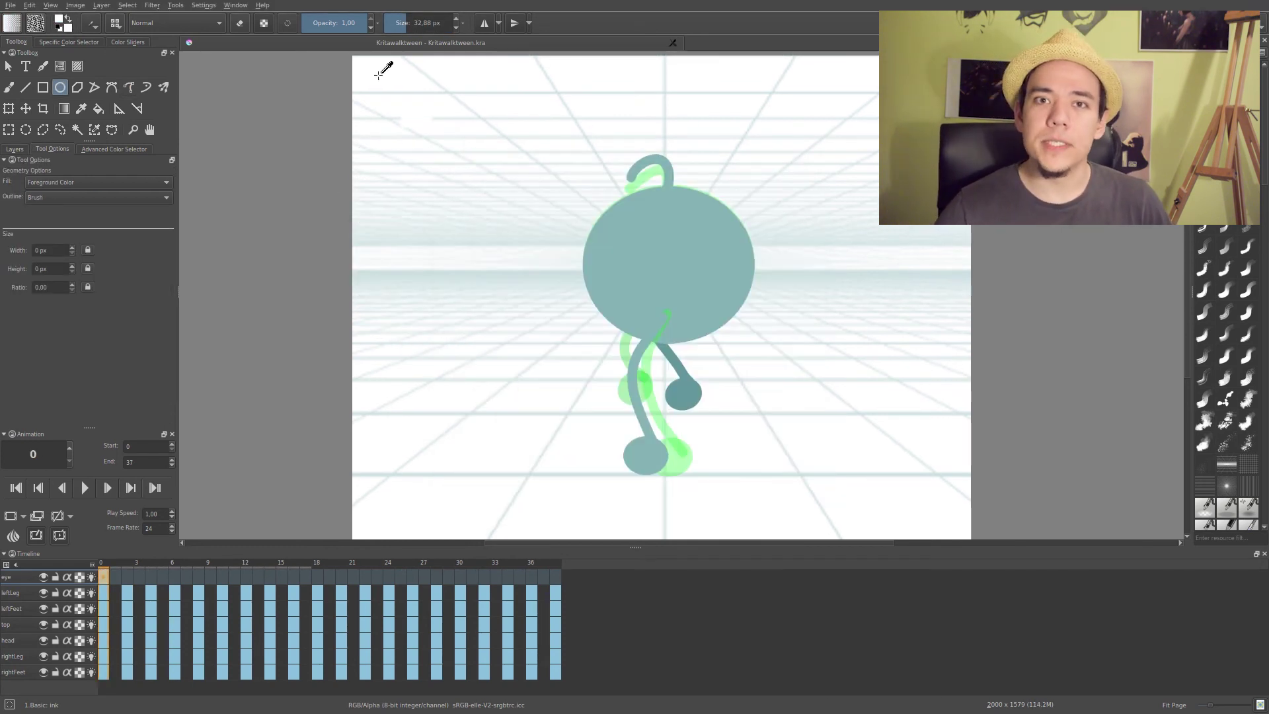
{"action": "key", "text": "ctrl+z"}
{"action": "left_click_drag", "start_coordinate": [587, 234], "coordinate": [658, 305]}
Try to copy the eye keyframe from frame 0 to frame 2 and transform it.
{"action": "left_click", "coordinate": [8, 66]}
{"action": "left_click_drag", "start_coordinate": [103, 577], "coordinate": [127, 577]}
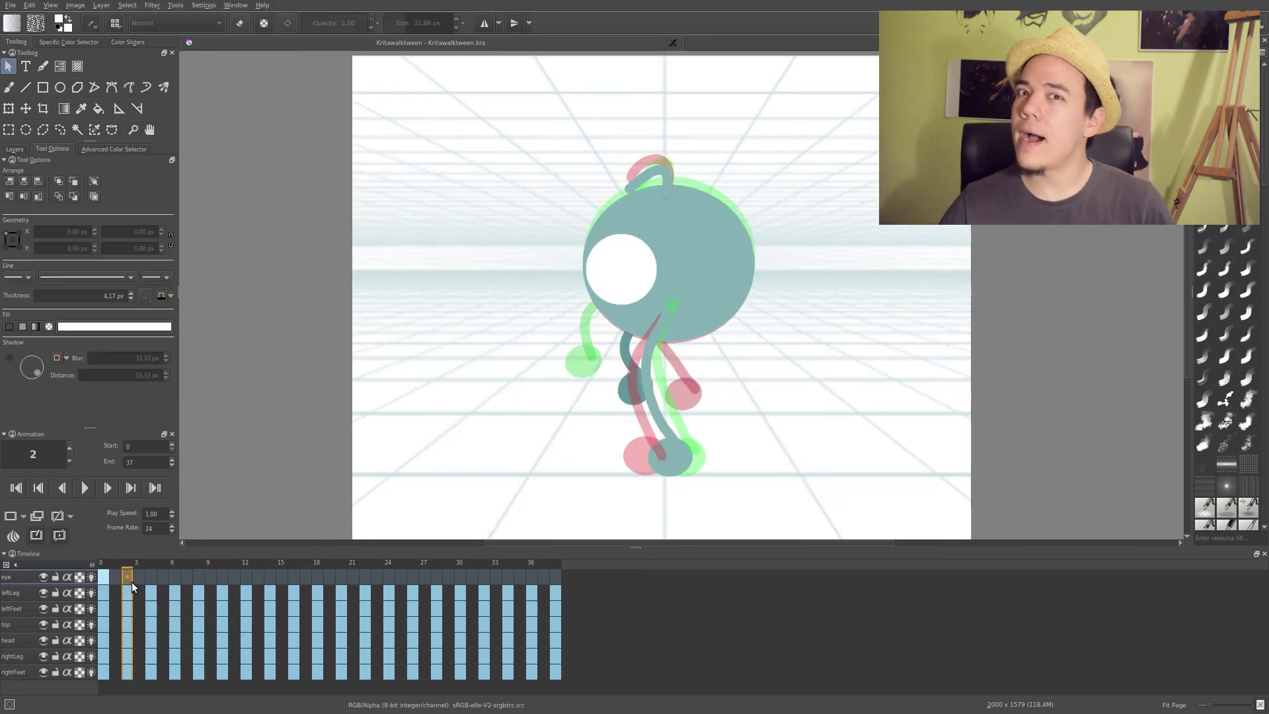
{"action": "key", "text": "ctrl+t"}
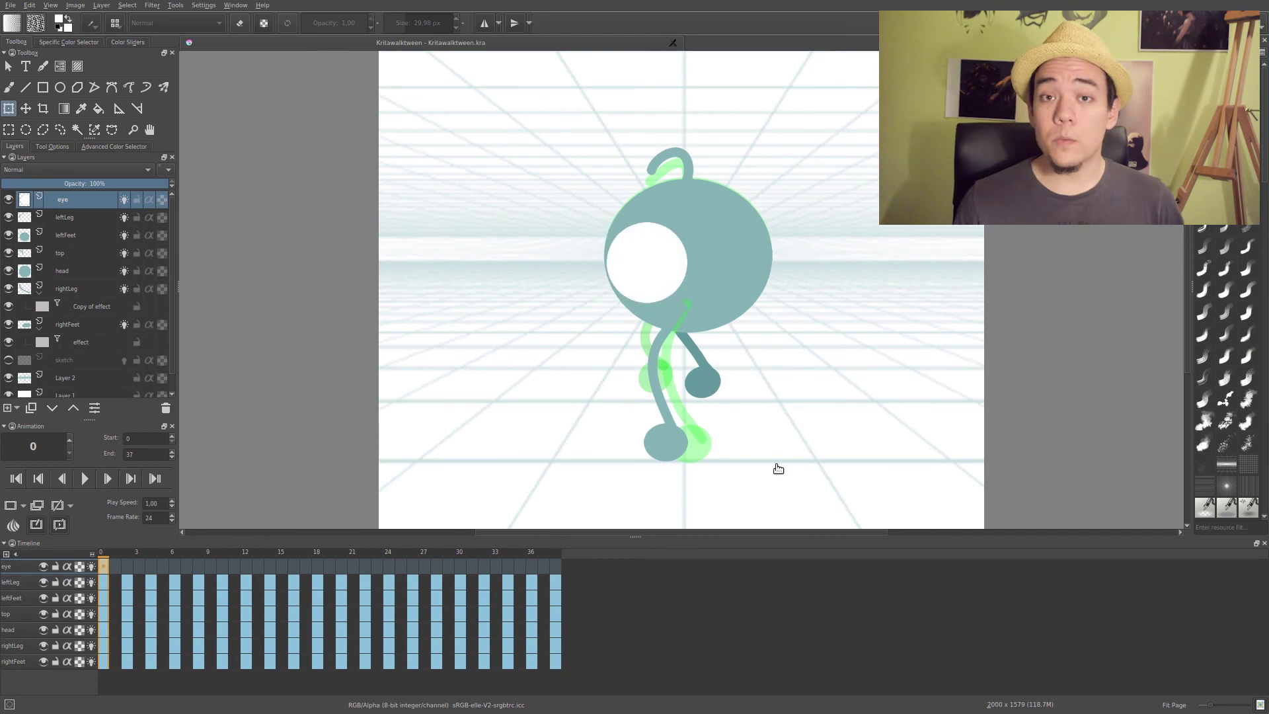
Place the eye on eye frames 2, 4 and 6, transforming it to follow the head's motion.
{"action": "key", "text": "Right"}
{"action": "key", "text": "Right"}
{"action": "key", "text": "ctrl+t"}
{"action": "key", "text": "Right"}
{"action": "key", "text": "Right"}
{"action": "key", "text": "Right"}
{"action": "key", "text": "Right"}
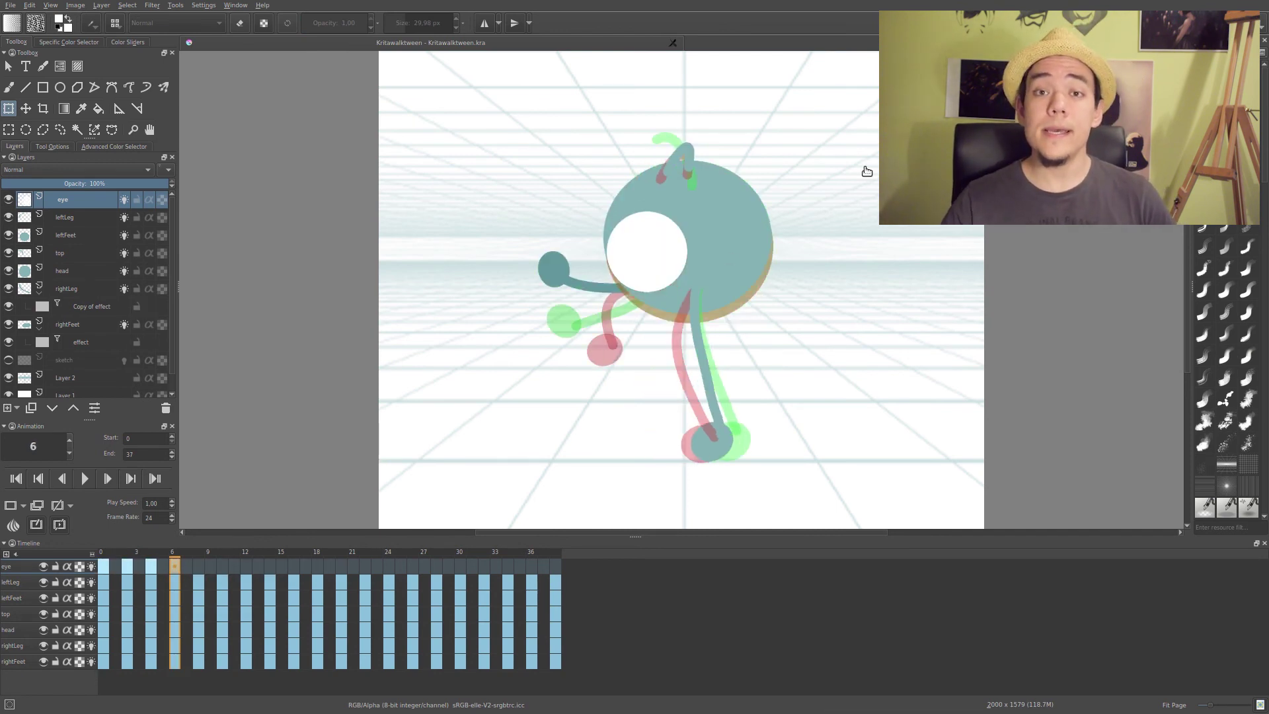
Place the eye on eye frame 8, aligning it with the head by comparison with frame 6.
{"action": "key", "text": "Right"}
{"action": "key", "text": "Right"}
{"action": "key", "text": "Left"}
{"action": "key", "text": "Left"}
{"action": "key", "text": "Right"}
{"action": "key", "text": "Right"}
{"action": "left_click", "coordinate": [646, 264]}
{"action": "left_click_drag", "start_coordinate": [666, 256], "coordinate": [615, 291]}
{"action": "scroll", "coordinate": [594, 250], "scroll_direction": "down", "scroll_amount": 2}
{"action": "scroll", "coordinate": [634, 262], "scroll_direction": "up", "scroll_amount": 3}
Place the eye on eye frames 10, 12 and 14, keeping it at the head's left edge.
{"action": "key", "text": "Right"}
{"action": "key", "text": "Right"}
{"action": "left_click", "coordinate": [249, 567]}
{"action": "left_click", "coordinate": [270, 567]}
{"action": "left_click", "coordinate": [615, 292]}
Place the eye on eye frames 16 and 18, moving it with the head.
{"action": "left_click", "coordinate": [293, 569]}
{"action": "left_click", "coordinate": [614, 301]}
{"action": "left_click", "coordinate": [317, 567]}
{"action": "left_click", "coordinate": [615, 304]}
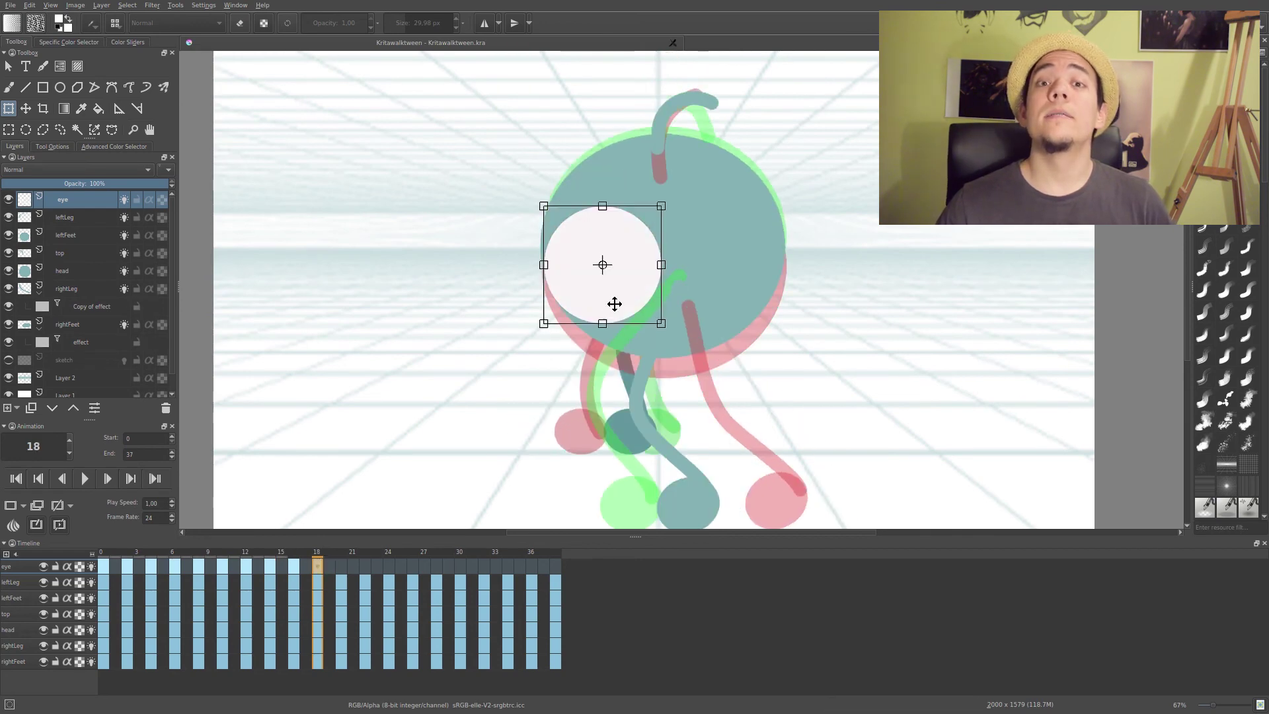
{"action": "key", "text": "Return"}
Transform the eye on eye frames 20 and 22 to match the head's position.
{"action": "key", "text": "Right"}
{"action": "key", "text": "Right"}
{"action": "key", "text": "ctrl+t"}
{"action": "key", "text": "Return"}
{"action": "key", "text": "Right"}
{"action": "key", "text": "Right"}
{"action": "key", "text": "ctrl+t"}
{"action": "key", "text": "Return"}
Transform the eye on eye frames 24 and 26 to follow the head.
{"action": "key", "text": "Right"}
{"action": "key", "text": "Right"}
{"action": "key", "text": "ctrl+t"}
{"action": "key", "text": "Return"}
{"action": "key", "text": "Right"}
{"action": "key", "text": "Right"}
{"action": "key", "text": "ctrl+t"}
{"action": "key", "text": "Return"}
Transform the eye on eye frames 28 and 30 to follow the head.
{"action": "key", "text": "Right"}
{"action": "key", "text": "Right"}
{"action": "key", "text": "ctrl+t"}
{"action": "key", "text": "Return"}
{"action": "key", "text": "Right"}
{"action": "key", "text": "Right"}
{"action": "key", "text": "ctrl+t"}
{"action": "key", "text": "Return"}
Readjust the eye's position on eye frames 28 and 30.
{"action": "key", "text": "Left"}
{"action": "key", "text": "Left"}
{"action": "key", "text": "ctrl+t"}
{"action": "key", "text": "Return"}
{"action": "key", "text": "Right"}
{"action": "key", "text": "Right"}
{"action": "key", "text": "ctrl+t"}
{"action": "key", "text": "Return"}
Transform the eye on eye frames 32, 34 and 36 so that it stays in place on the head.
{"action": "key", "text": "Right"}
{"action": "key", "text": "Right"}
{"action": "key", "text": "ctrl+t"}
{"action": "mouse_move", "coordinate": [626, 249]}
{"action": "left_mouse_down"}
{"action": "mouse_move", "coordinate": [618, 300]}
{"action": "mouse_move", "coordinate": [648, 257]}
{"action": "left_mouse_up"}
{"action": "key", "text": "Return"}
{"action": "key", "text": "Right"}
{"action": "key", "text": "Right"}
{"action": "key", "text": "ctrl+t"}
{"action": "key", "text": "Return"}
{"action": "key", "text": "Right"}
{"action": "key", "text": "Right"}
{"action": "key", "text": "ctrl+t"}
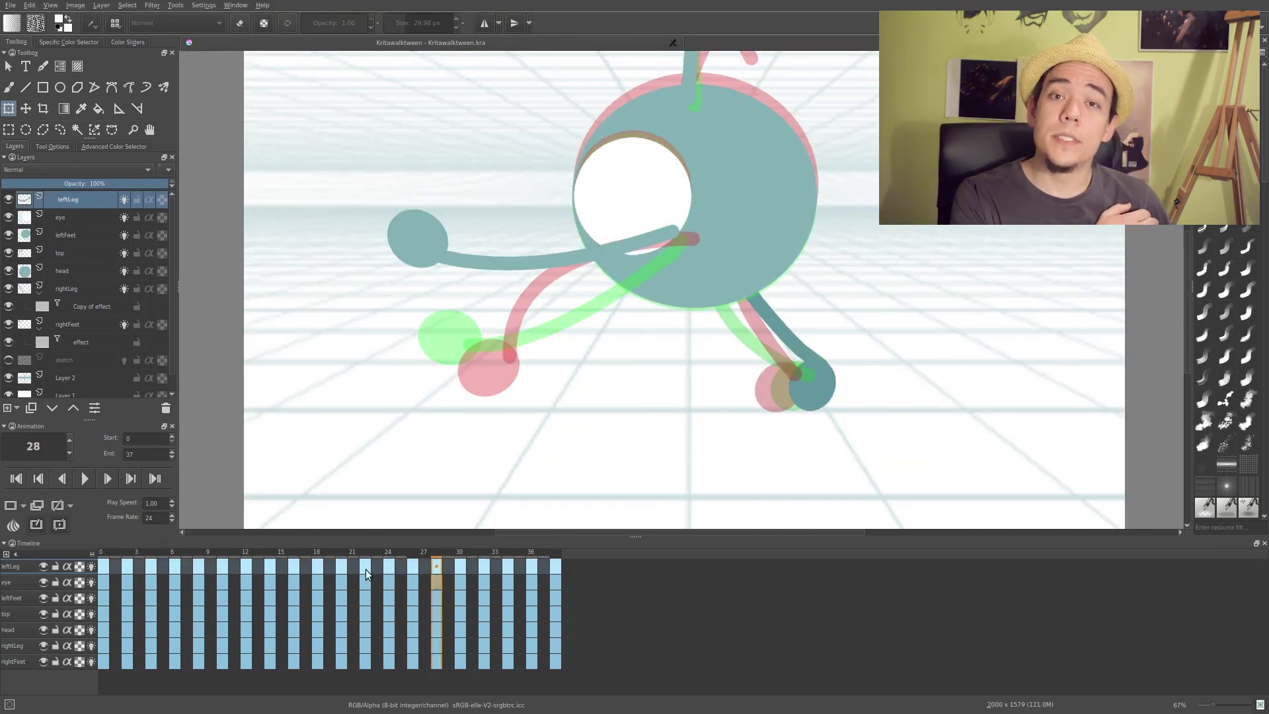
Touch up the upper end of the left leg on frame 28 with a short brush stroke in the body's teal colour.
{"action": "left_click", "coordinate": [674, 247]}
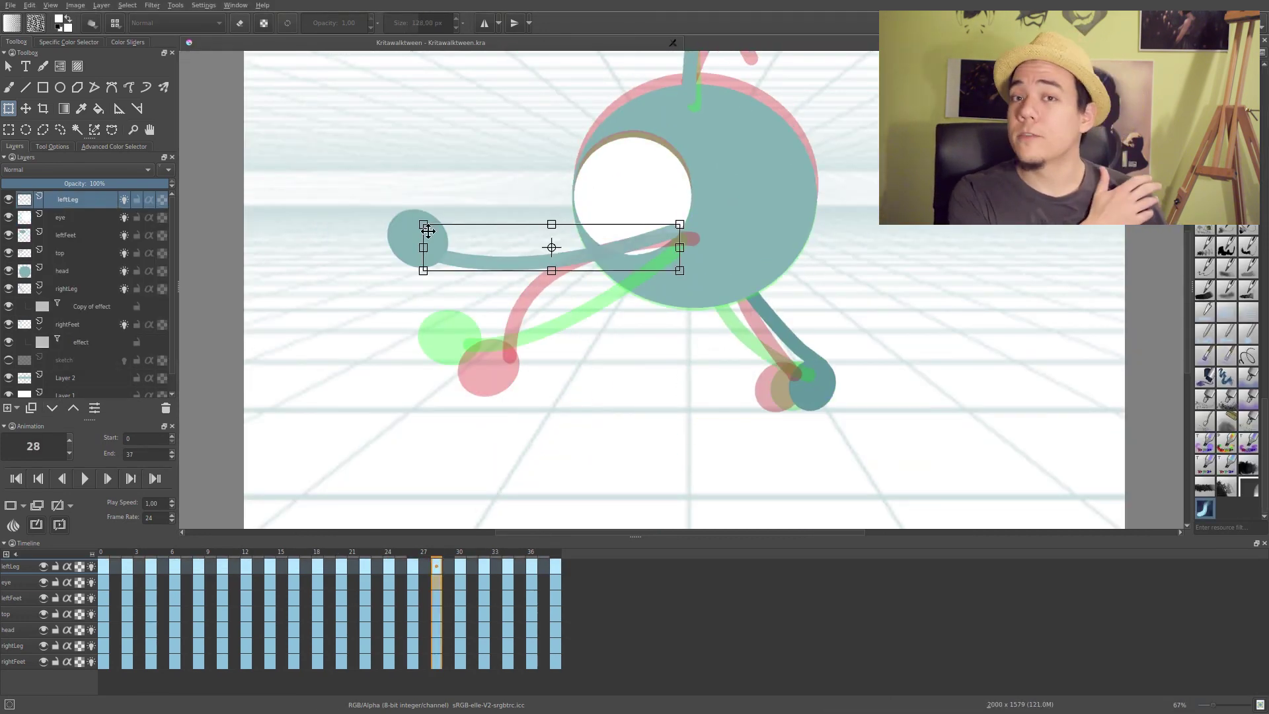
{"action": "left_click", "coordinate": [129, 87]}
{"action": "right_click", "coordinate": [309, 180]}
{"action": "left_click", "coordinate": [9, 88]}
{"action": "left_click_drag", "start_coordinate": [677, 229], "coordinate": [695, 227]}
{"action": "left_click", "coordinate": [710, 218], "text": "ctrl"}
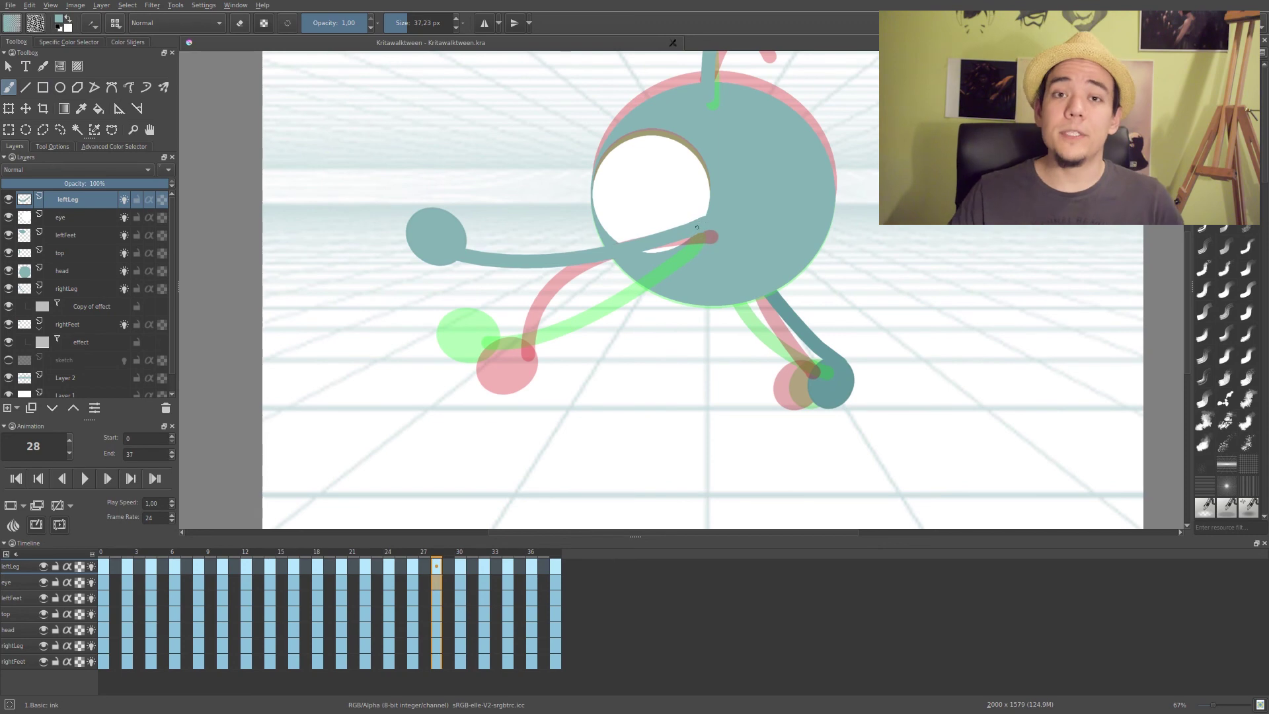
{"action": "left_click", "coordinate": [483, 567]}
{"action": "left_click", "coordinate": [294, 567]}
{"action": "left_click", "coordinate": [246, 567]}
Add a new paint layer above the left leg for the pupil and create its first keyframe on frame 0.
{"action": "left_click", "coordinate": [6, 409]}
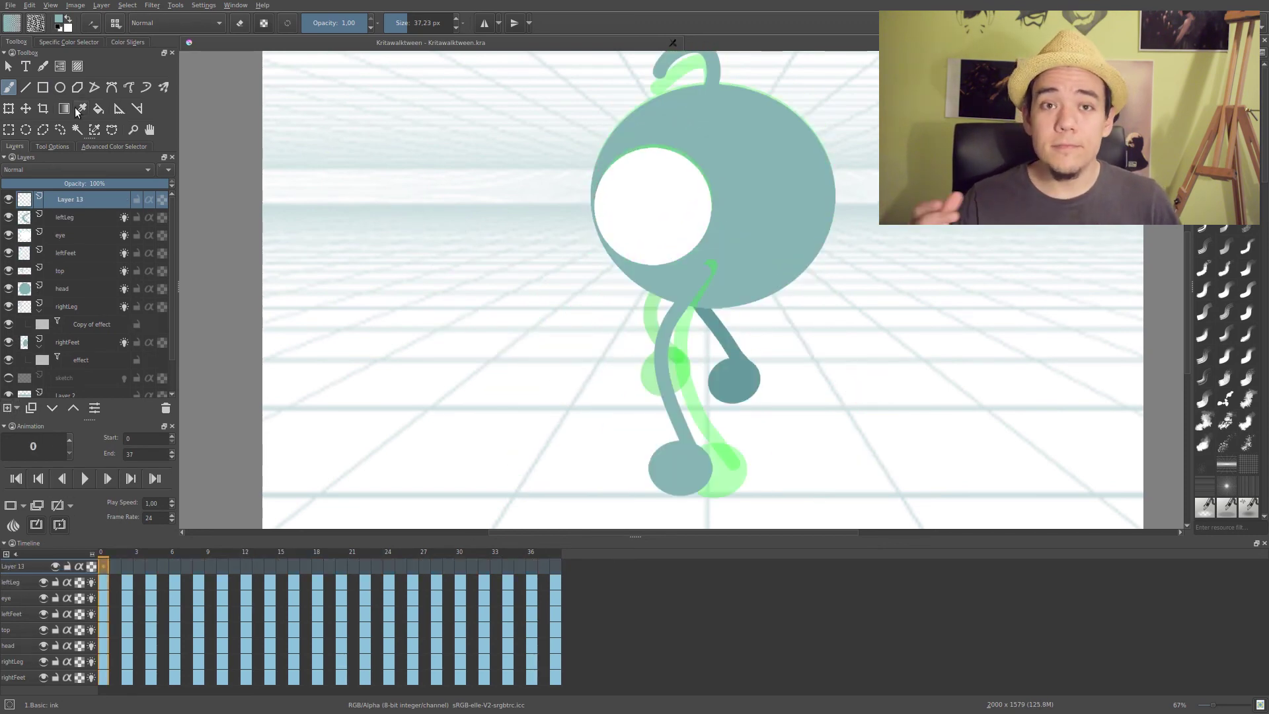
{"action": "left_click", "coordinate": [37, 506]}
{"action": "key", "text": "Right"}
{"action": "key", "text": "Right"}
Try to transform the pupil frame by frame so that it follows the eye.
{"action": "left_click", "coordinate": [8, 109]}
{"action": "scroll", "coordinate": [689, 175], "scroll_direction": "up", "scroll_amount": 3}
{"action": "key", "text": "Right"}
{"action": "key", "text": "Right"}
{"action": "key", "text": "Right"}
{"action": "key", "text": "Right"}
{"action": "left_click_drag", "start_coordinate": [499, 251], "coordinate": [499, 267]}
{"action": "key", "text": "Right"}
{"action": "key", "text": "Right"}
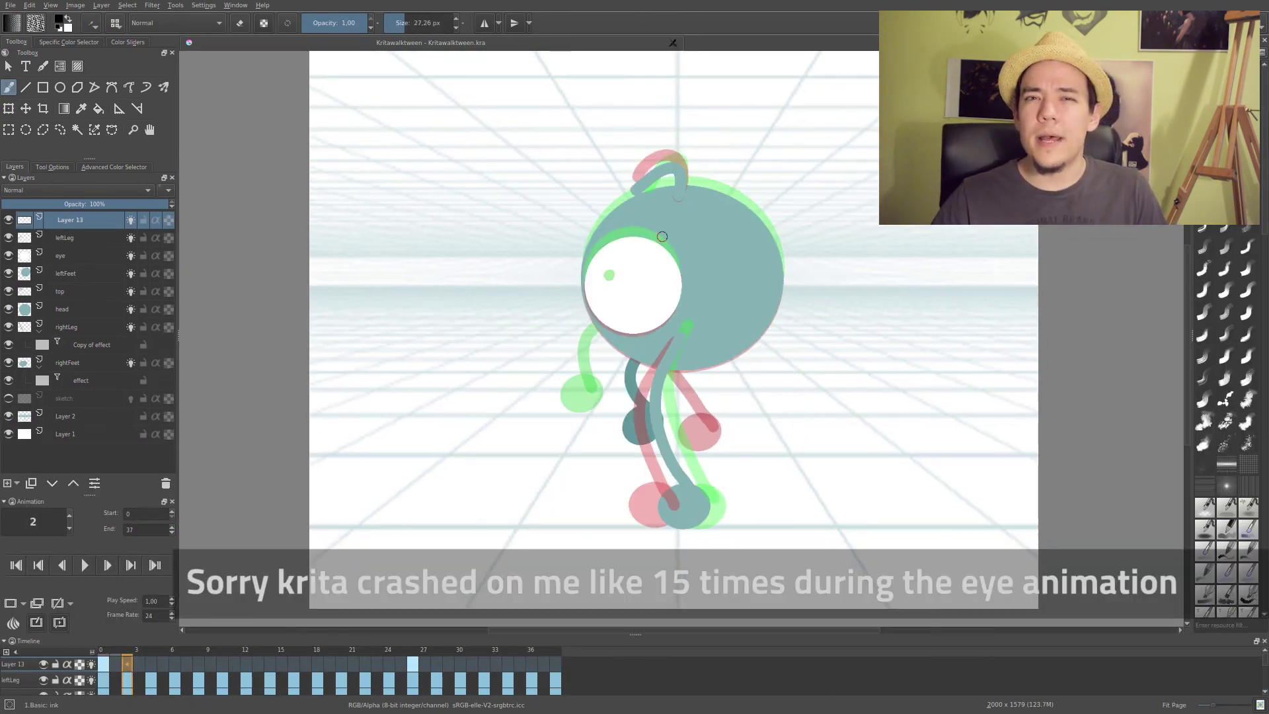
Place a small black pupil on frames 2 and 4 of the pupil layer, following the eye's movement.
{"action": "key", "text": "1"}
{"action": "left_click_drag", "start_coordinate": [584, 323], "coordinate": [581, 311]}
{"action": "key", "text": "ctrl+t"}
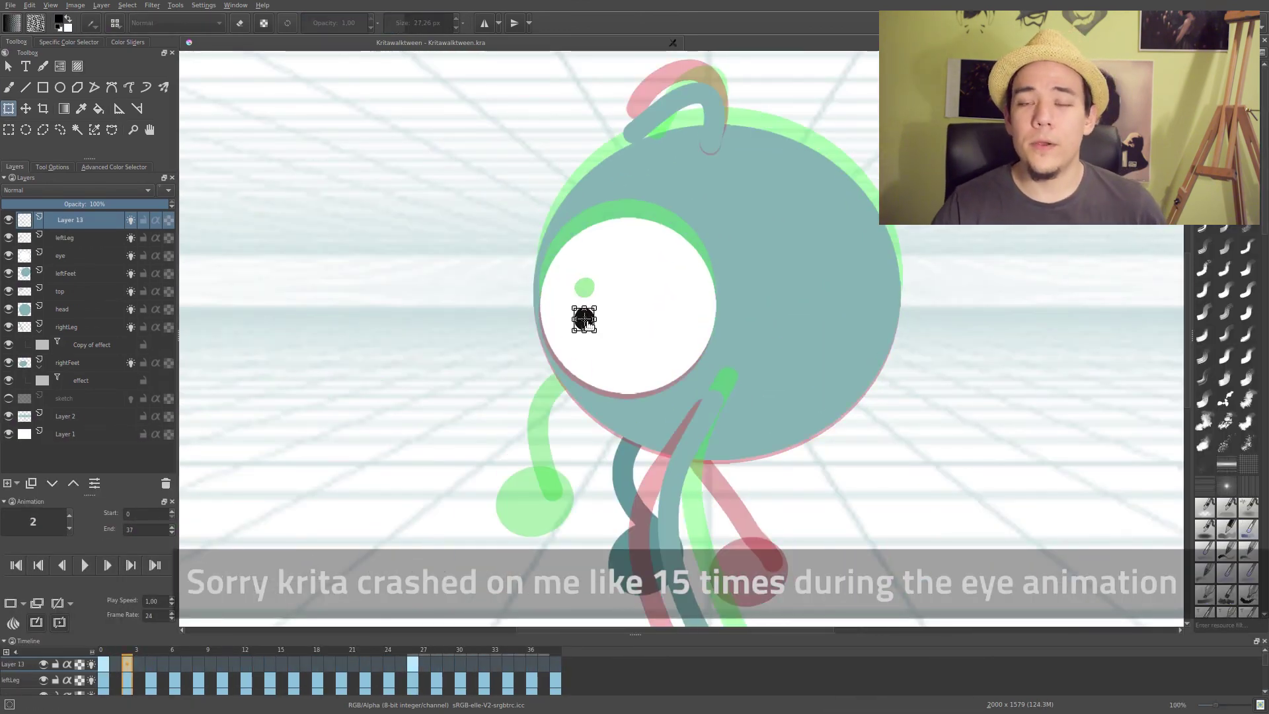
{"action": "key", "text": "Right"}
{"action": "key", "text": "Right"}
{"action": "scroll", "coordinate": [638, 312], "scroll_direction": "up", "scroll_amount": 1}
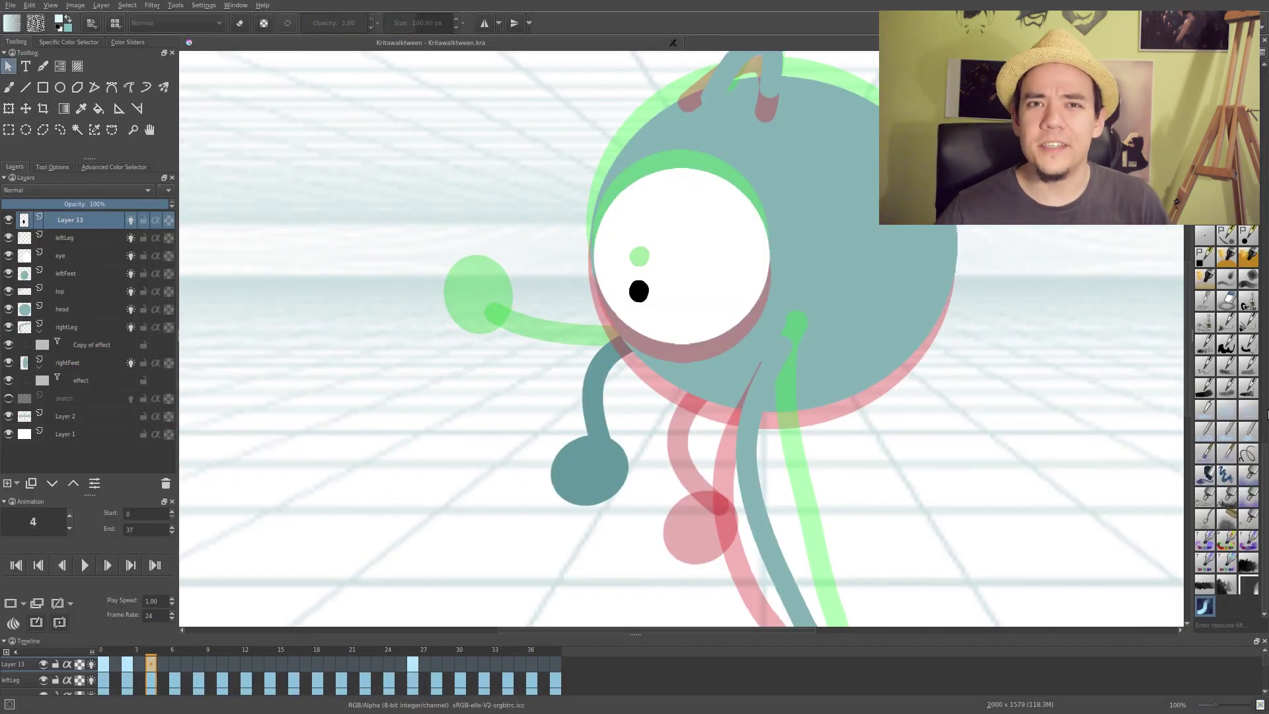
Try to continue the pupil animation by repositioning the pupil on frames 6, 8, 10 and 12.
{"action": "scroll", "coordinate": [629, 263], "scroll_direction": "up", "scroll_amount": 2}
{"action": "key", "text": "period"}
{"action": "key", "text": "period"}
{"action": "key", "text": "period"}
{"action": "key", "text": "period"}
{"action": "key", "text": "period"}
{"action": "key", "text": "period"}
{"action": "key", "text": "period"}
{"action": "key", "text": "period"}
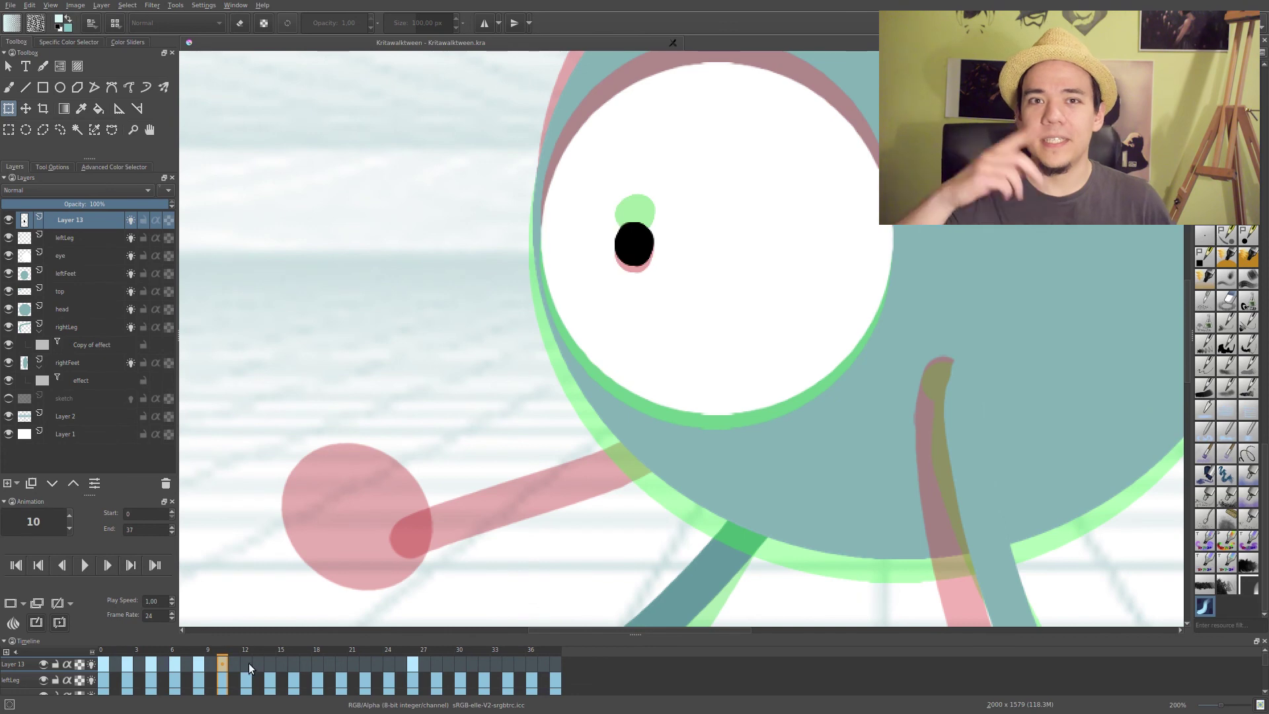
{"action": "key", "text": "period"}
{"action": "key", "text": "period"}
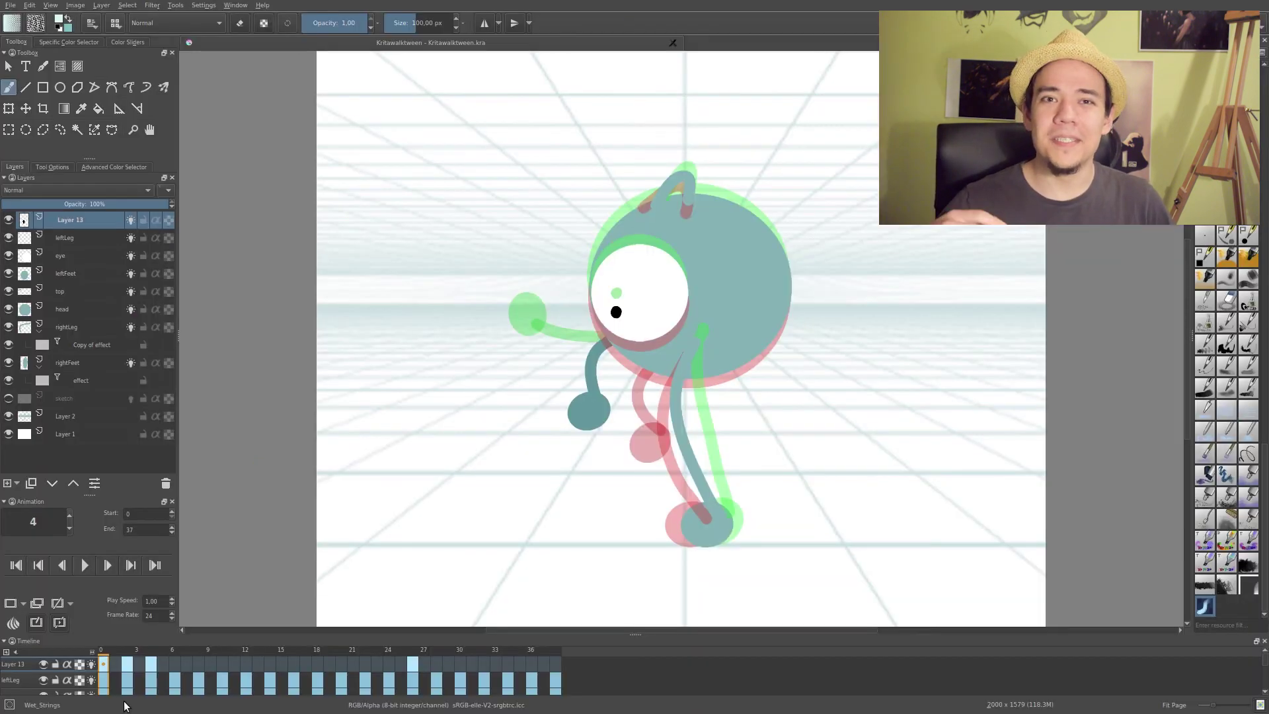
Transform the pupil on frame 6, then copy it onto frame 8 and move it upward with the eye.
{"action": "scroll", "coordinate": [615, 318], "scroll_direction": "up", "scroll_amount": 2}
{"action": "left_click_drag", "start_coordinate": [606, 291], "coordinate": [606, 260]}
{"action": "scroll", "coordinate": [558, 170], "scroll_direction": "down", "scroll_amount": 9}
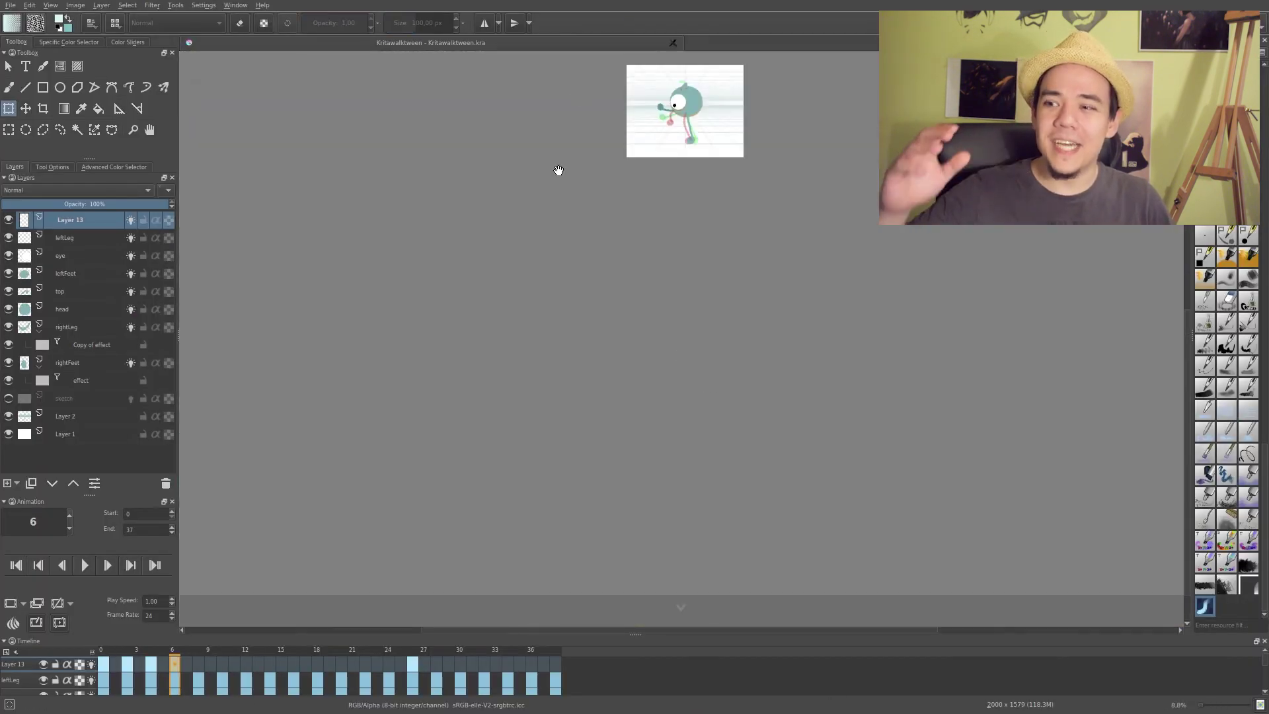
{"action": "scroll", "coordinate": [671, 113], "scroll_direction": "up", "scroll_amount": 10}
{"action": "right_click", "coordinate": [199, 664]}
{"action": "left_click", "coordinate": [232, 683]}
{"action": "left_click", "coordinate": [776, 403]}
{"action": "left_click_drag", "start_coordinate": [603, 412], "coordinate": [608, 305]}
{"action": "key", "text": "Return"}
Transform the pupil on frames 10 and 12 so that it keeps following the rising eye.
{"action": "key", "text": "period"}
{"action": "key", "text": "period"}
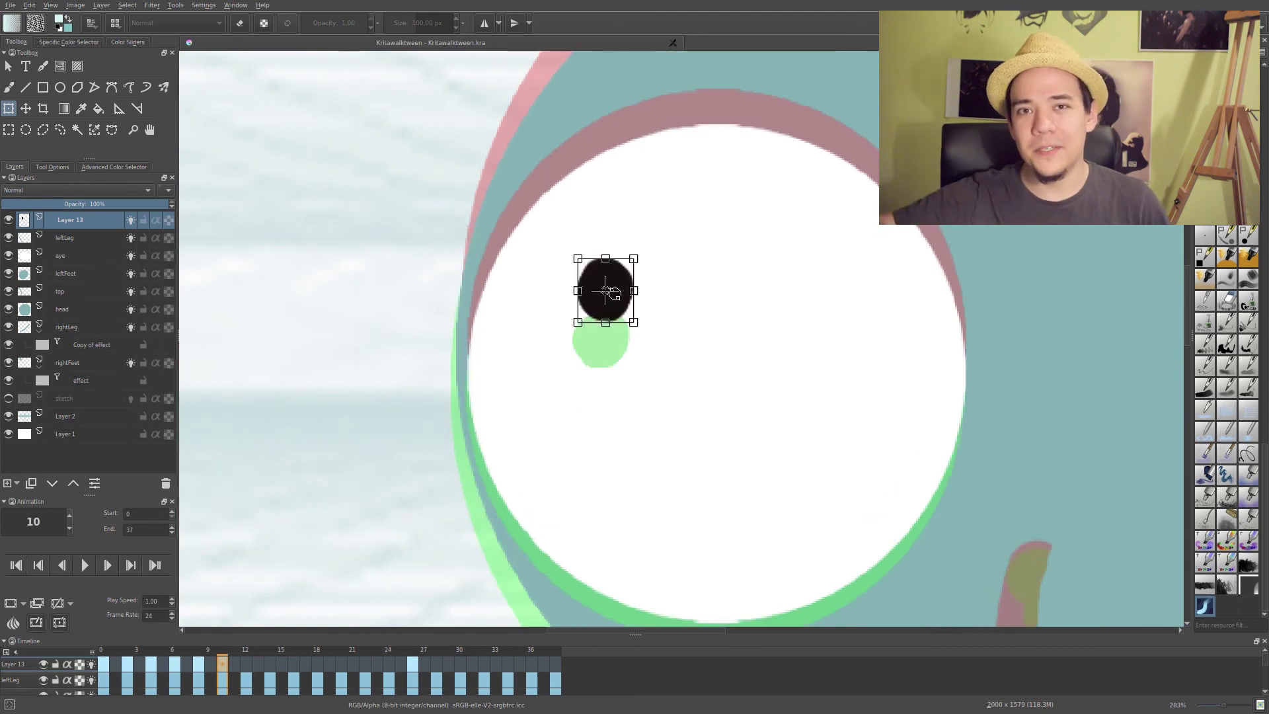
{"action": "key", "text": "period"}
{"action": "key", "text": "period"}
{"action": "key", "text": "period"}
{"action": "key", "text": "period"}
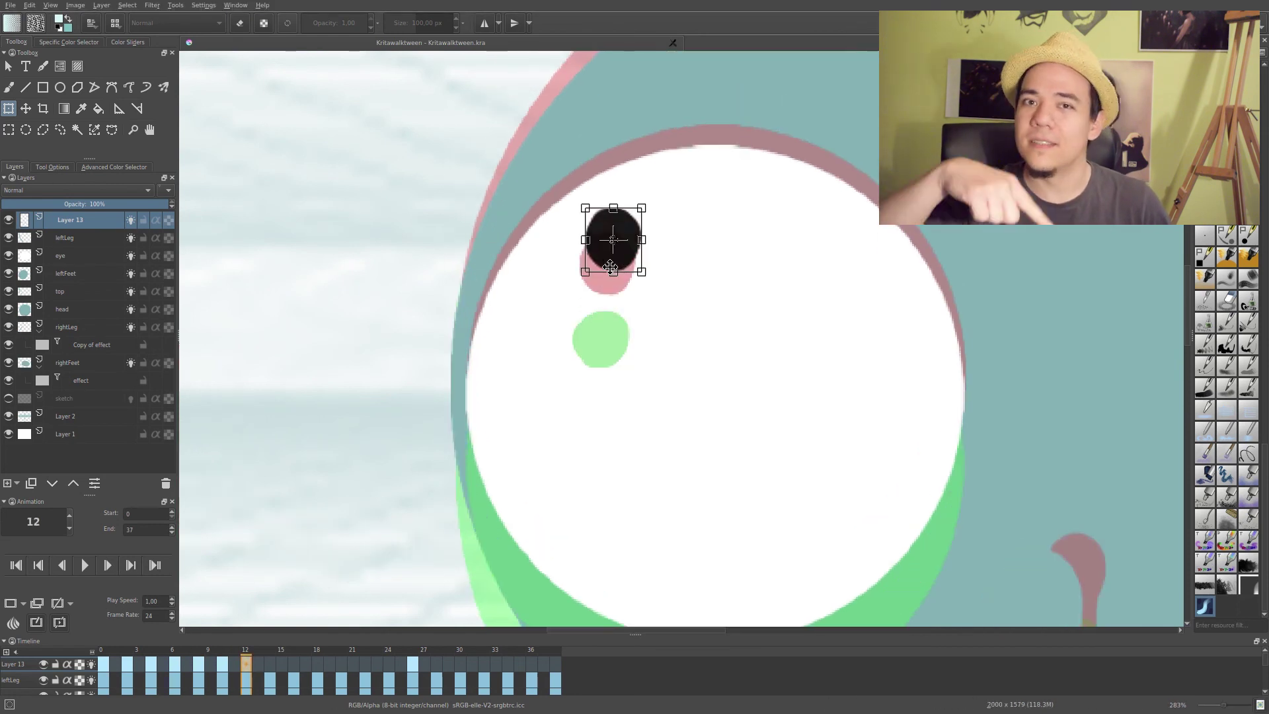
Copy the pupil onto frame 16, move it down with the eye, and duplicate it onto frames 18 and 20.
{"action": "right_click", "coordinate": [293, 665]}
{"action": "left_click", "coordinate": [316, 684]}
{"action": "left_click_drag", "start_coordinate": [606, 281], "coordinate": [607, 420]}
{"action": "right_click", "coordinate": [317, 664]}
{"action": "left_click", "coordinate": [339, 684]}
{"action": "right_click", "coordinate": [341, 664]}
{"action": "left_click", "coordinate": [362, 684]}
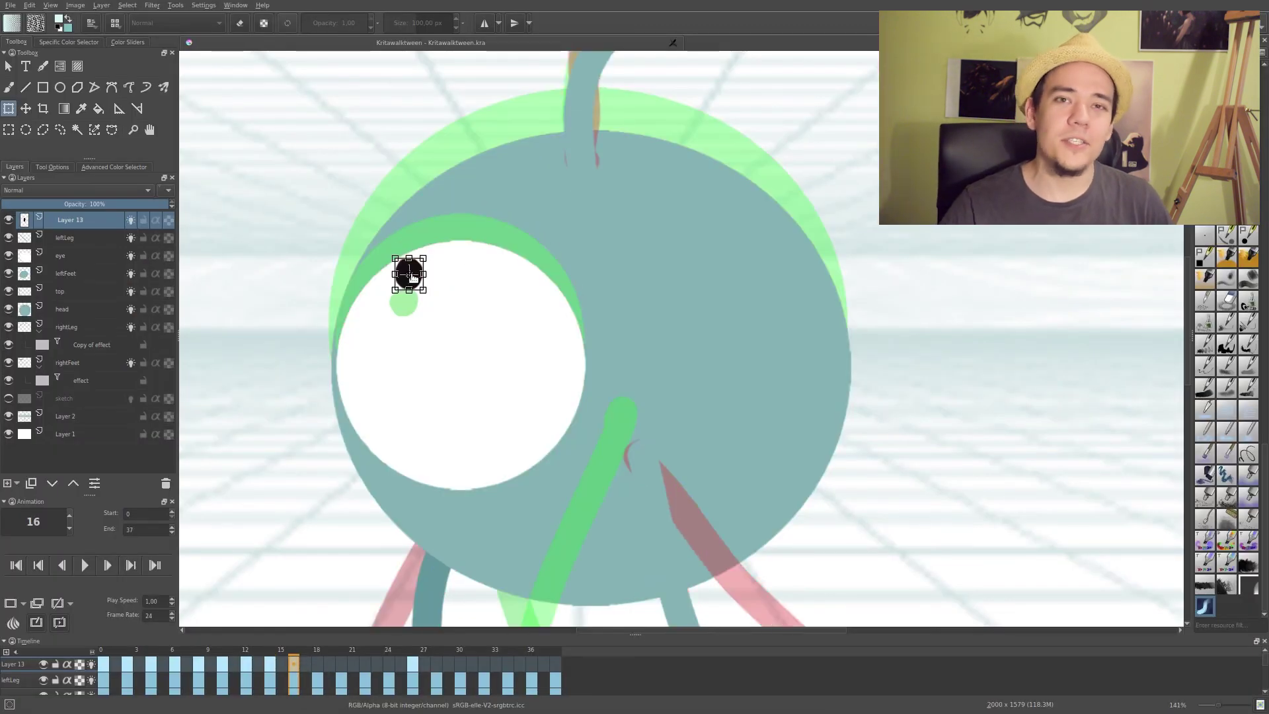
Adjust the pupil on frames 18, 20 and 22 to match the eye's position.
{"action": "key", "text": "period"}
{"action": "key", "text": "period"}
{"action": "key", "text": "period"}
{"action": "key", "text": "period"}
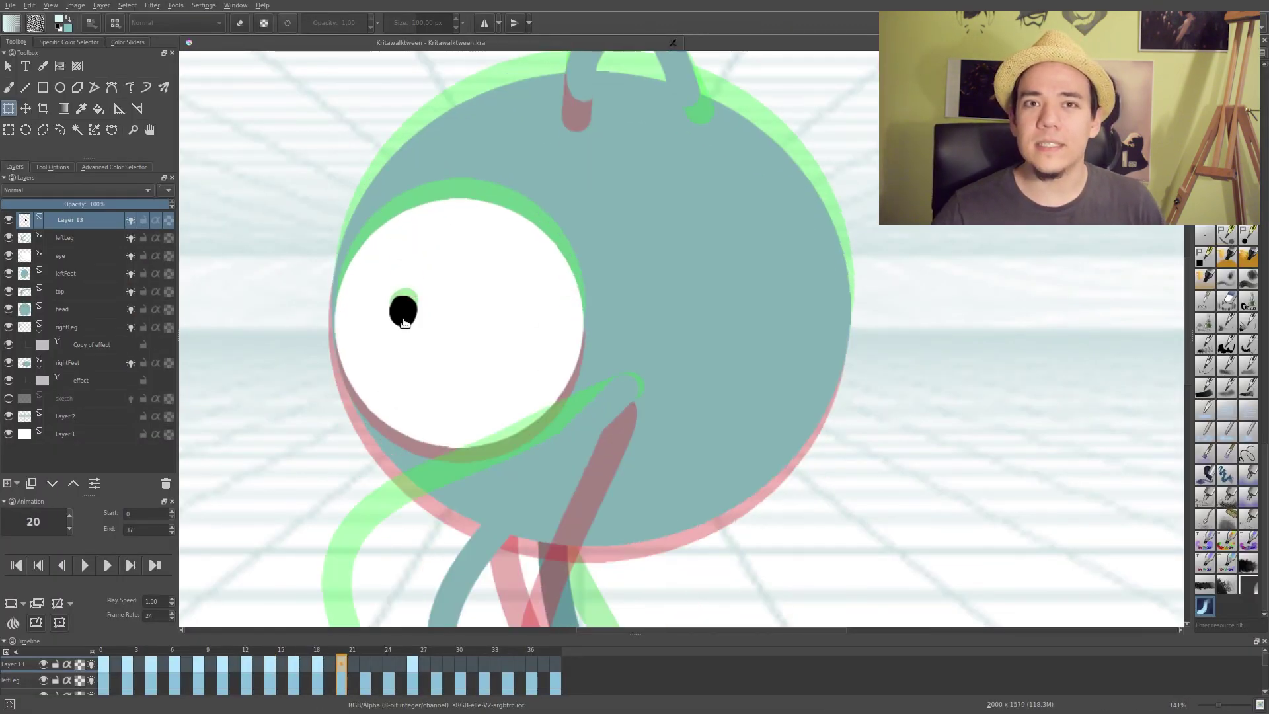
{"action": "key", "text": "period"}
{"action": "key", "text": "period"}
Copy the pupil onto frame 24 and shift it down inside the eye.
{"action": "right_click", "coordinate": [392, 667]}
{"action": "left_click", "coordinate": [406, 683]}
{"action": "left_click_drag", "start_coordinate": [401, 339], "coordinate": [411, 365]}
{"action": "key", "text": "Return"}
{"action": "left_click", "coordinate": [413, 665]}
Copy the pupil onto frame 28 and move it slightly up, then reposition it on frame 30.
{"action": "right_click", "coordinate": [437, 666]}
{"action": "left_click", "coordinate": [450, 680]}
{"action": "left_click_drag", "start_coordinate": [404, 301], "coordinate": [406, 288]}
{"action": "key", "text": "period"}
{"action": "key", "text": "period"}
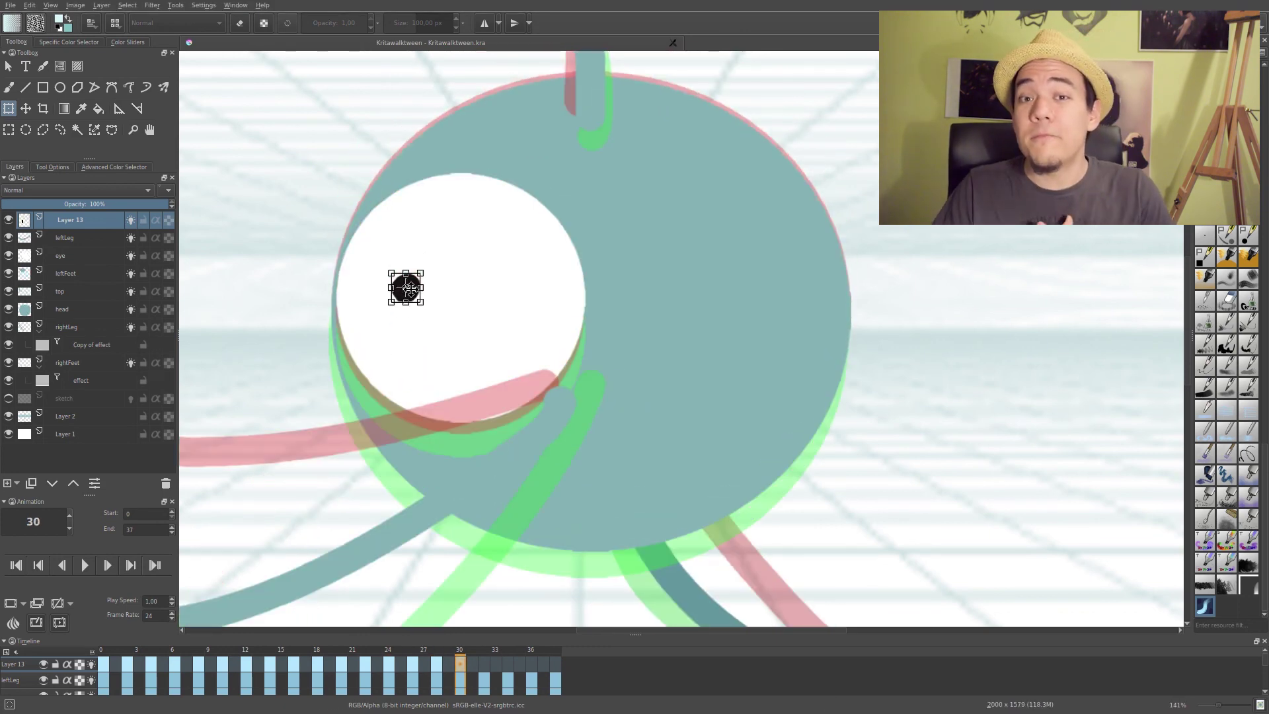
Continue the pupil on frames 32 and 34, and play the walk cycle to check the animation.
{"action": "key", "text": "period"}
{"action": "key", "text": "period"}
{"action": "left_click", "coordinate": [508, 669]}
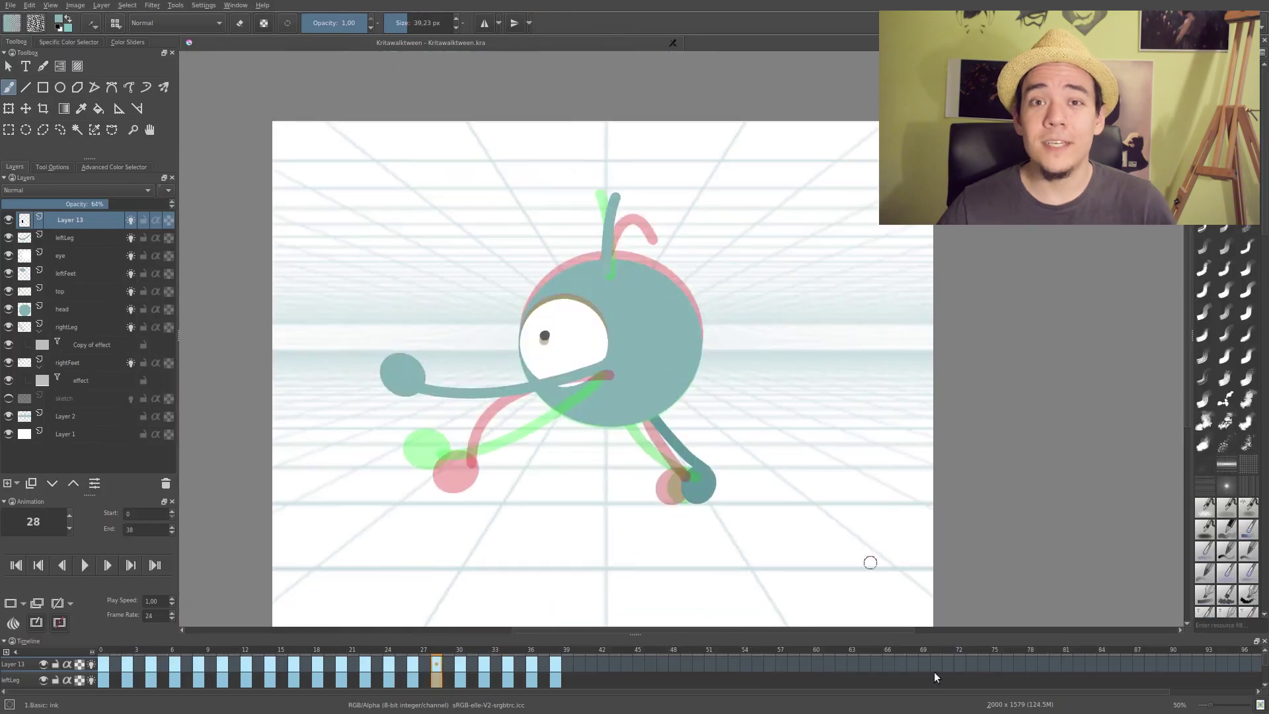
{"action": "left_click", "coordinate": [81, 567]}
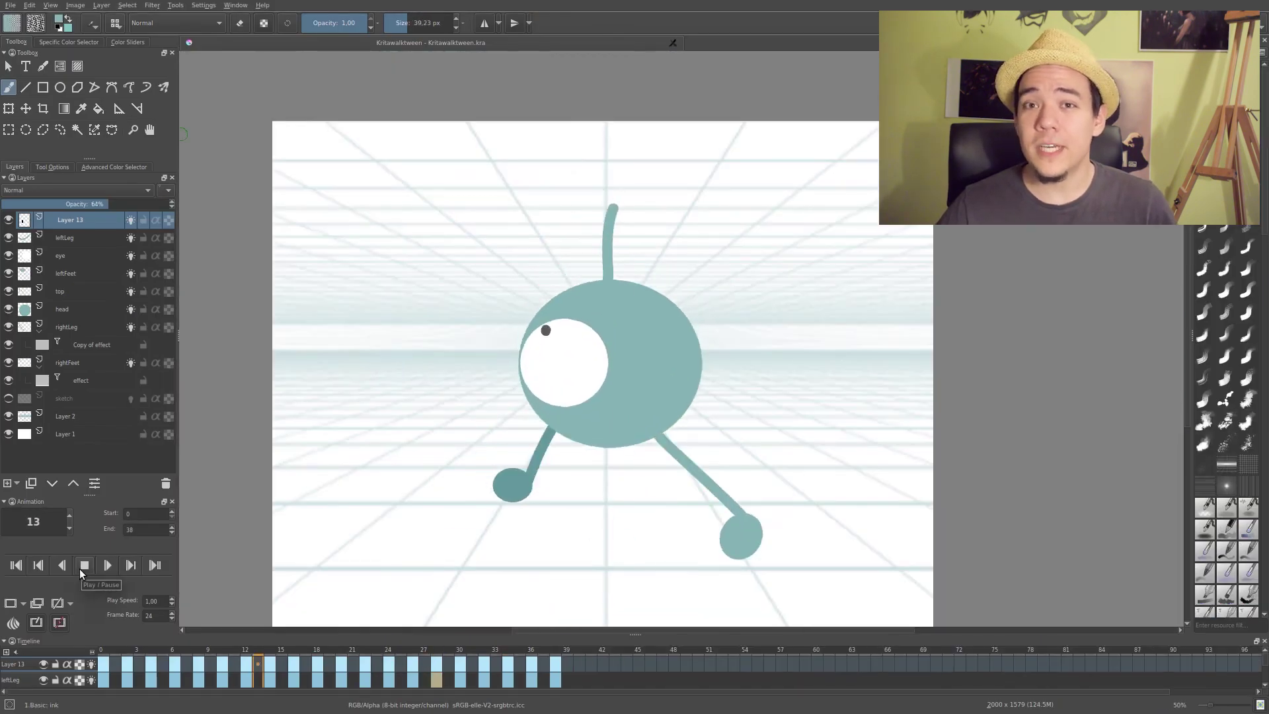